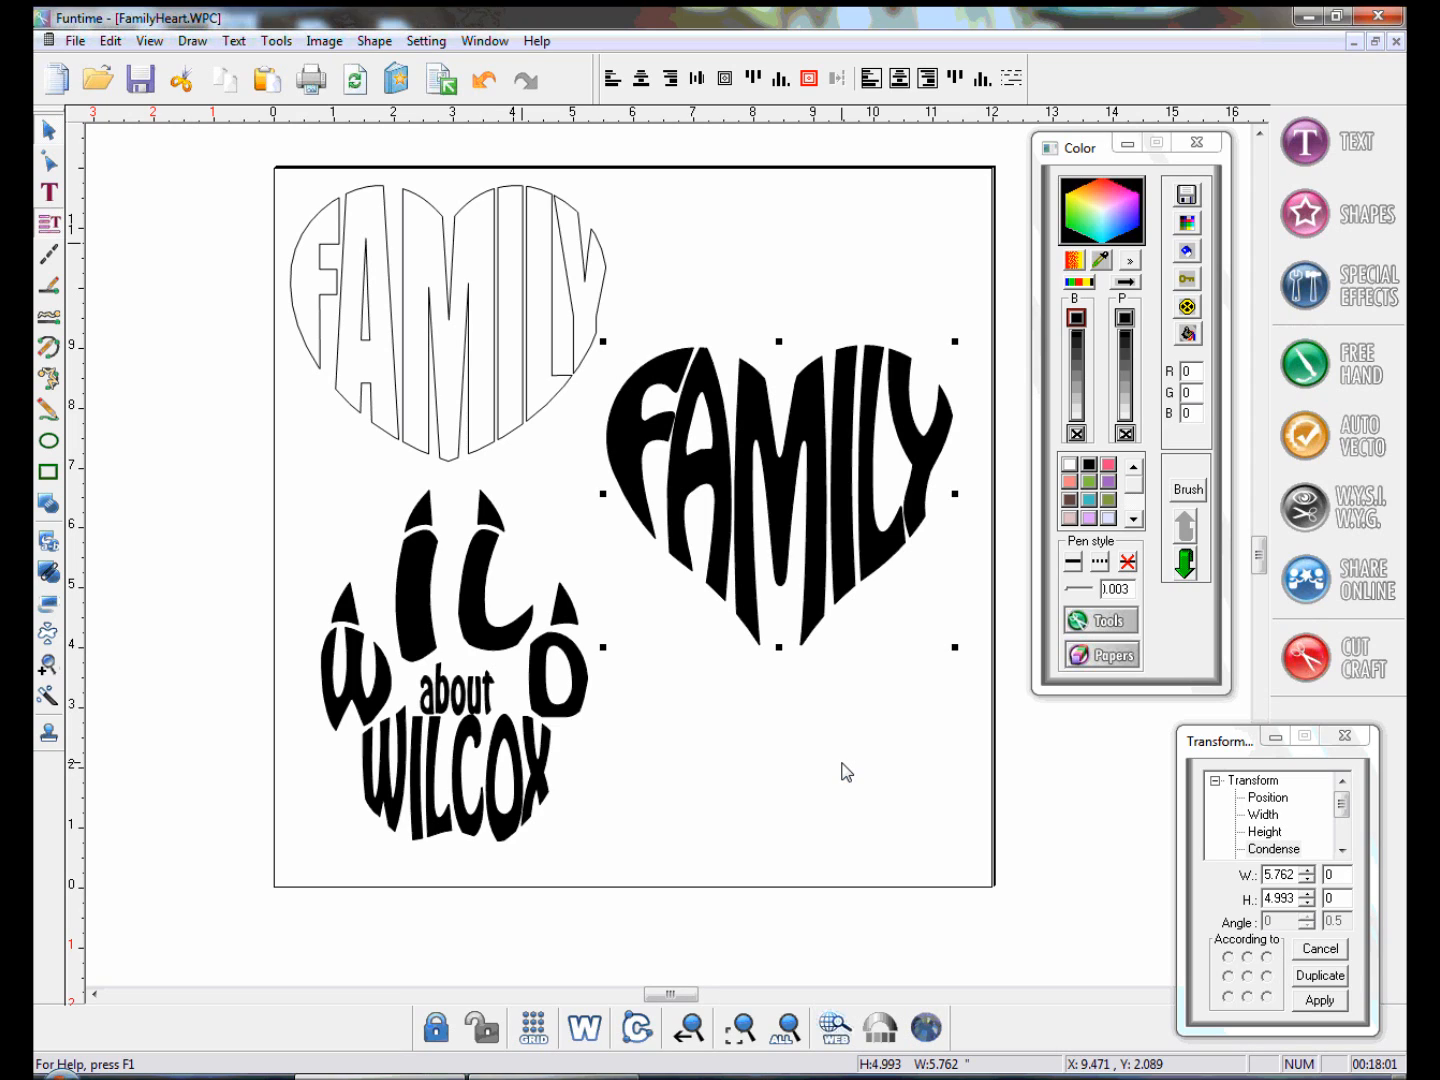
# Switch to the open blank Fun3 drawing
pyautogui.click(521, 756)
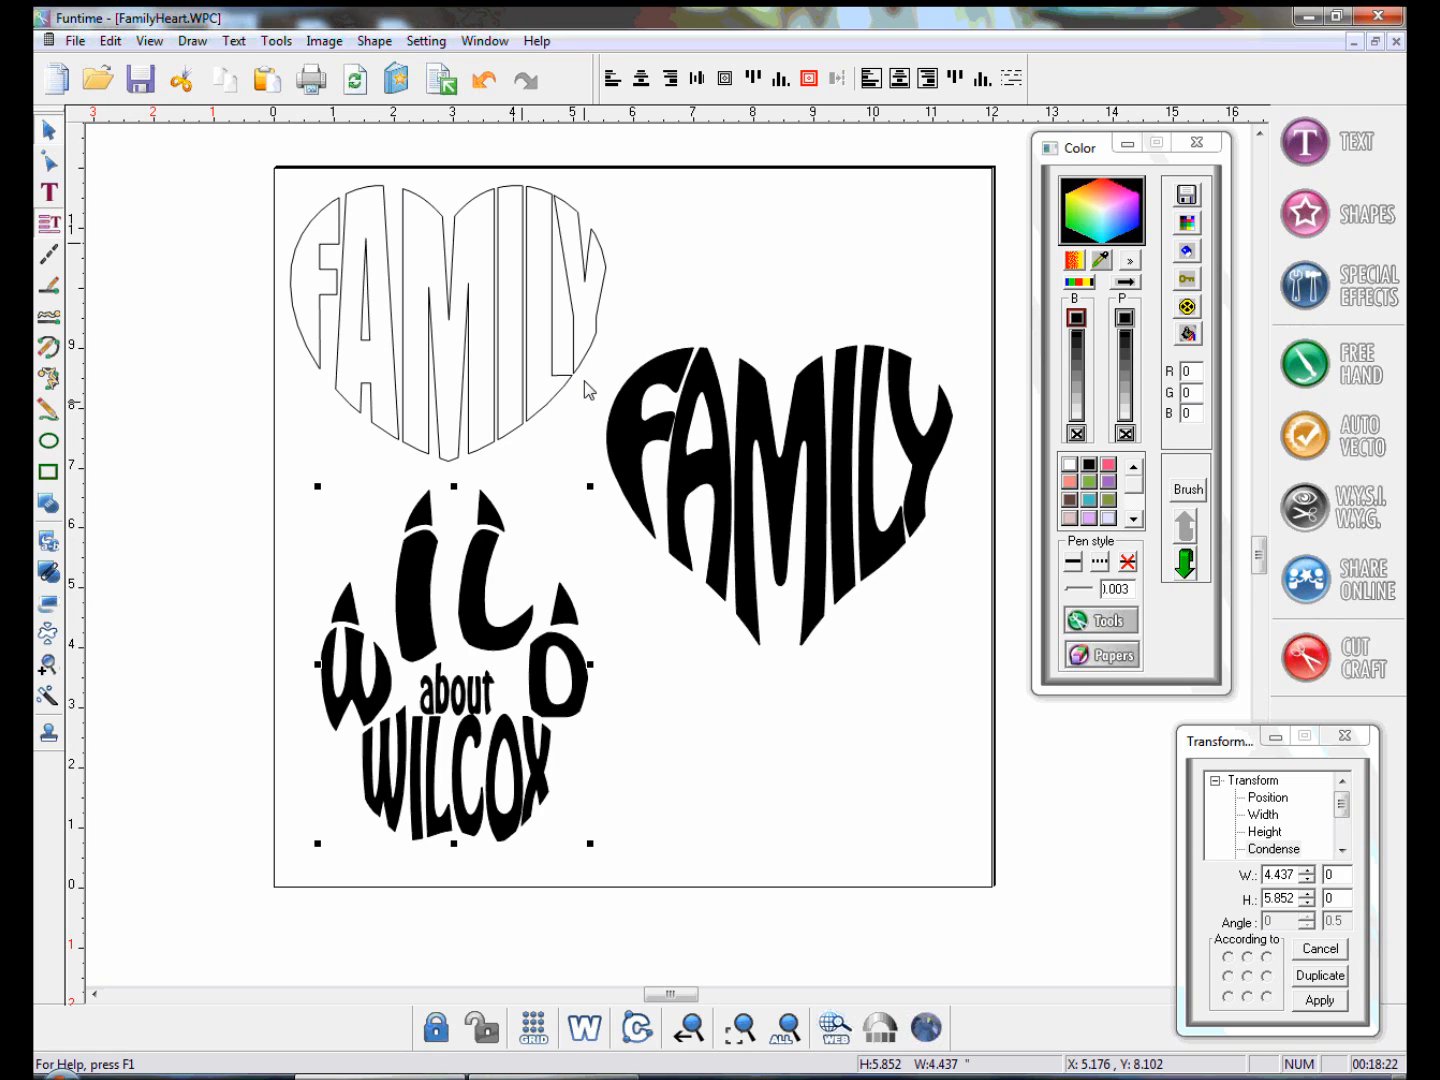
pyautogui.click(448, 346)
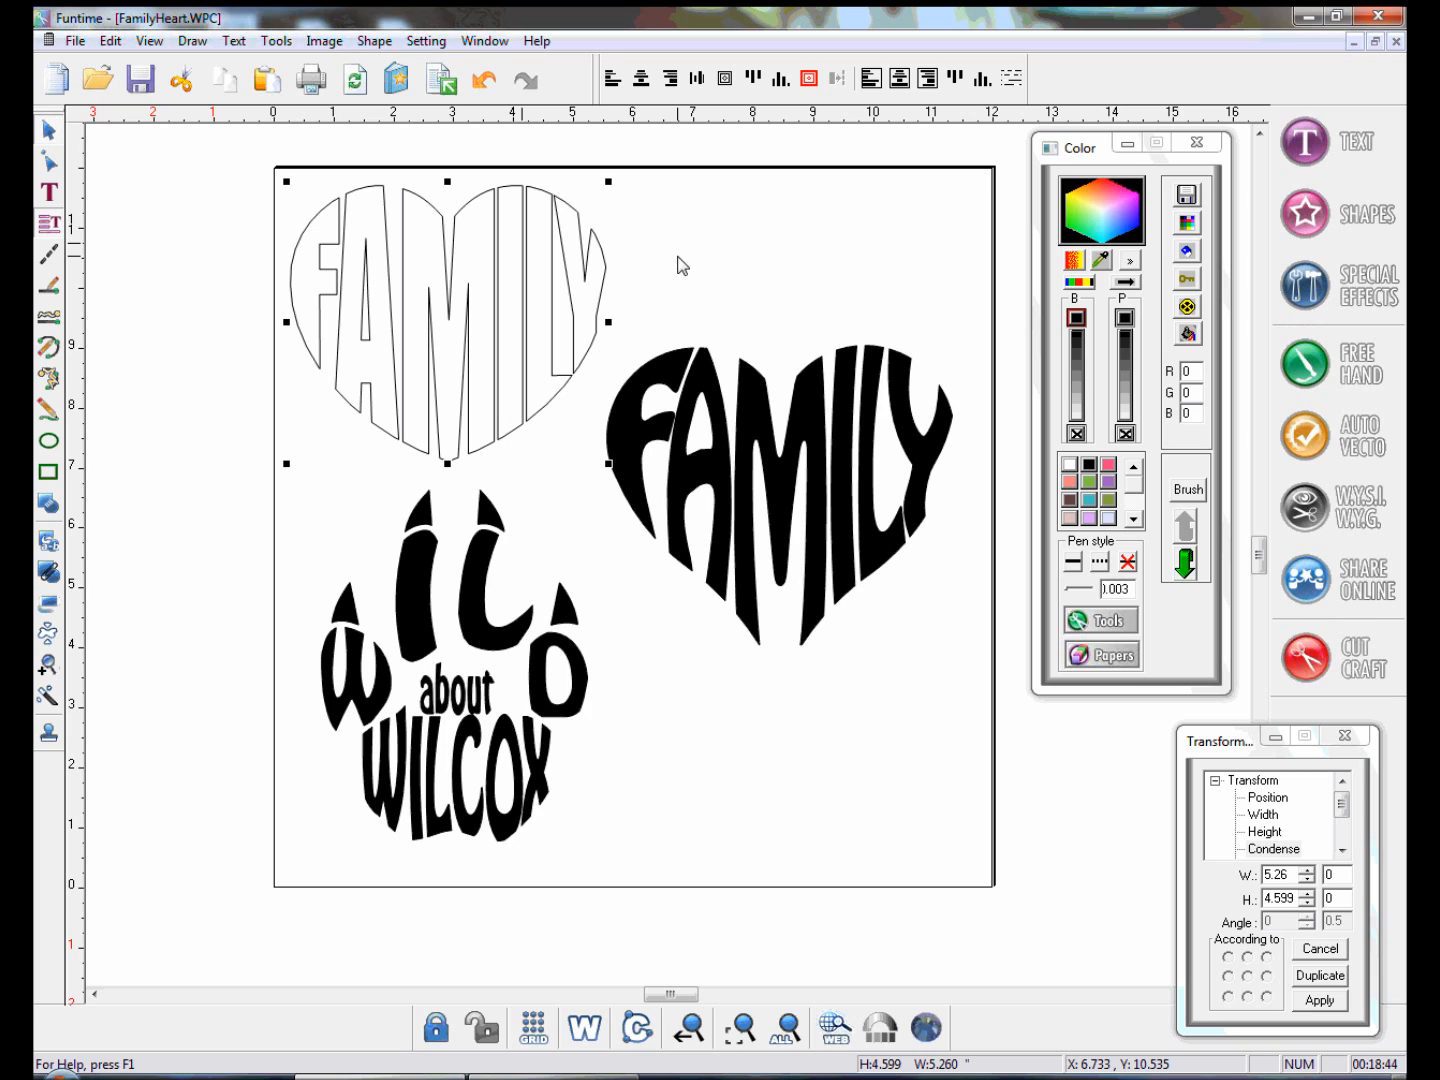
pyautogui.click(484, 40)
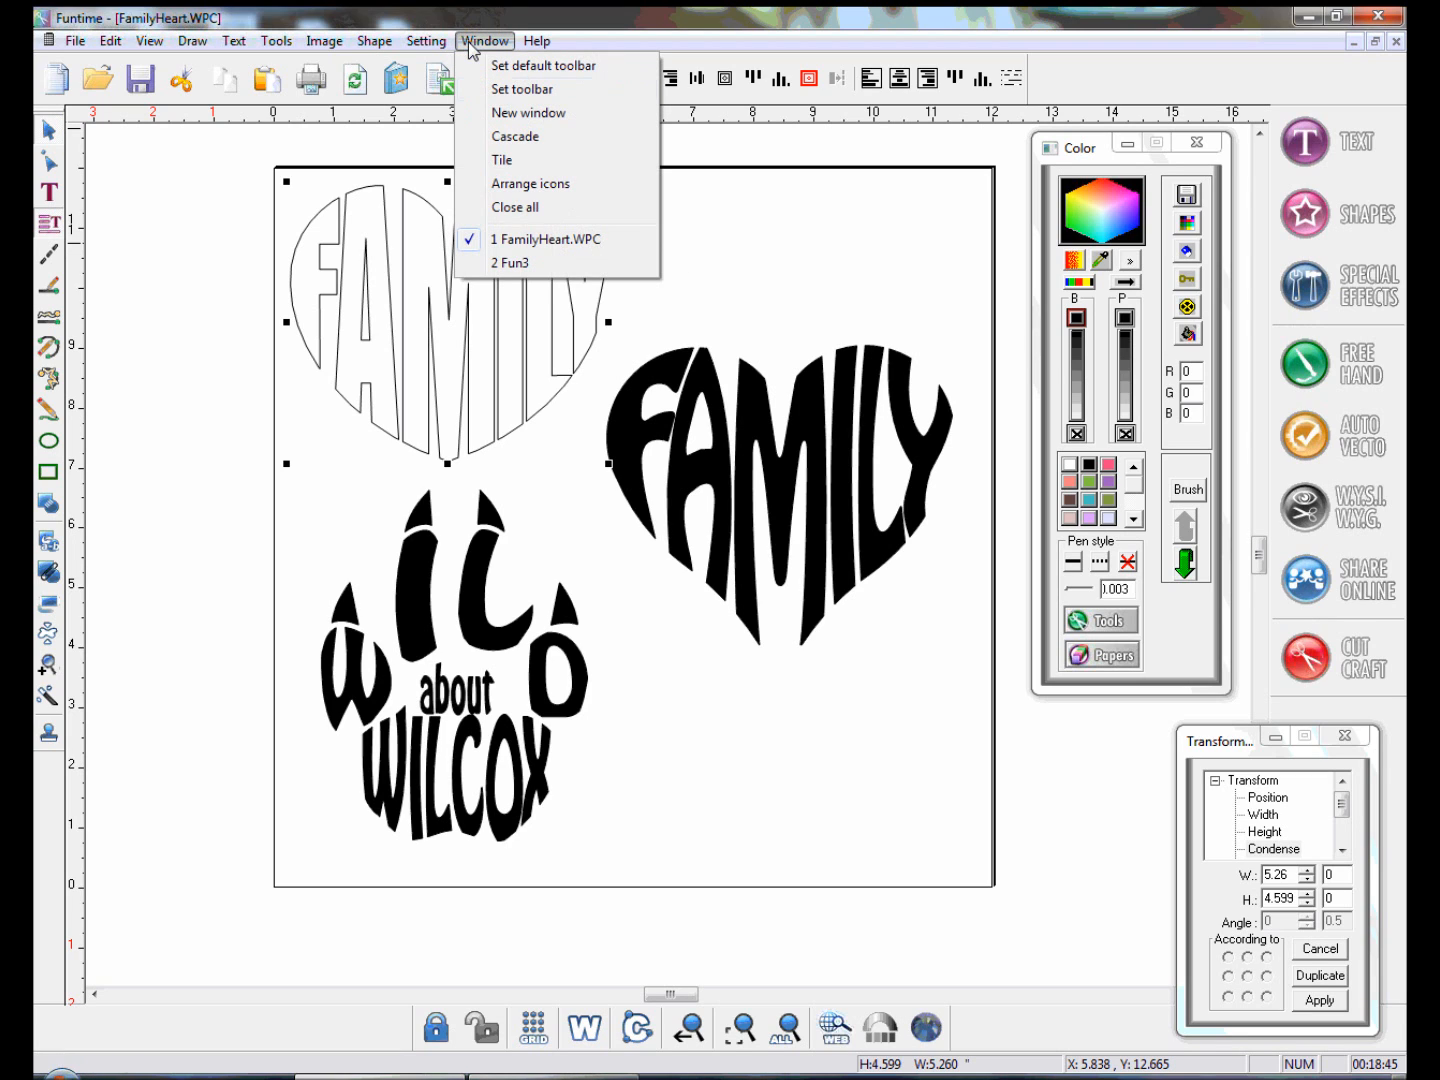
pyautogui.click(512, 265)
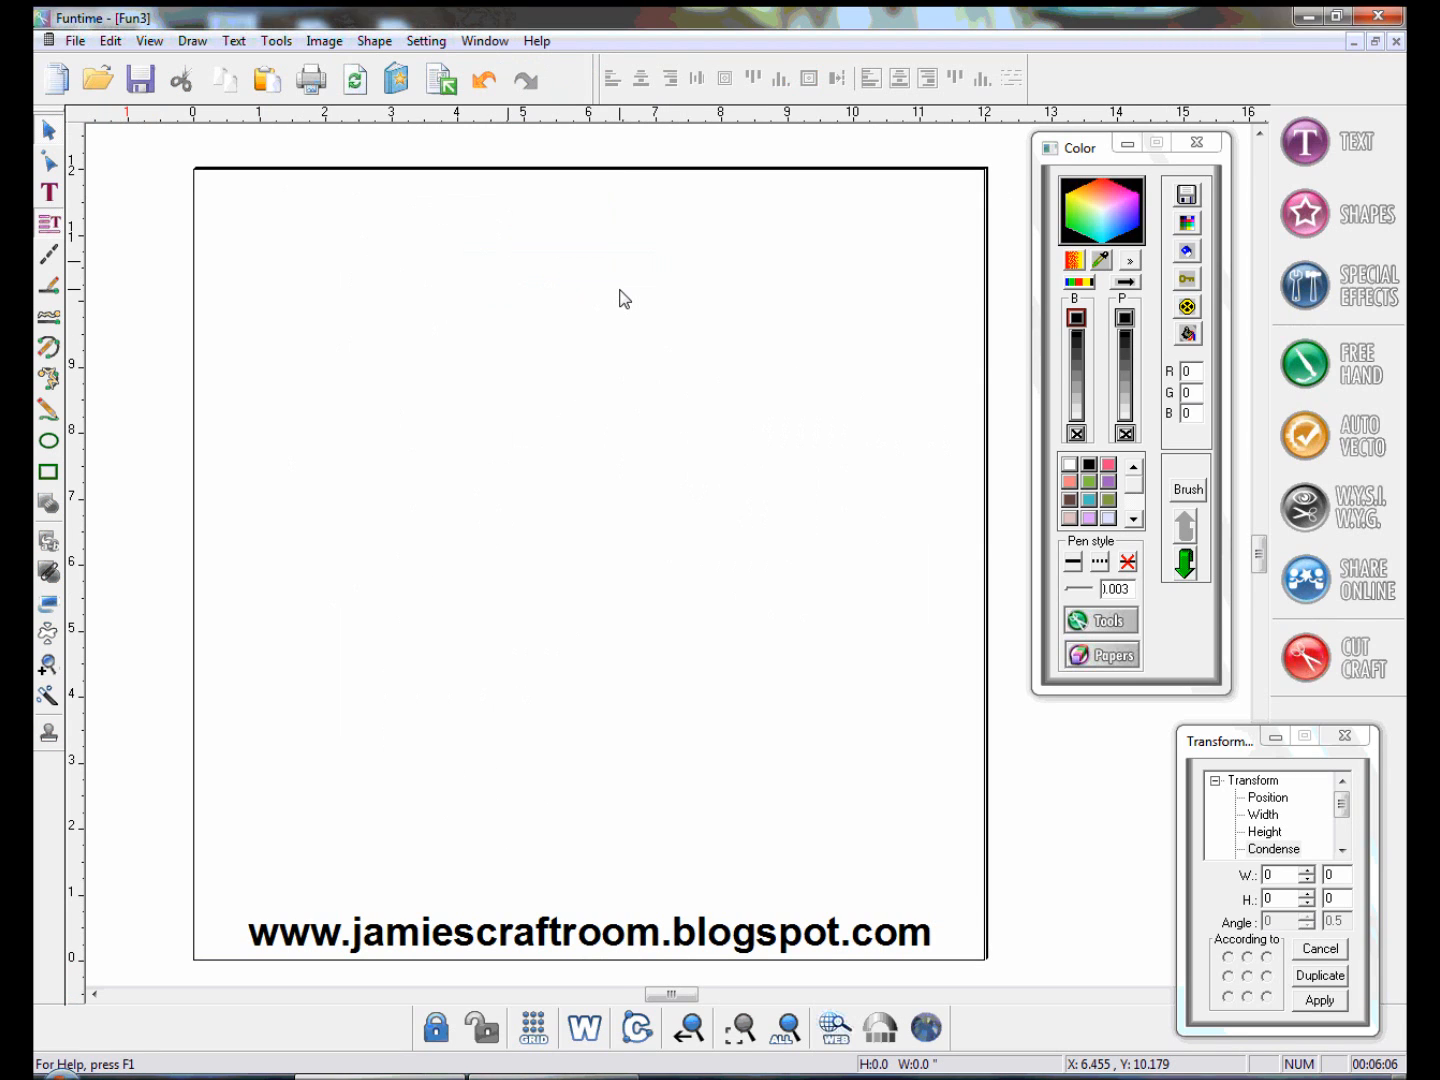
# Insert the plain heart from the Shapes library and close the library
pyautogui.click(1353, 230)
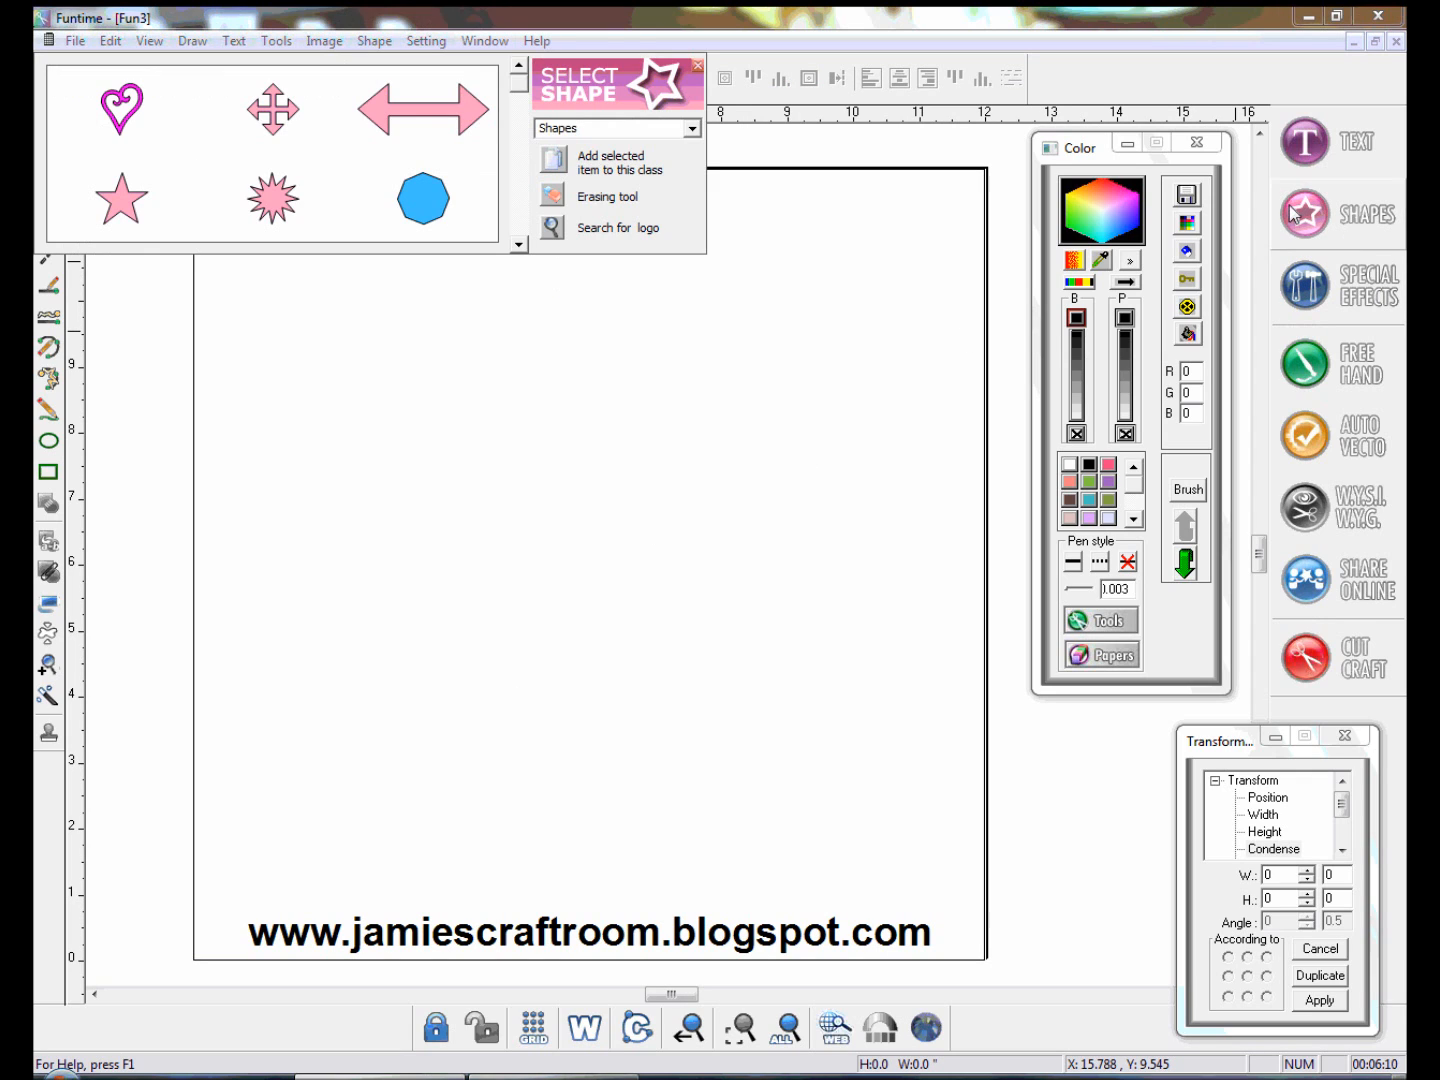
pyautogui.click(520, 247)
pyautogui.click(520, 246)
pyautogui.click(520, 246)
pyautogui.doubleClick(272, 211)
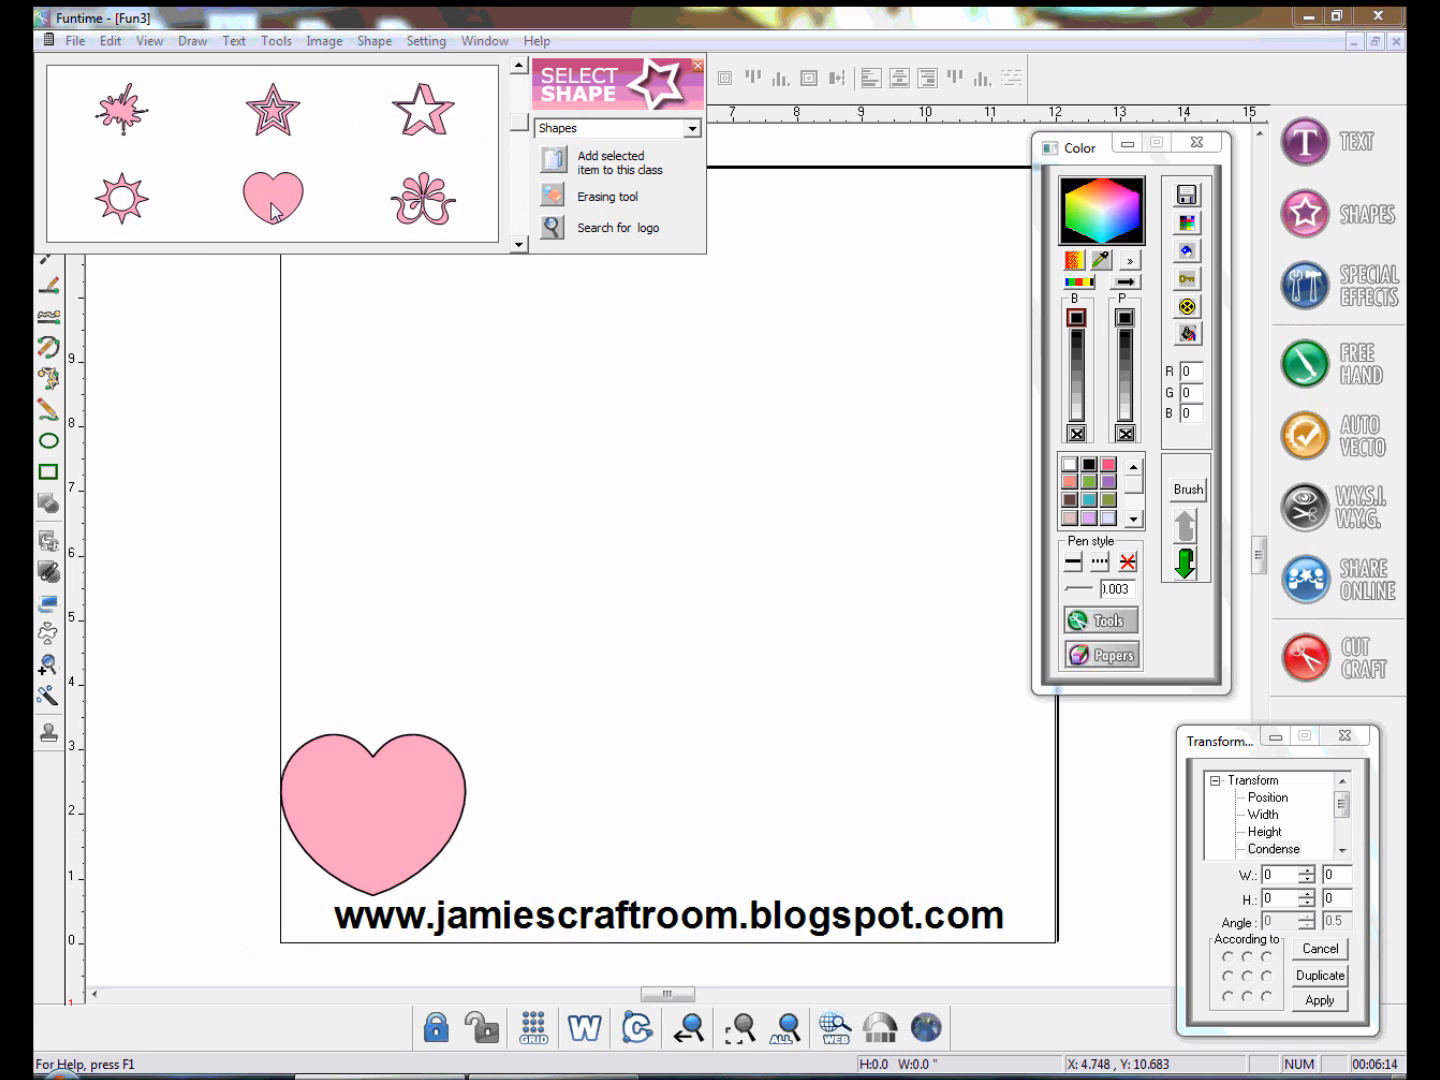
pyautogui.click(698, 66)
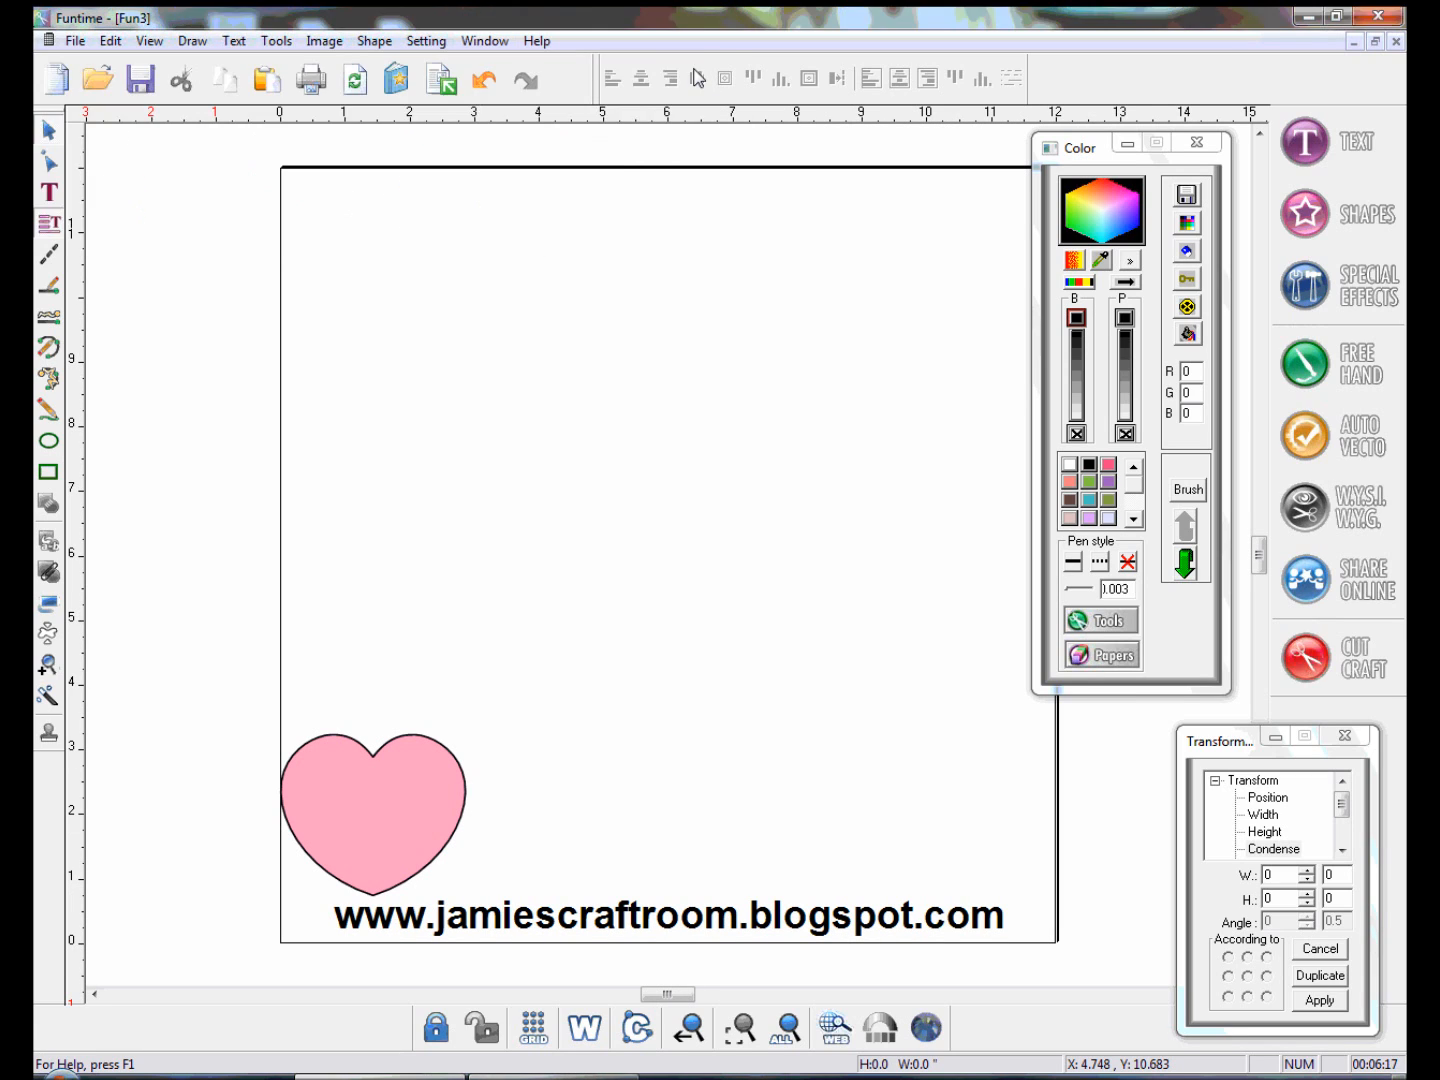
# Enlarge the heart to about 8.9 in wide by 7.8 in high and center it on the page
pyautogui.click(378, 771)
pyautogui.moveTo(376, 805); pyautogui.dragTo(478, 447)
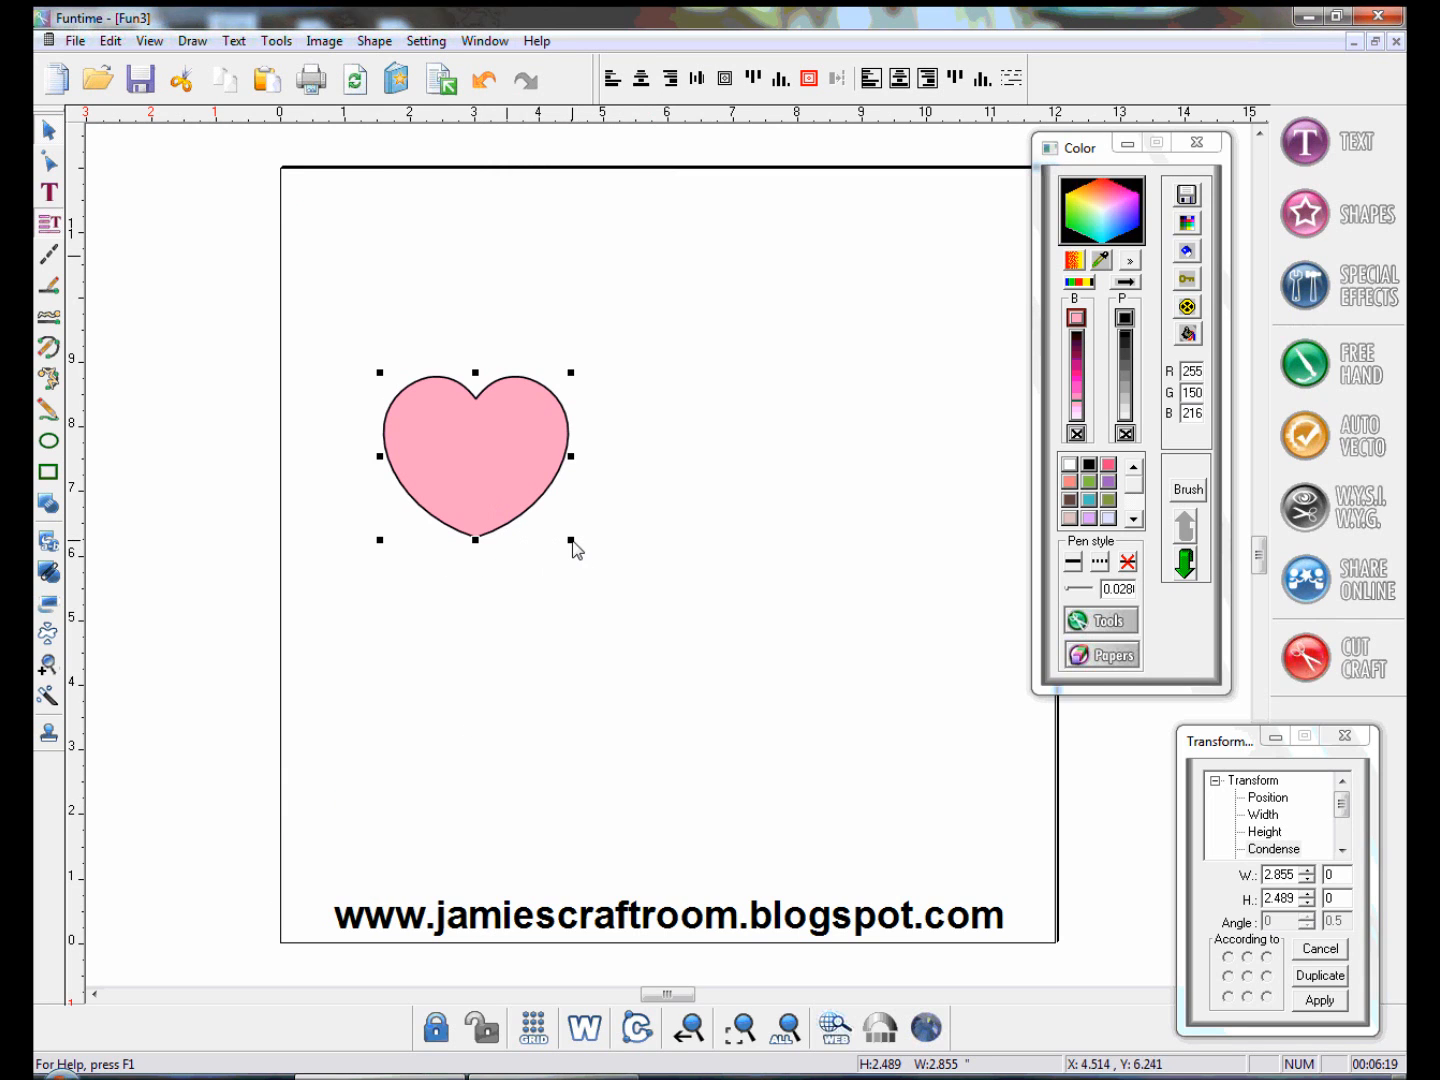
pyautogui.moveTo(802, 745); pyautogui.dragTo(915, 790)
pyautogui.moveTo(789, 687); pyautogui.dragTo(763, 584)
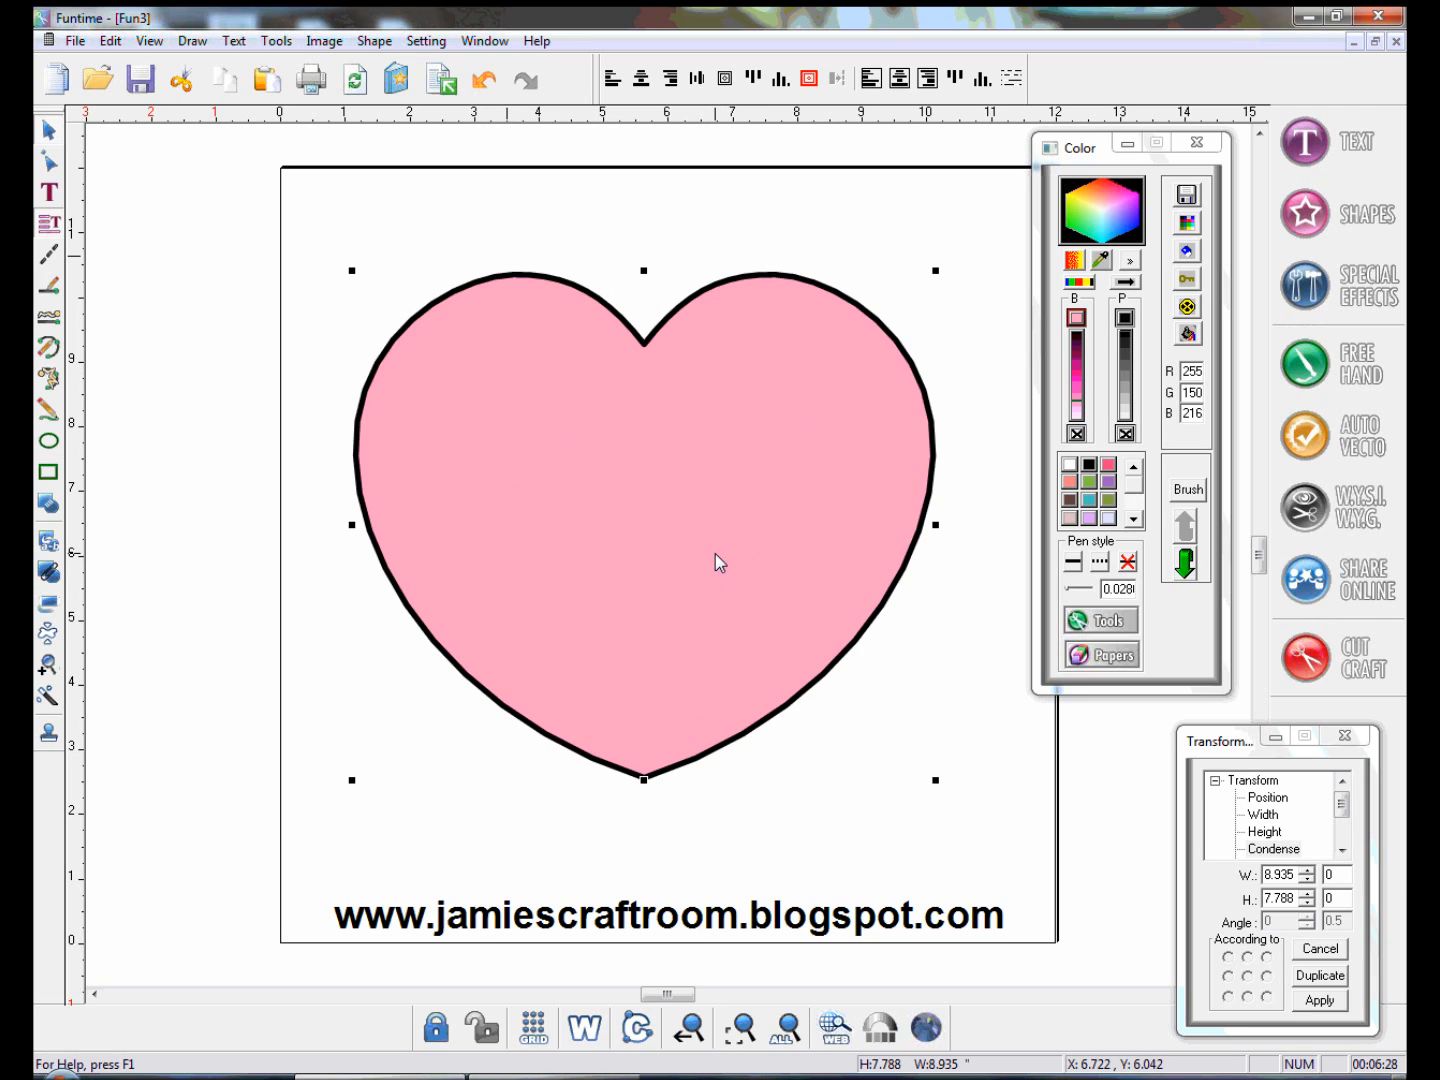
# Remove the heart's fill and set its outline thickness to 0.003
pyautogui.click(1075, 434)
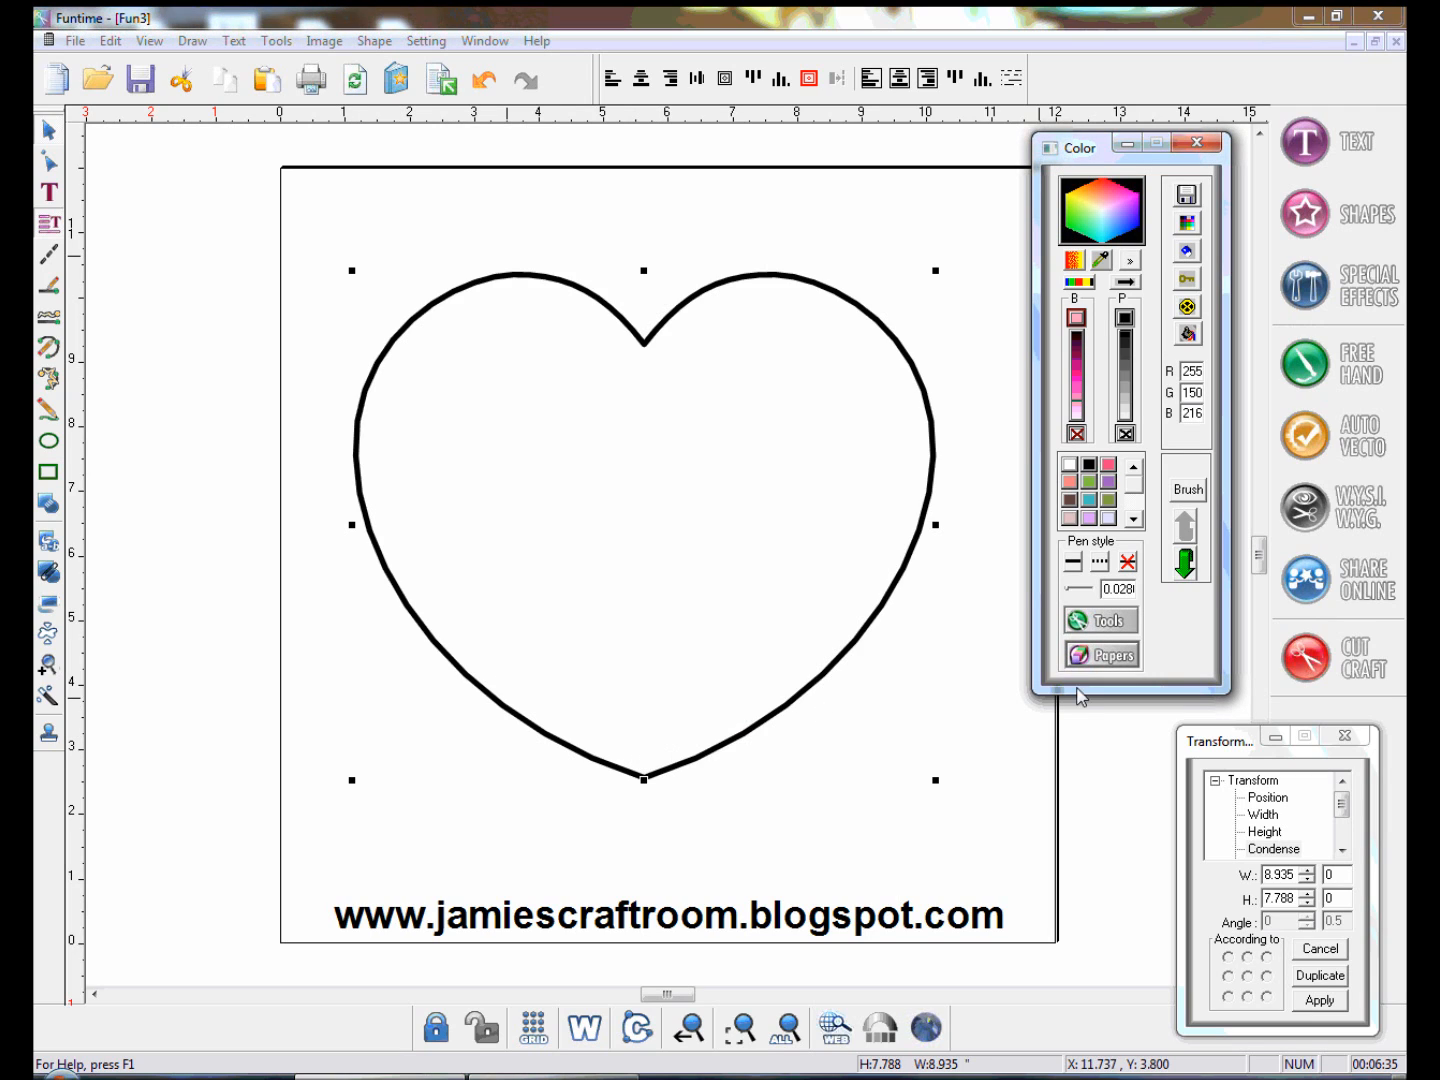
pyautogui.moveTo(1118, 589); pyautogui.dragTo(1158, 599)
pyautogui.write('03')
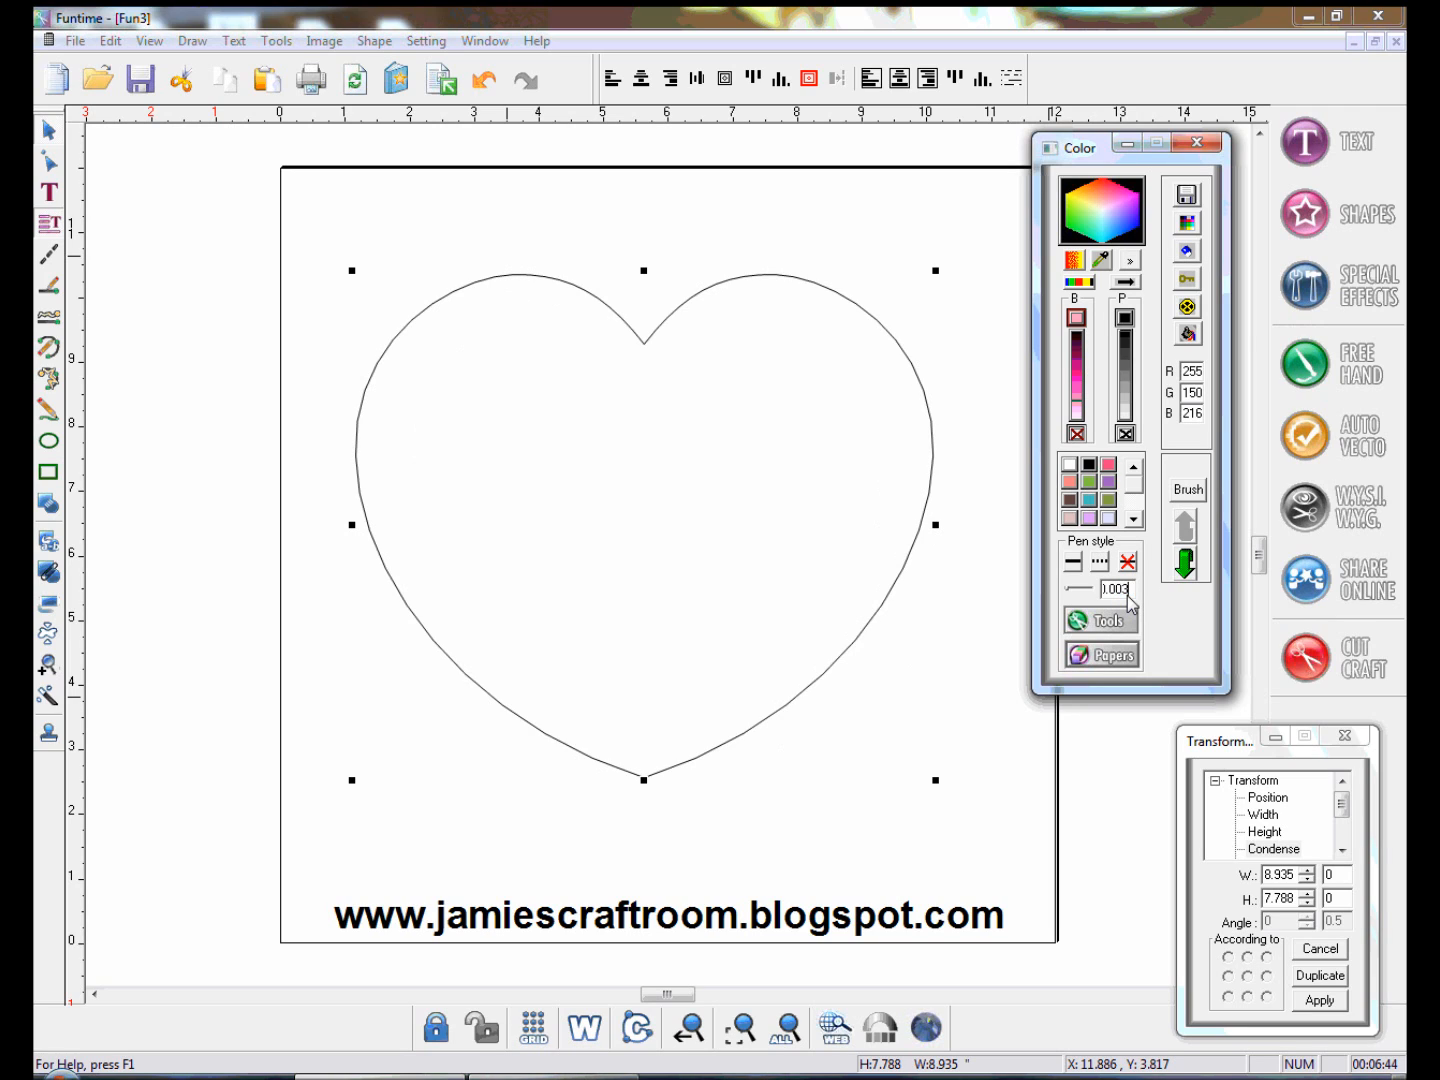
pyautogui.moveTo(689, 982); pyautogui.dragTo(690, 982)
pyautogui.click(948, 697)
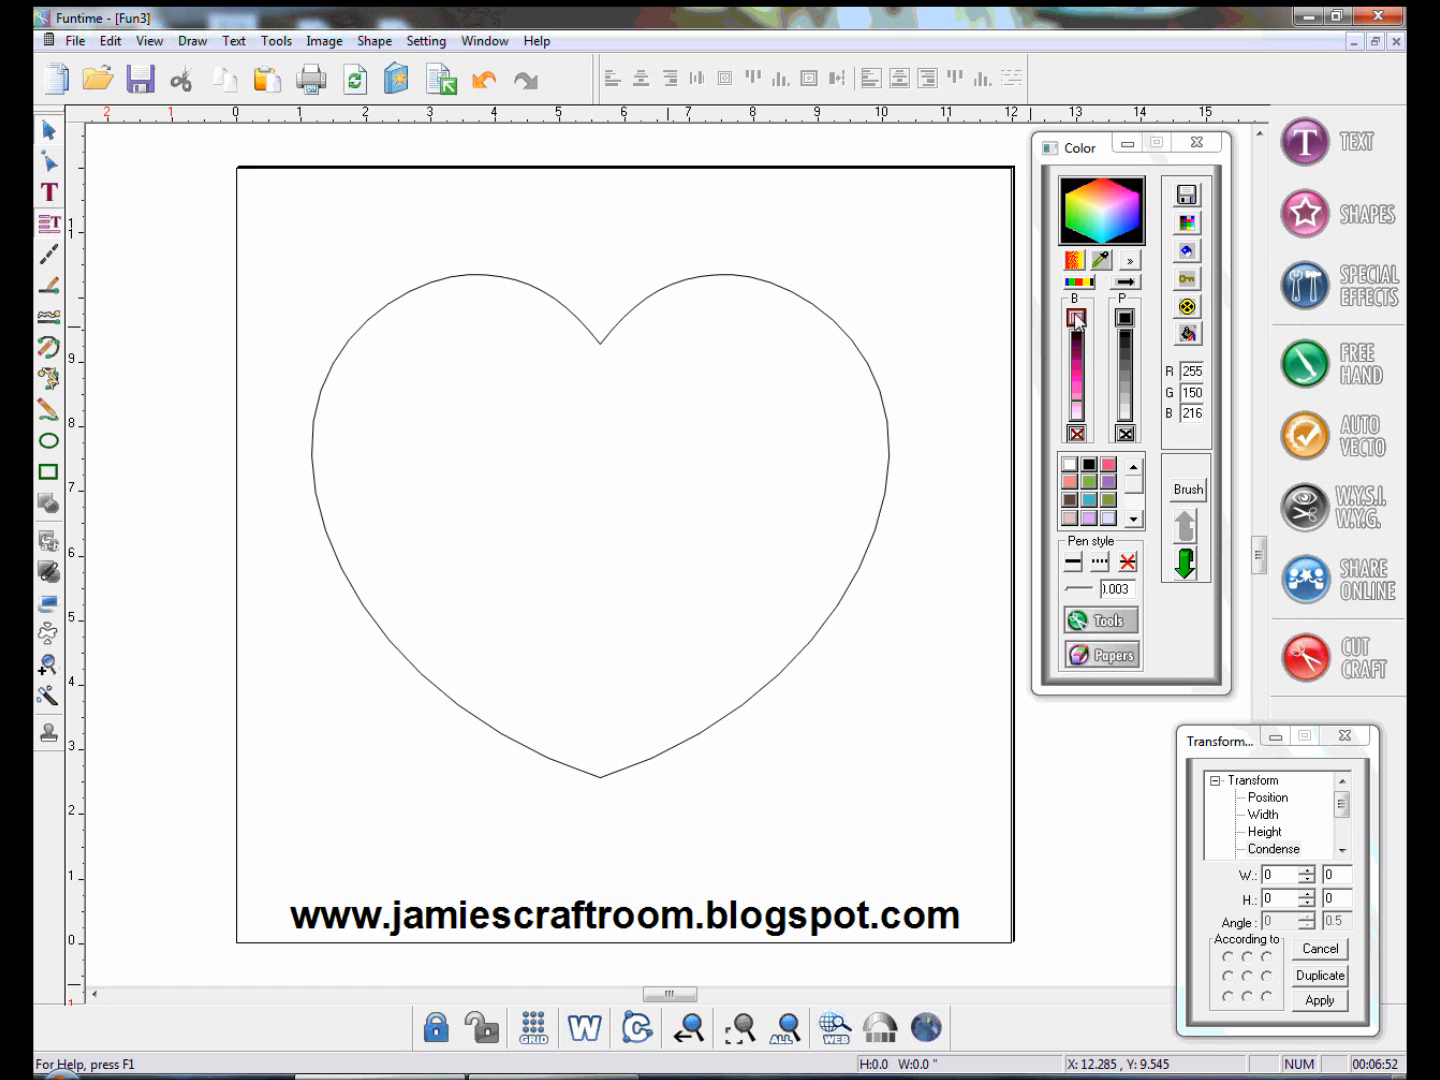
# Create the text FAMILY in the TrueType font Impact
pyautogui.click(1342, 148)
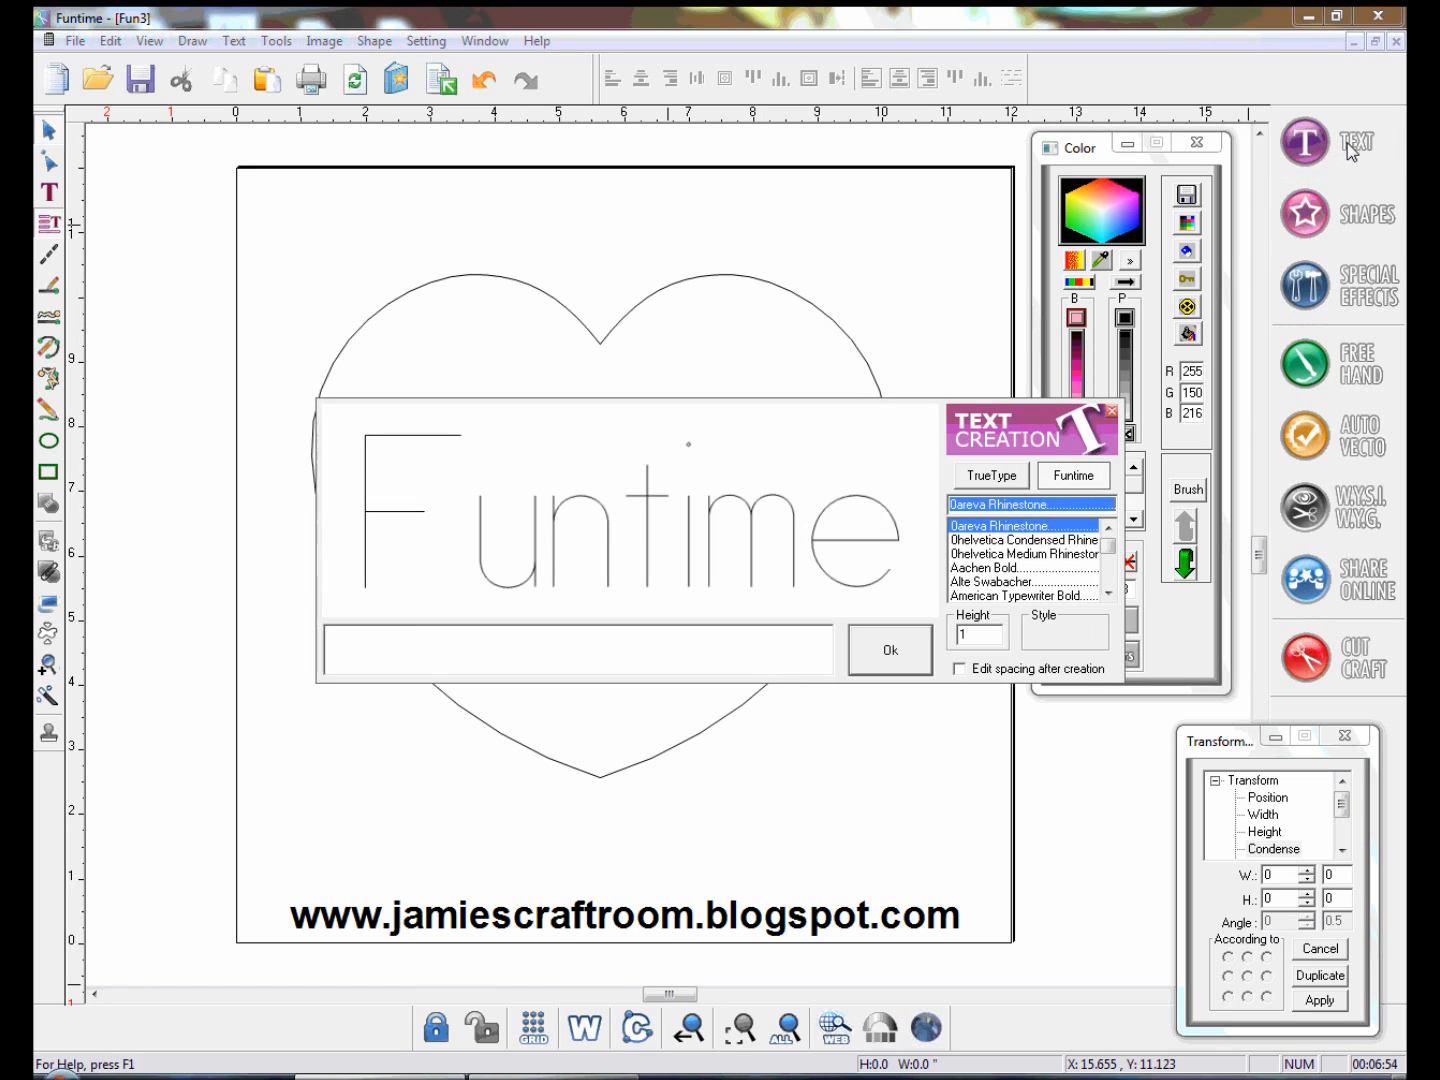
pyautogui.click(1009, 481)
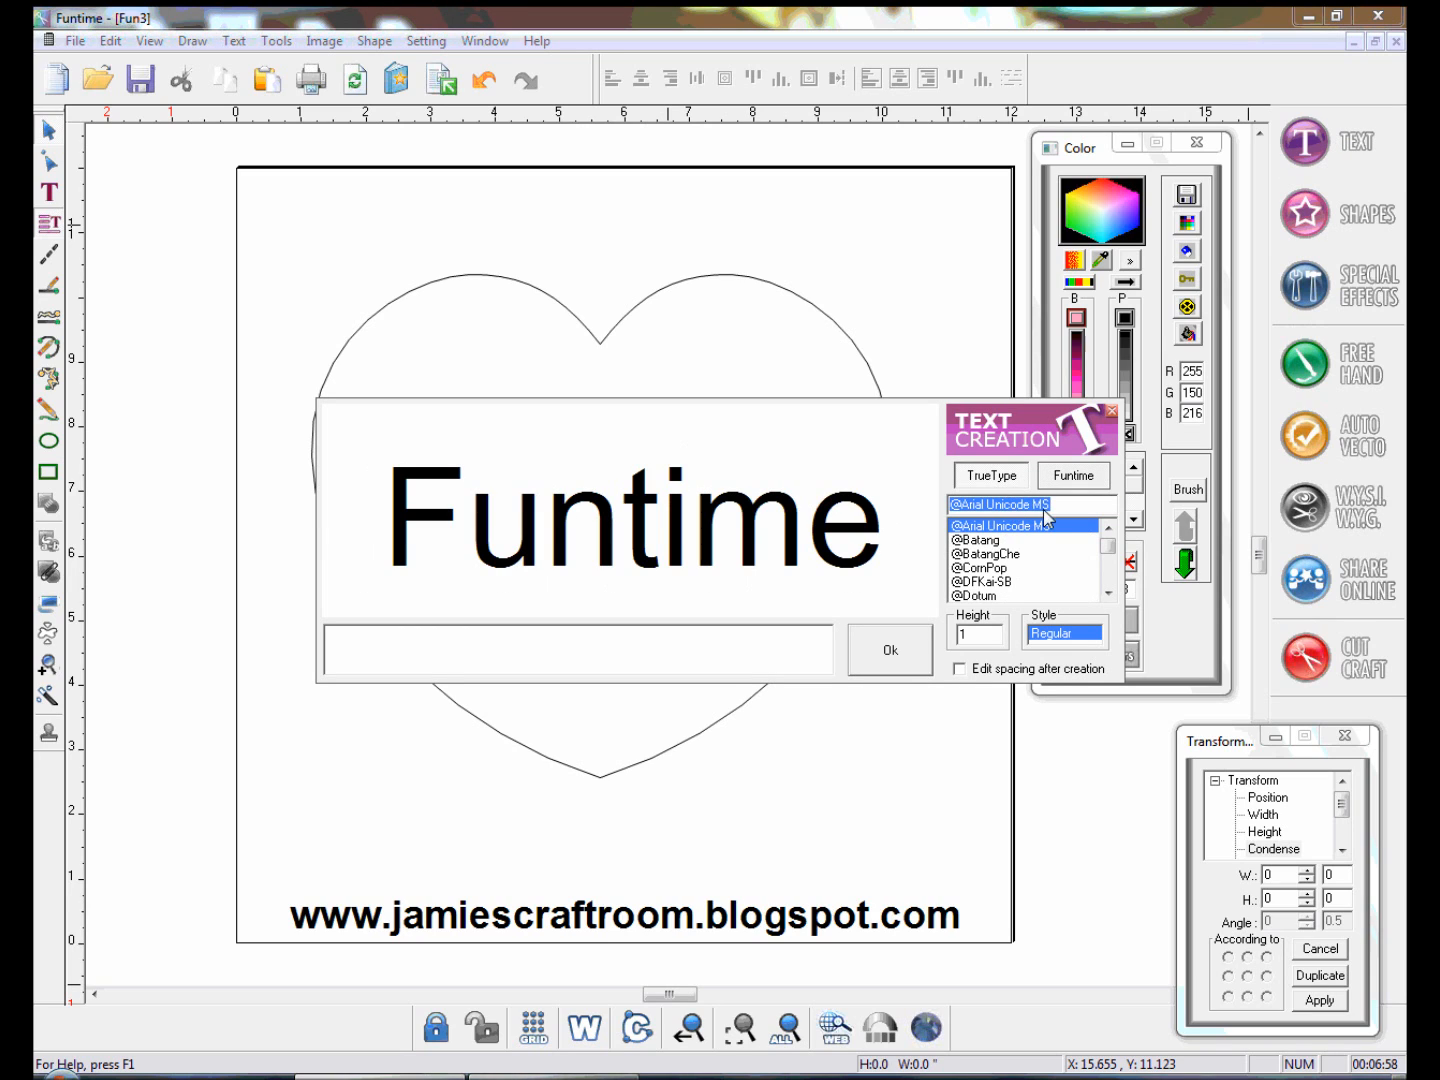
pyautogui.write('im')
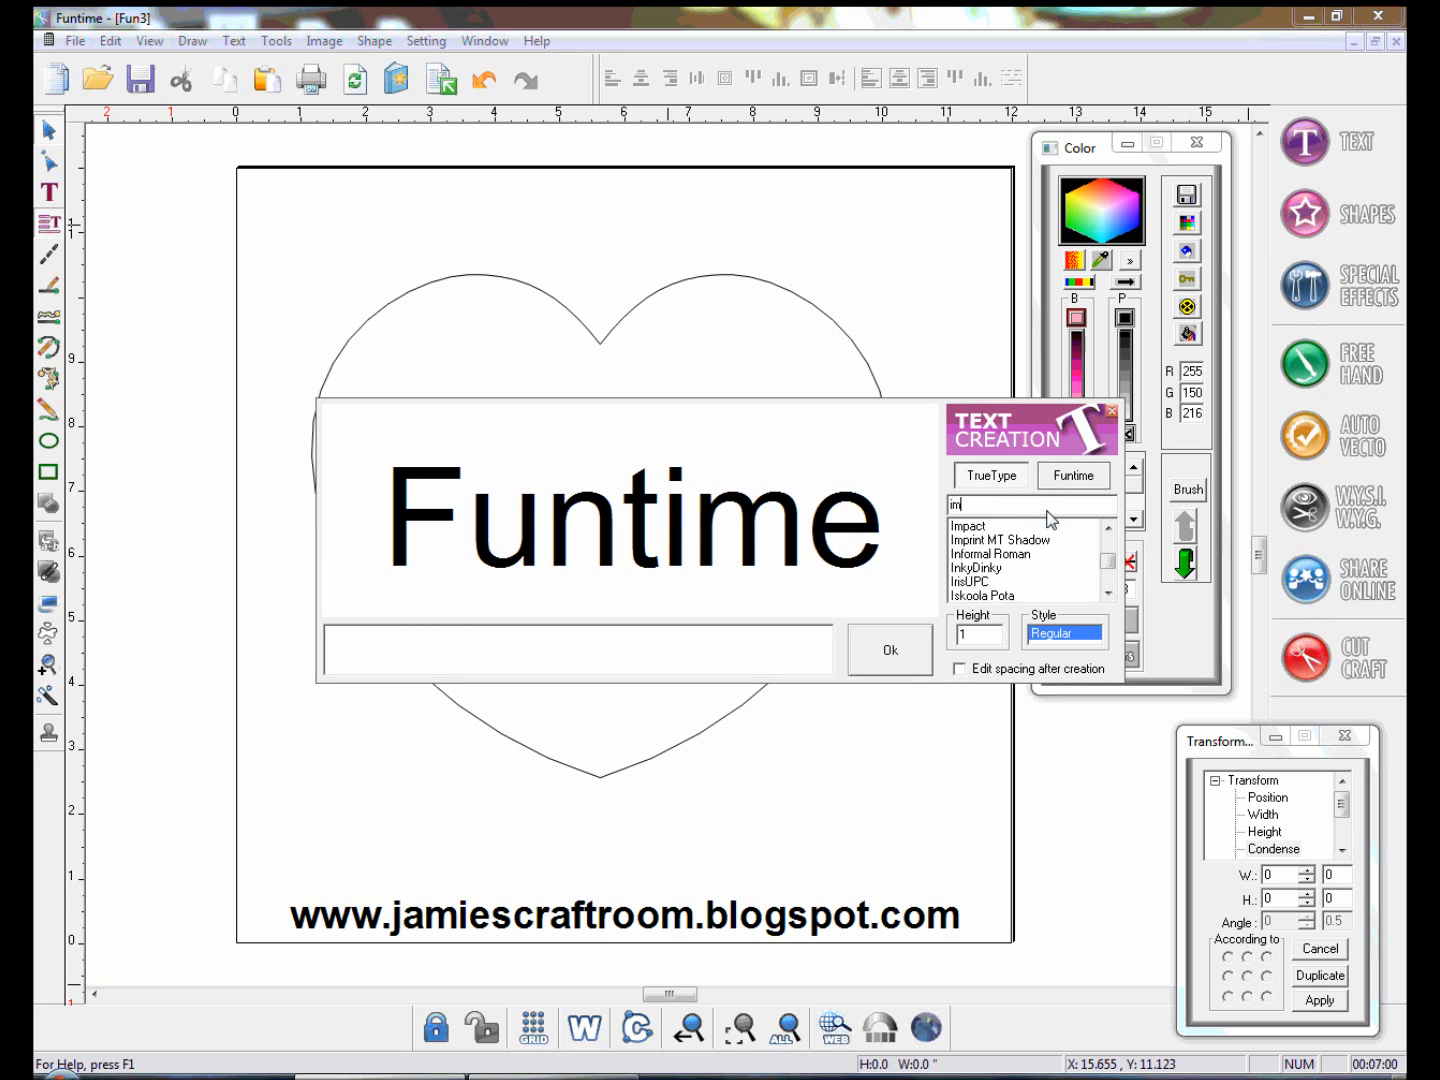
pyautogui.click(970, 526)
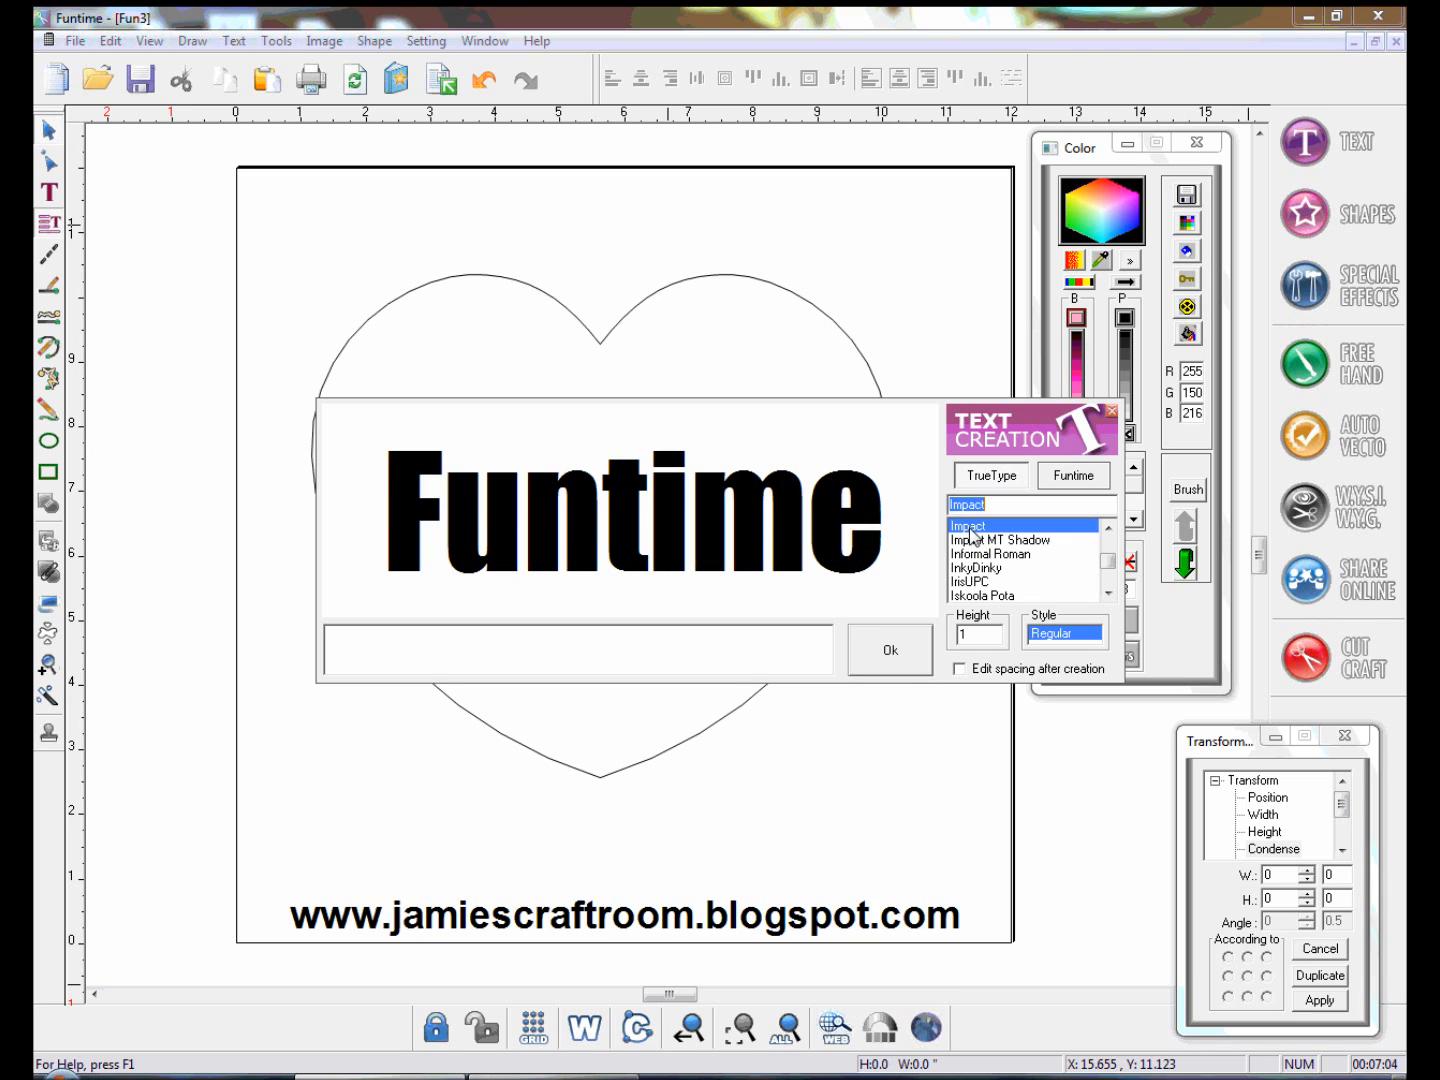
pyautogui.click(483, 652)
pyautogui.write('FAMILY')
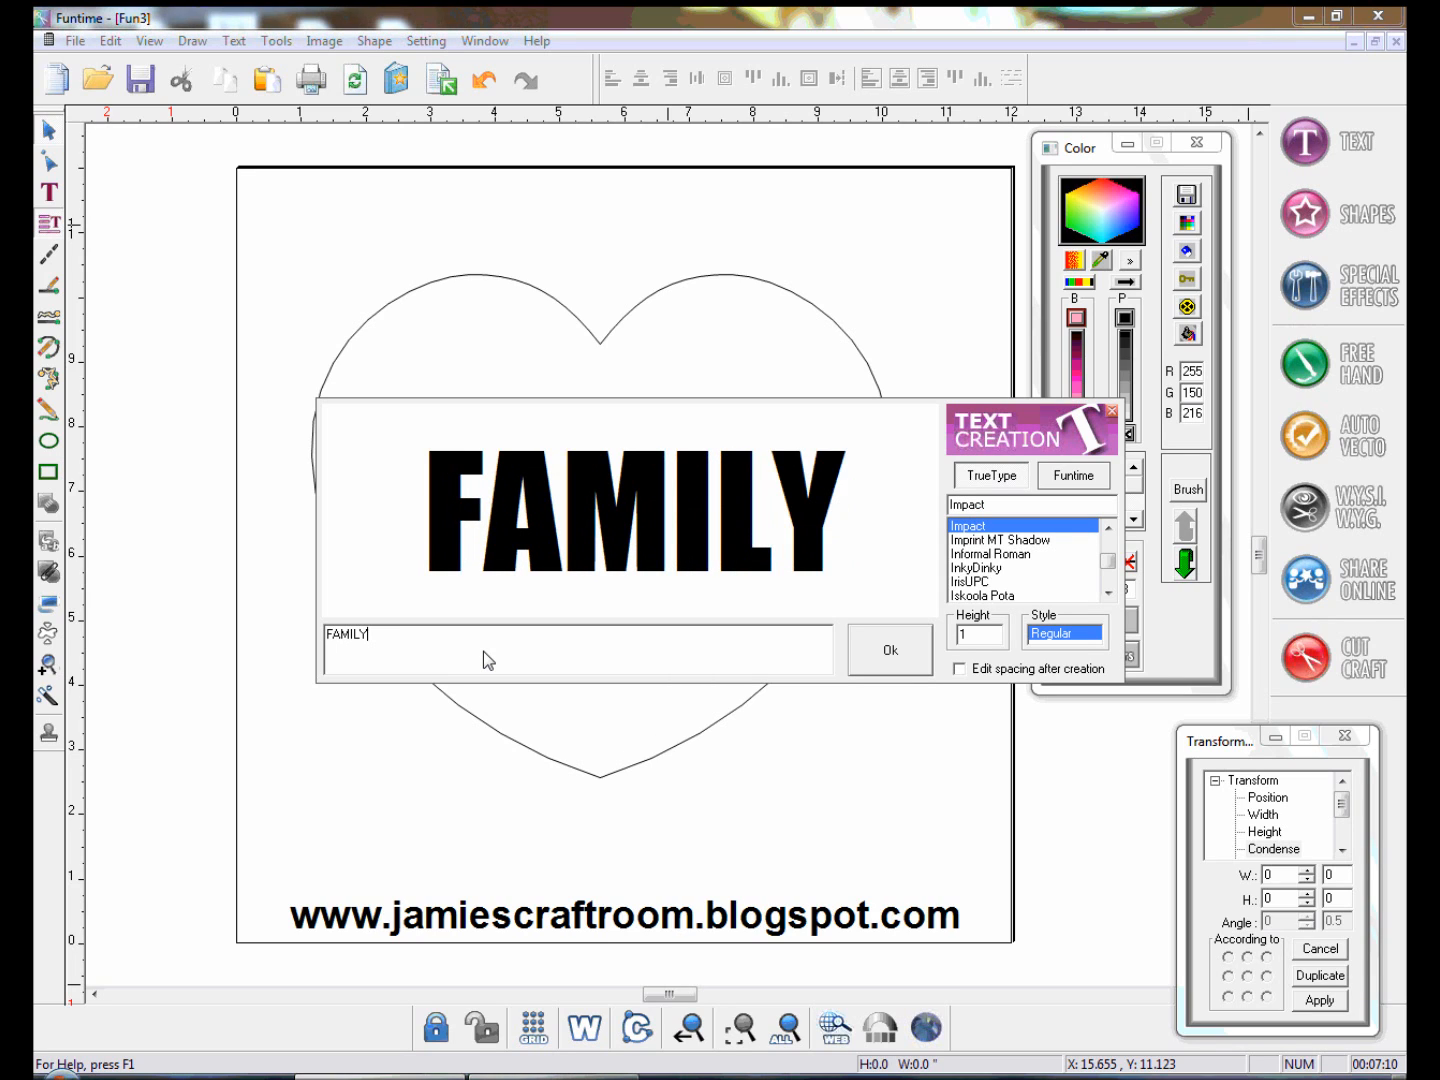
pyautogui.click(921, 660)
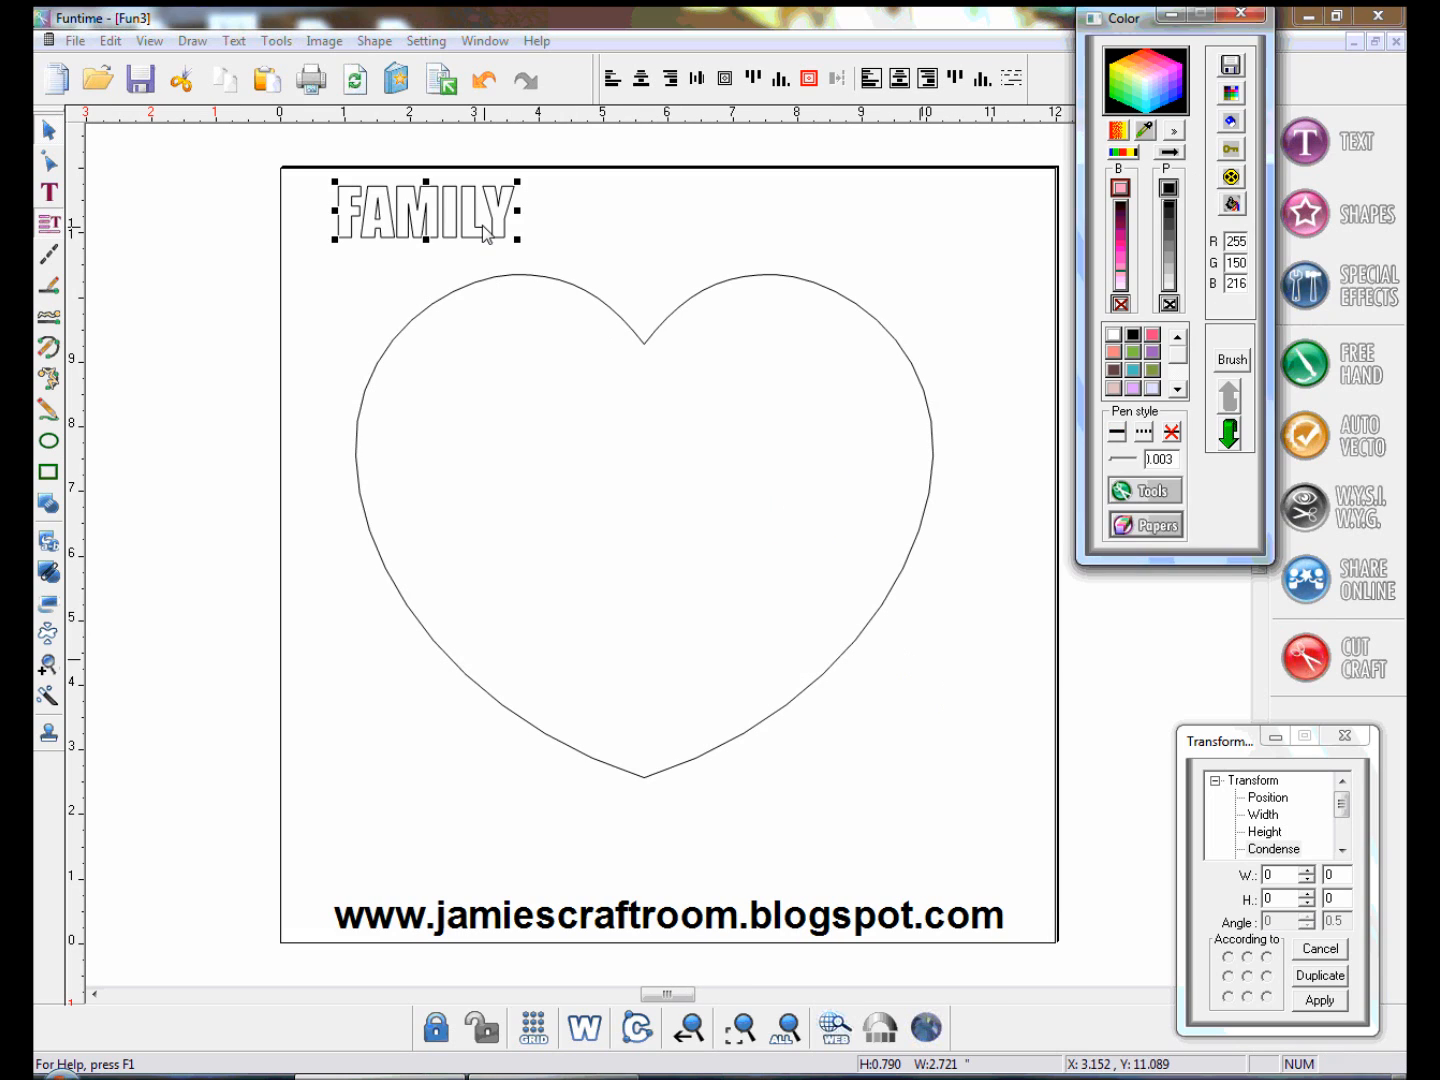
# Place the FAMILY text across the heart at about 9.3 in wide by 2.7 in high and convert it to paths
pyautogui.moveTo(465, 212); pyautogui.dragTo(679, 512)
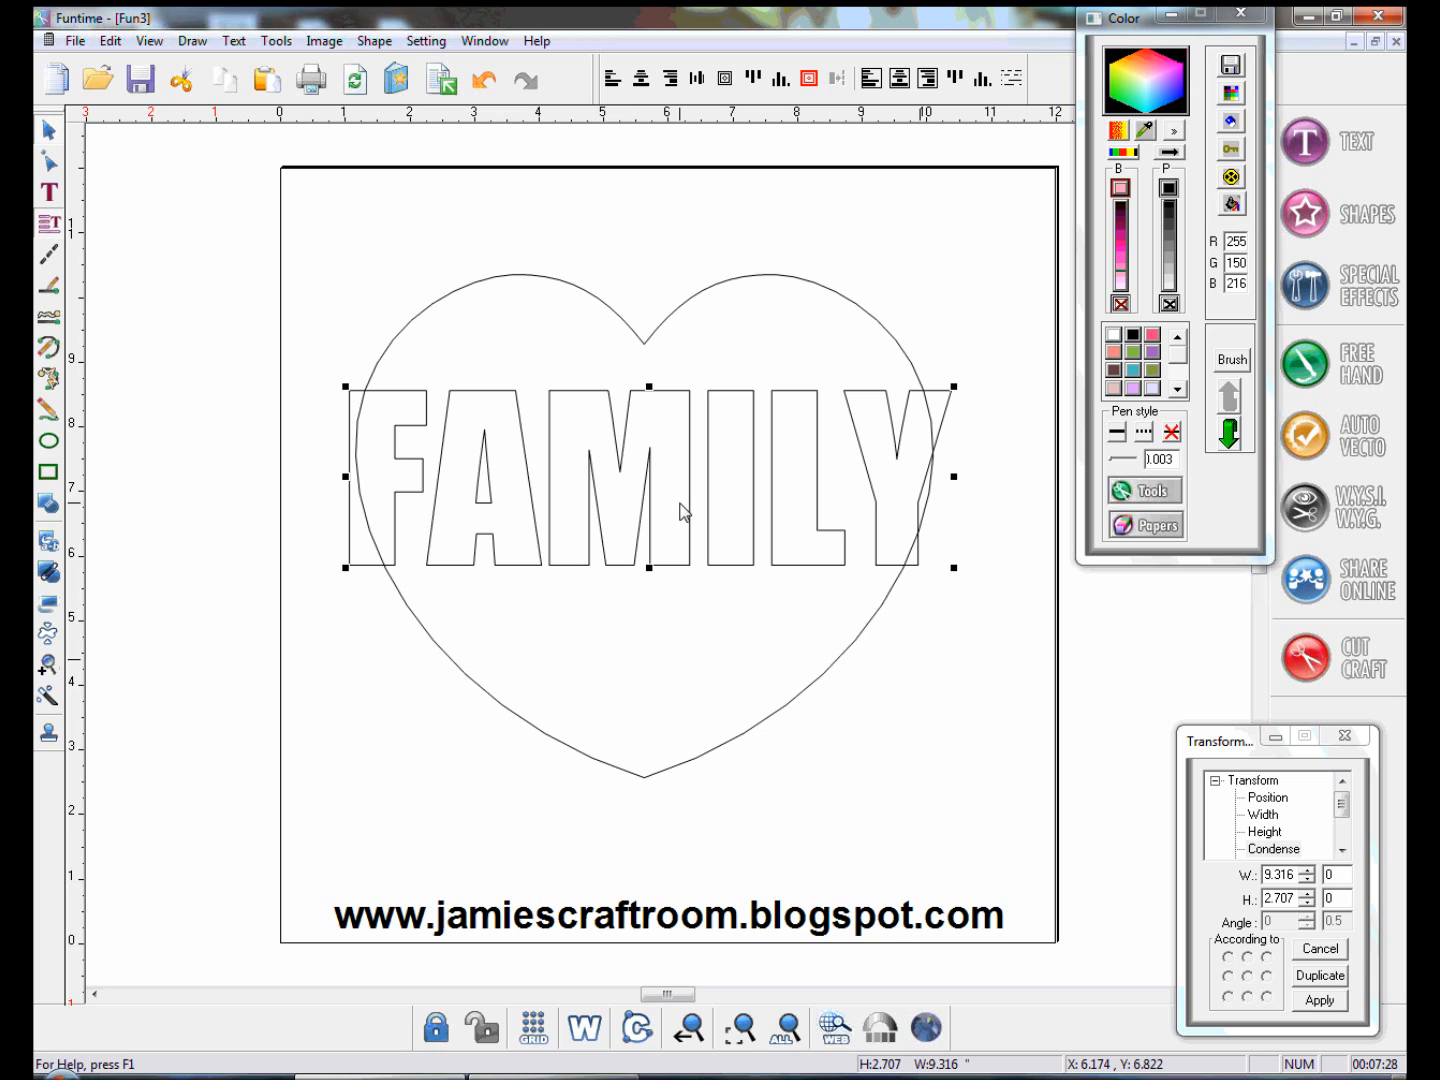
pyautogui.click(236, 42)
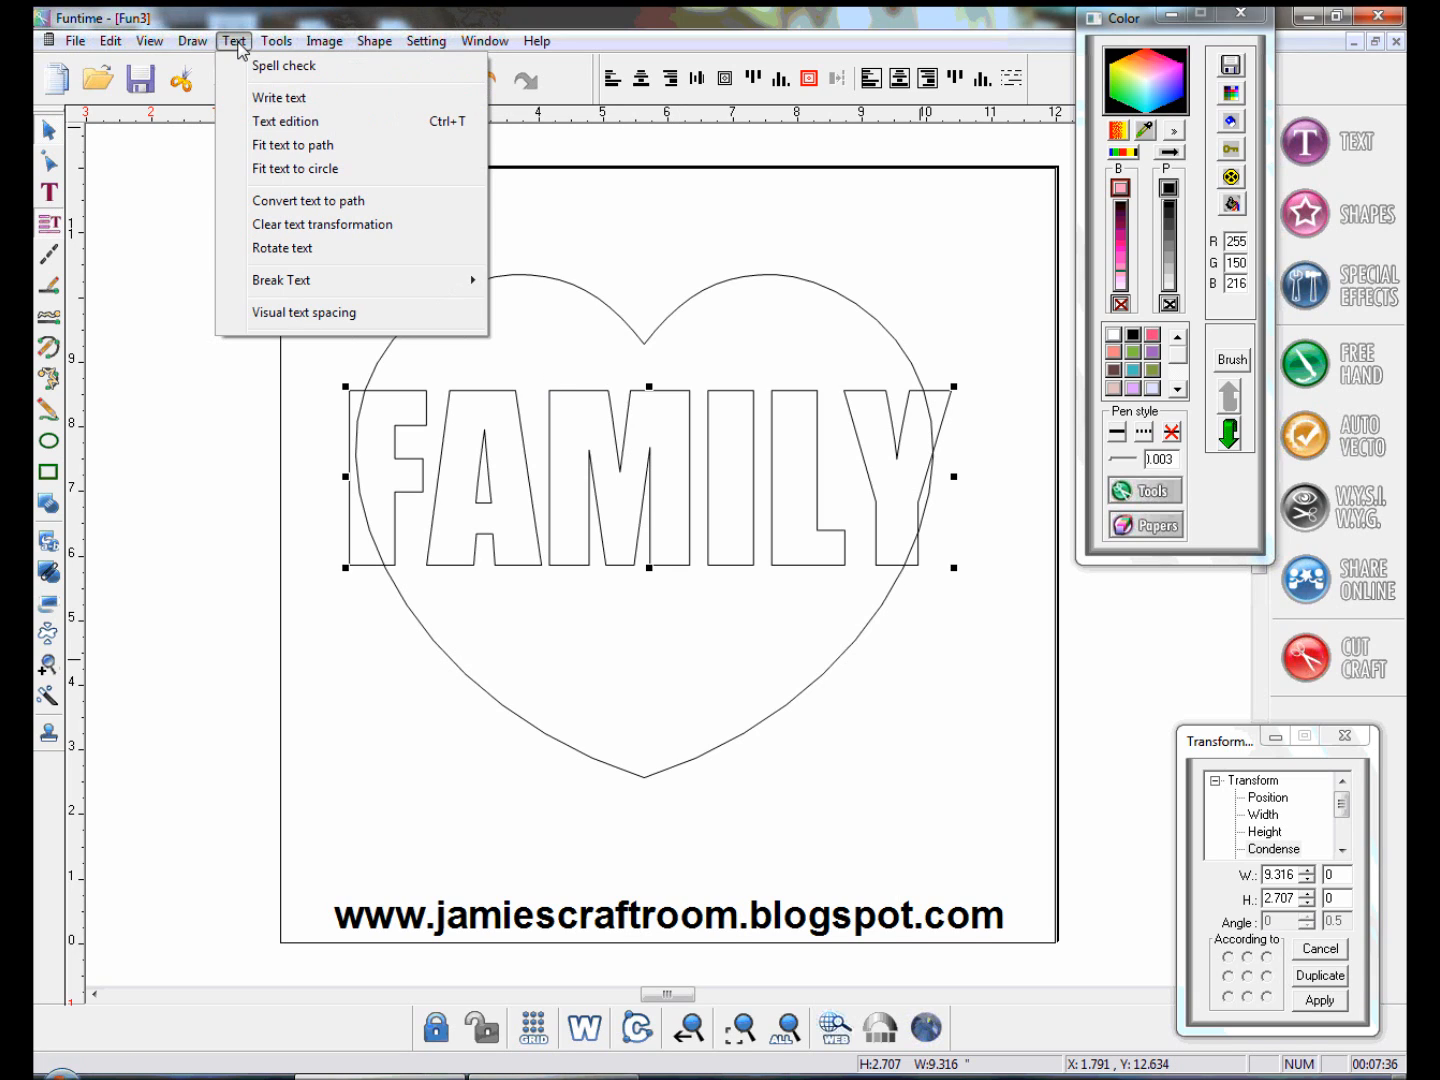
pyautogui.click(319, 201)
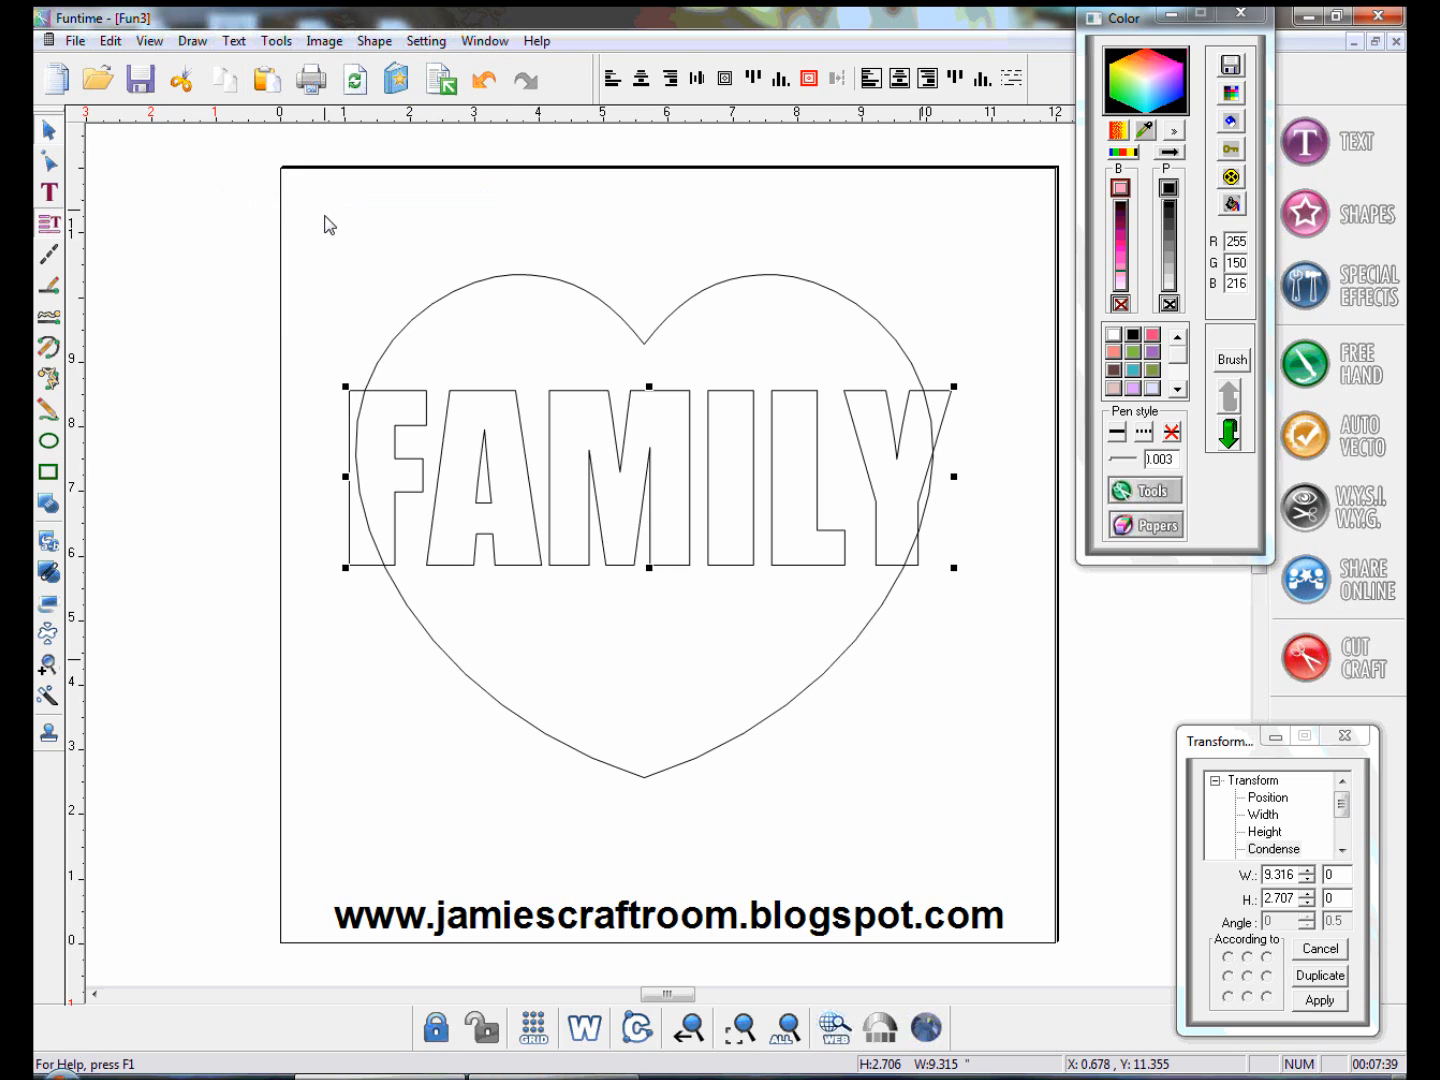
# Check that the converted letters of FAMILY can be selected individually
pyautogui.click(371, 331)
pyautogui.click(401, 393)
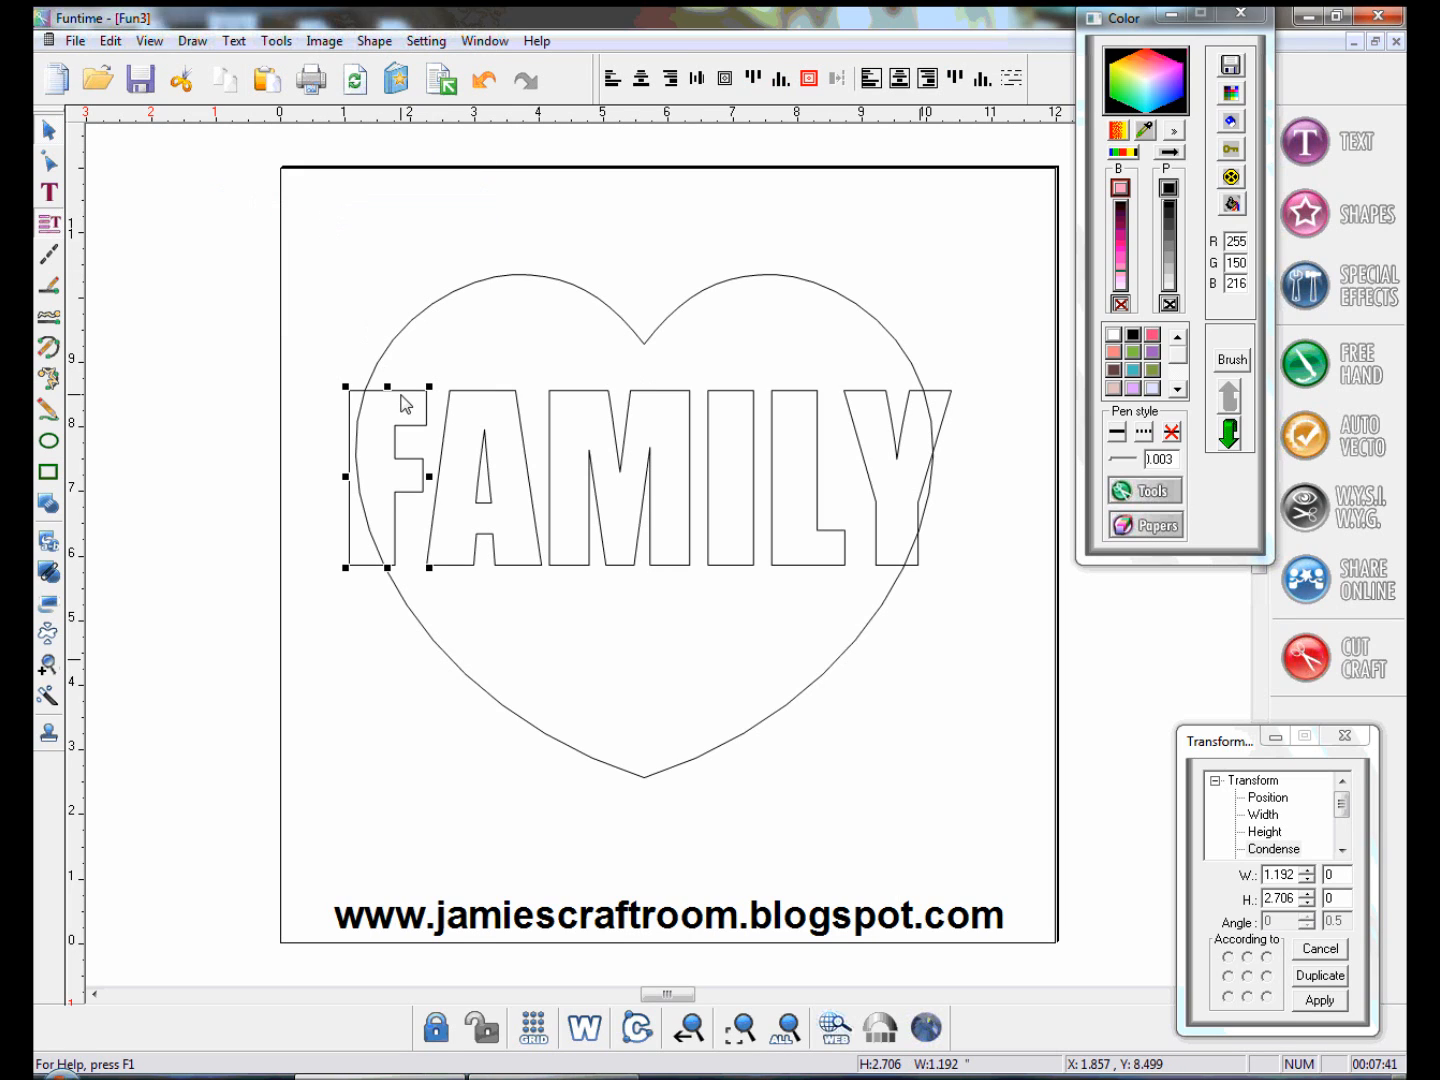
pyautogui.click(503, 398)
pyautogui.click(600, 398)
pyautogui.click(739, 395)
pyautogui.click(790, 402)
pyautogui.click(873, 402)
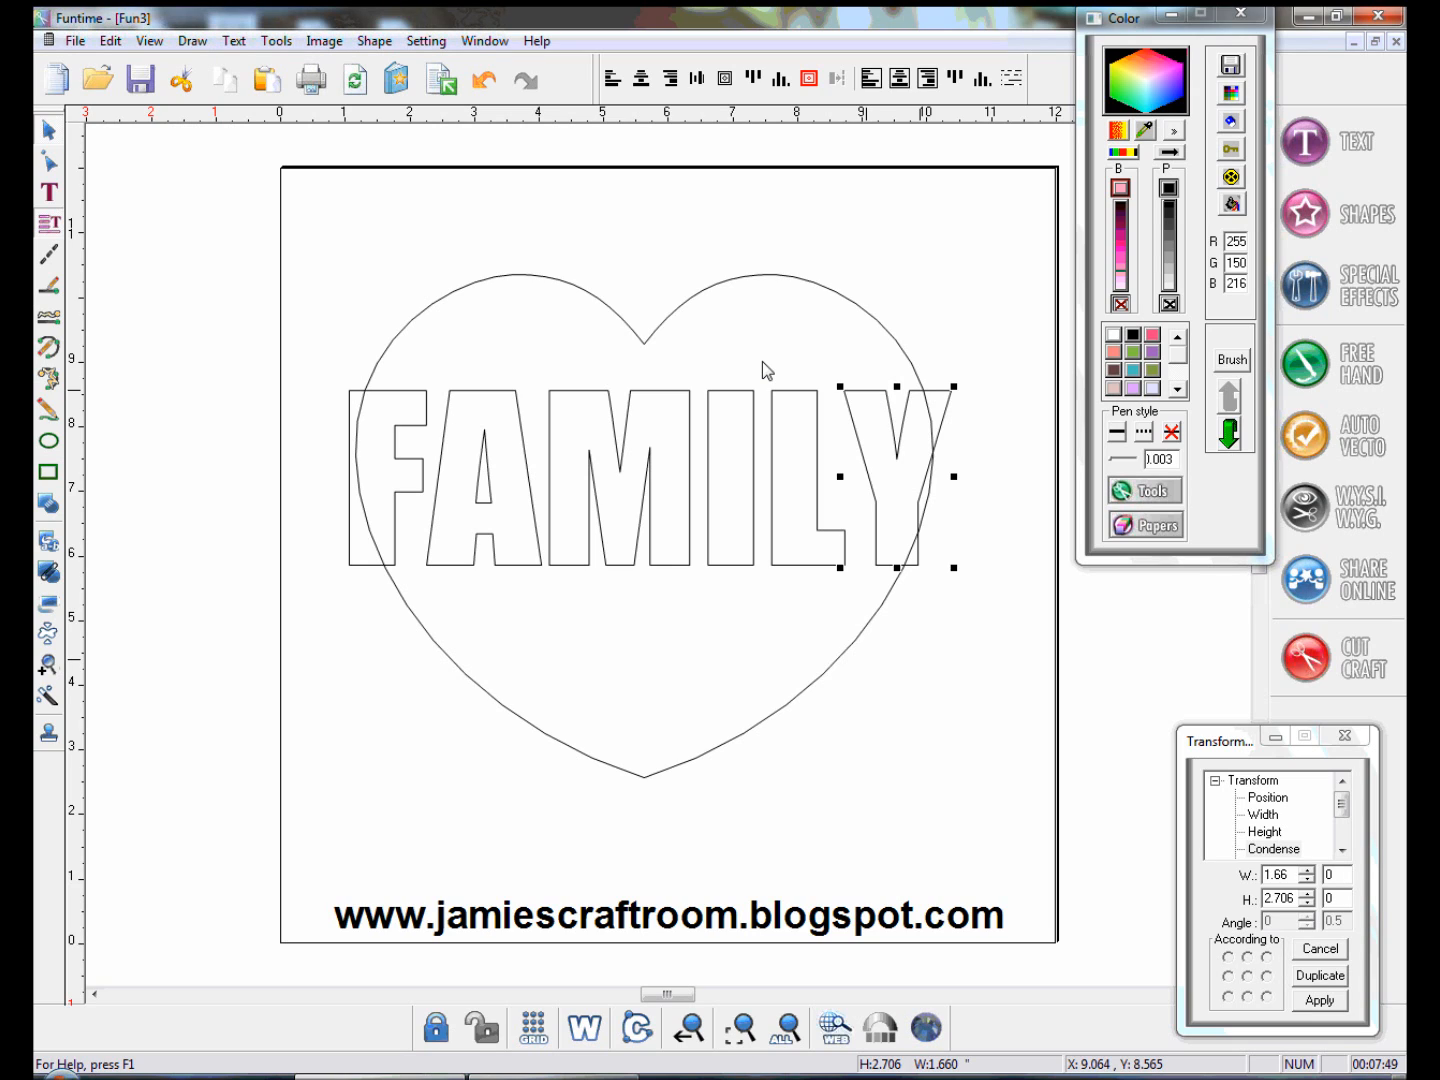
# Move the inner triangle out of the letter A and undo the move
pyautogui.click(483, 505)
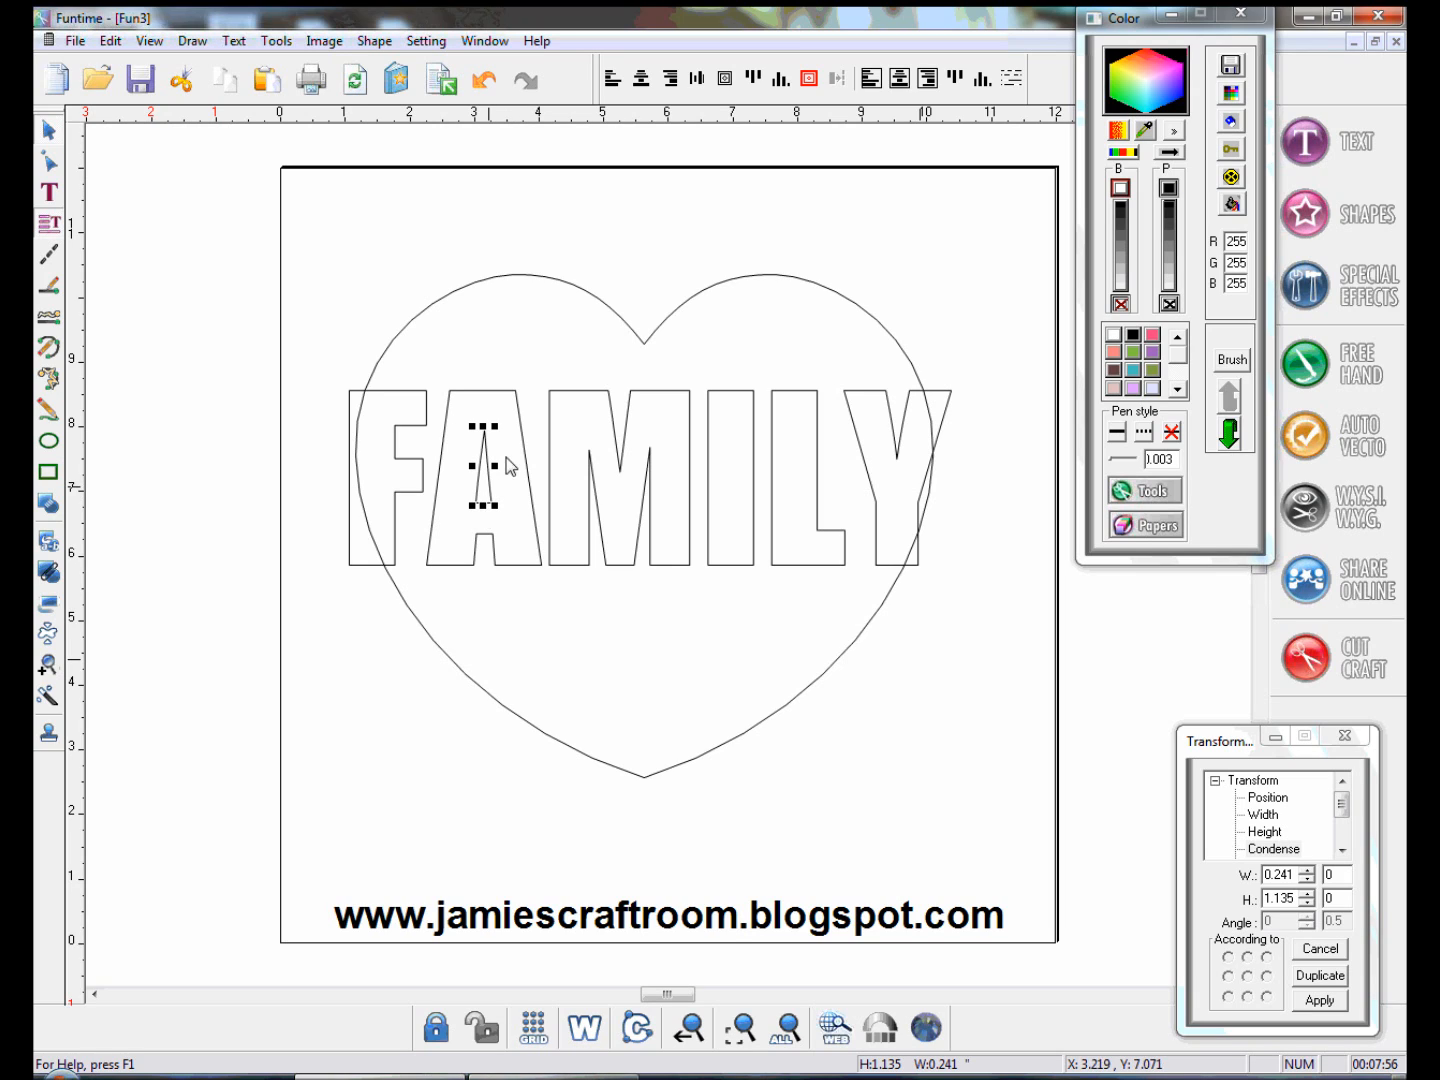
pyautogui.moveTo(489, 468); pyautogui.dragTo(569, 278)
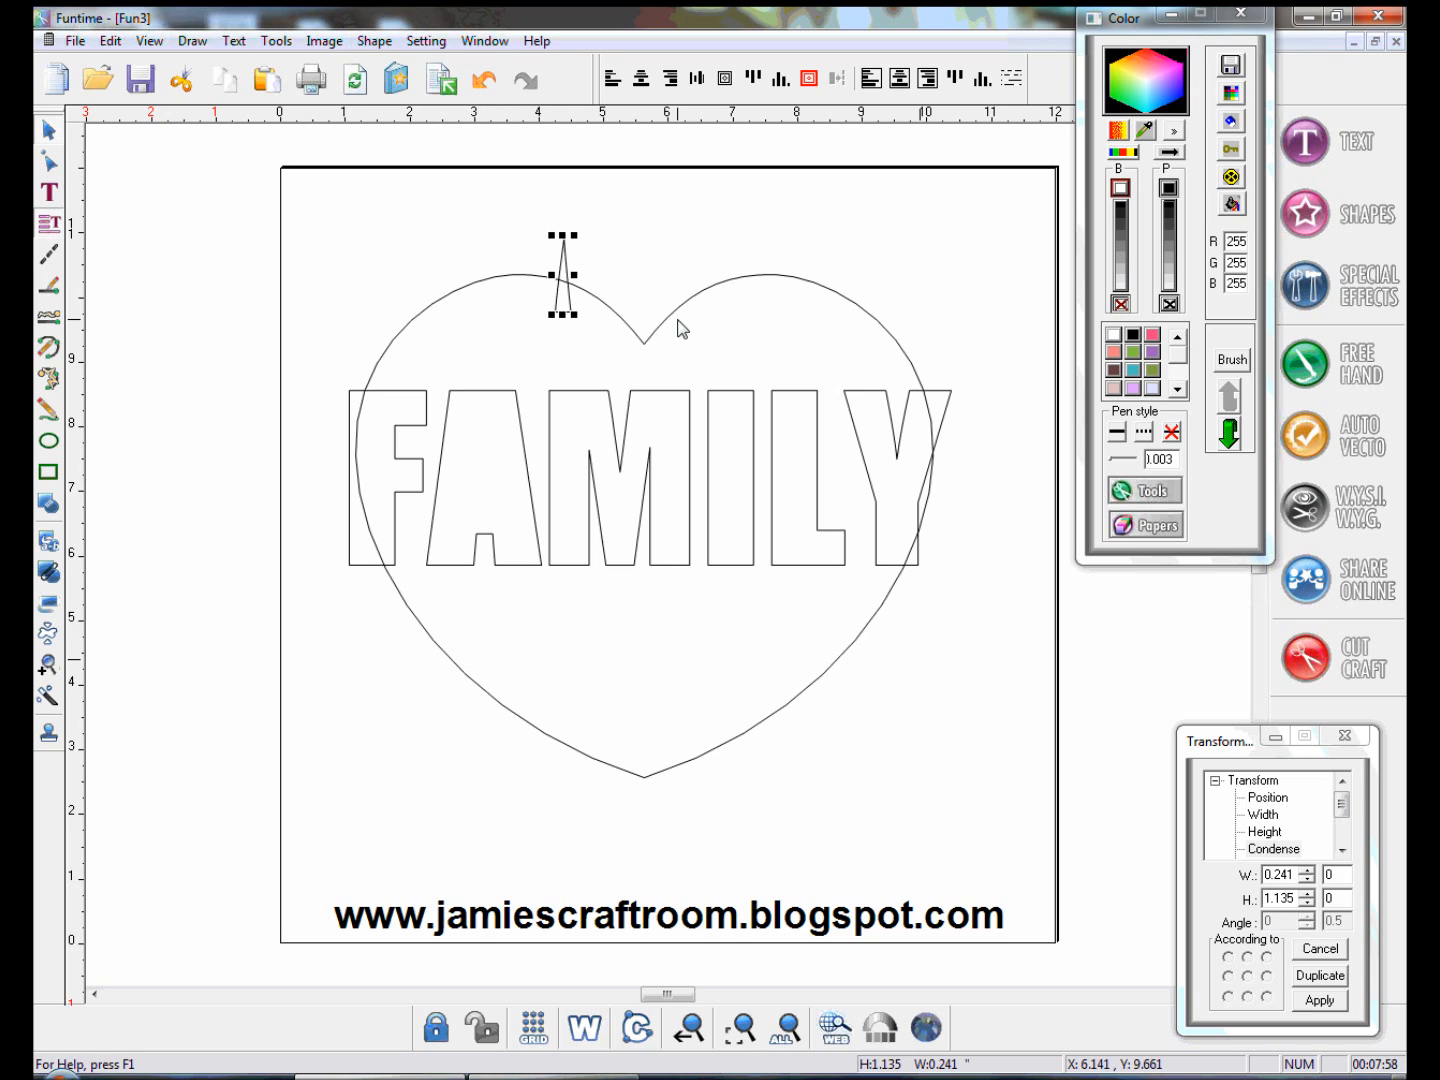
pyautogui.click(482, 80)
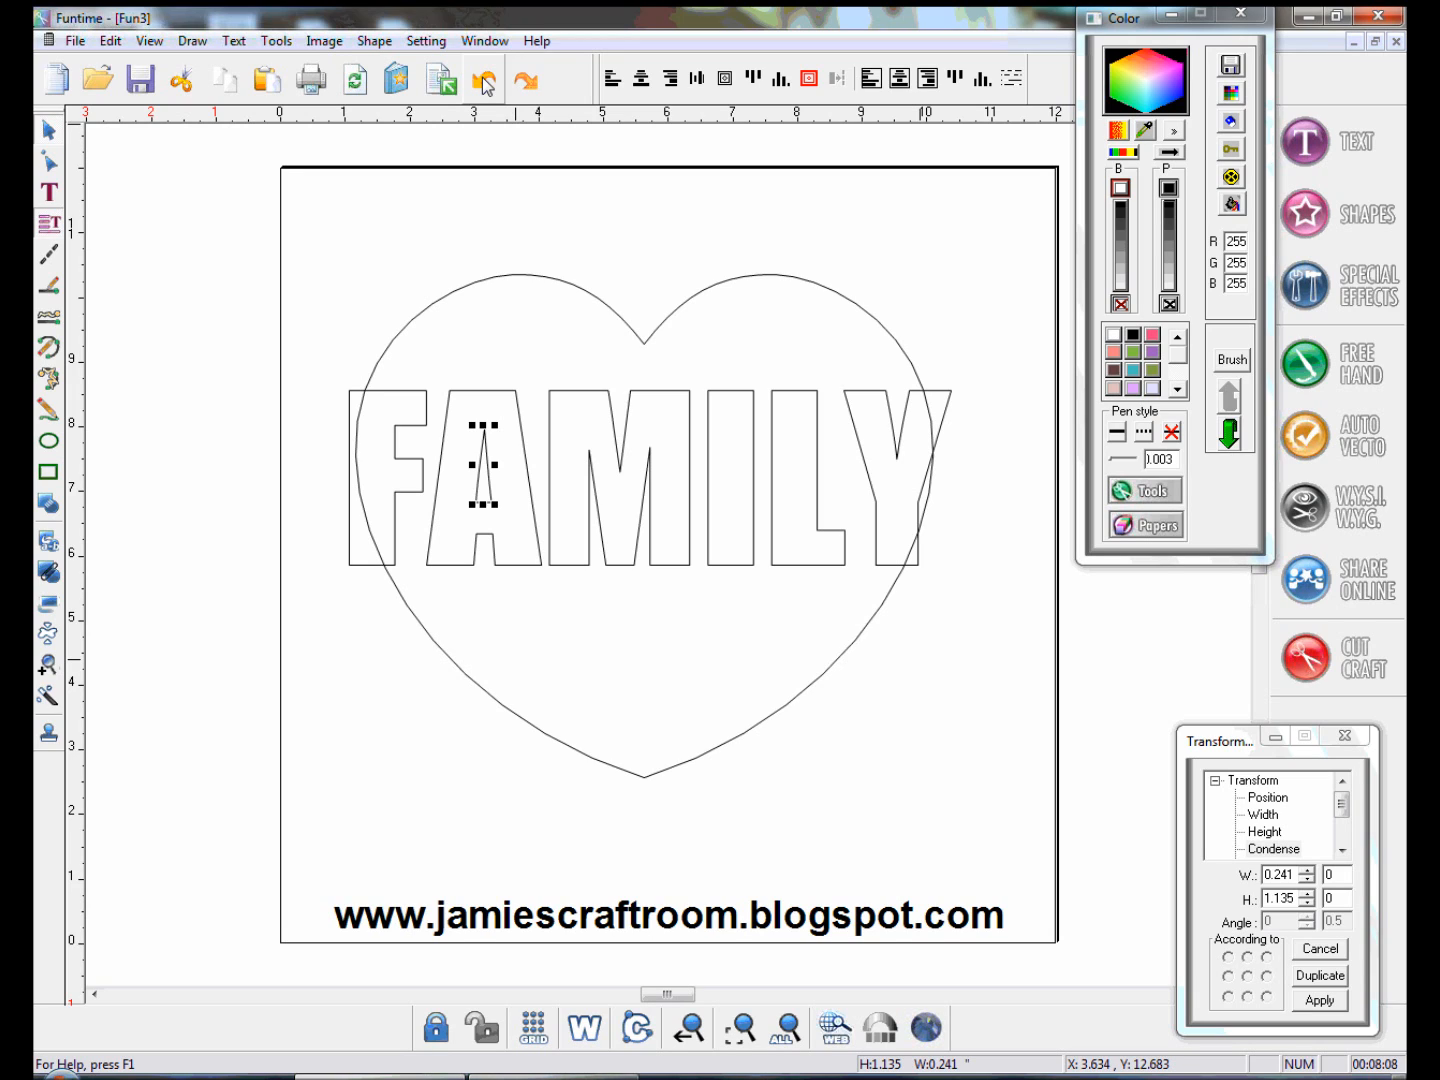
pyautogui.click(411, 276)
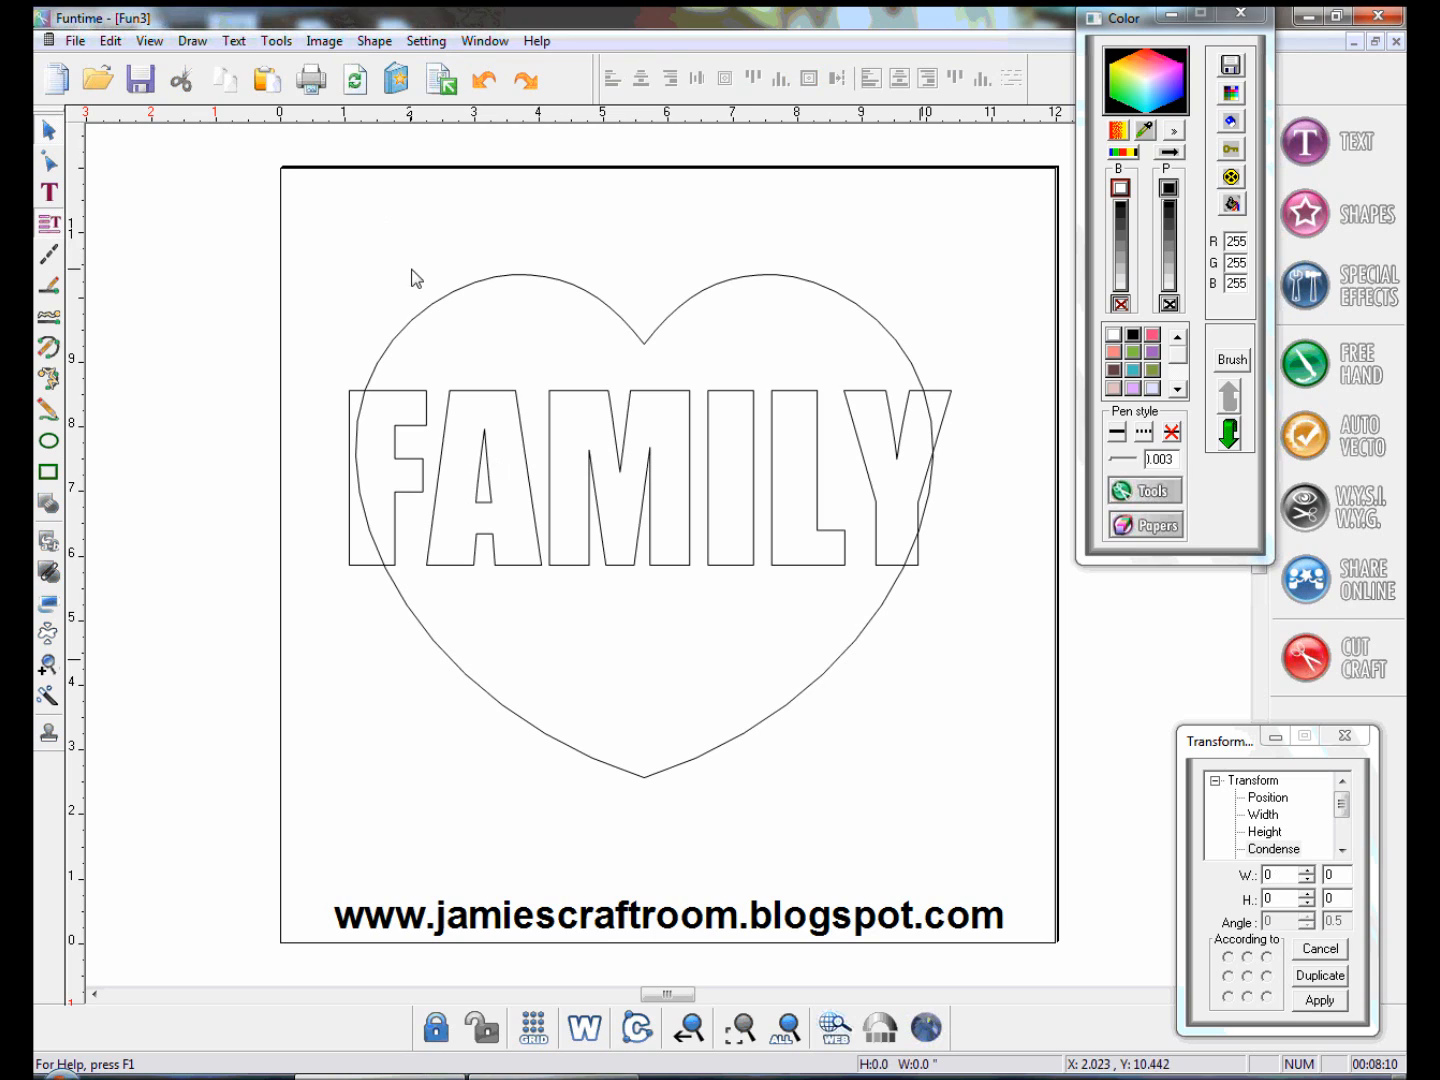
# Group the letter A's outline with its inner triangle
pyautogui.moveTo(453, 522); pyautogui.dragTo(556, 628)
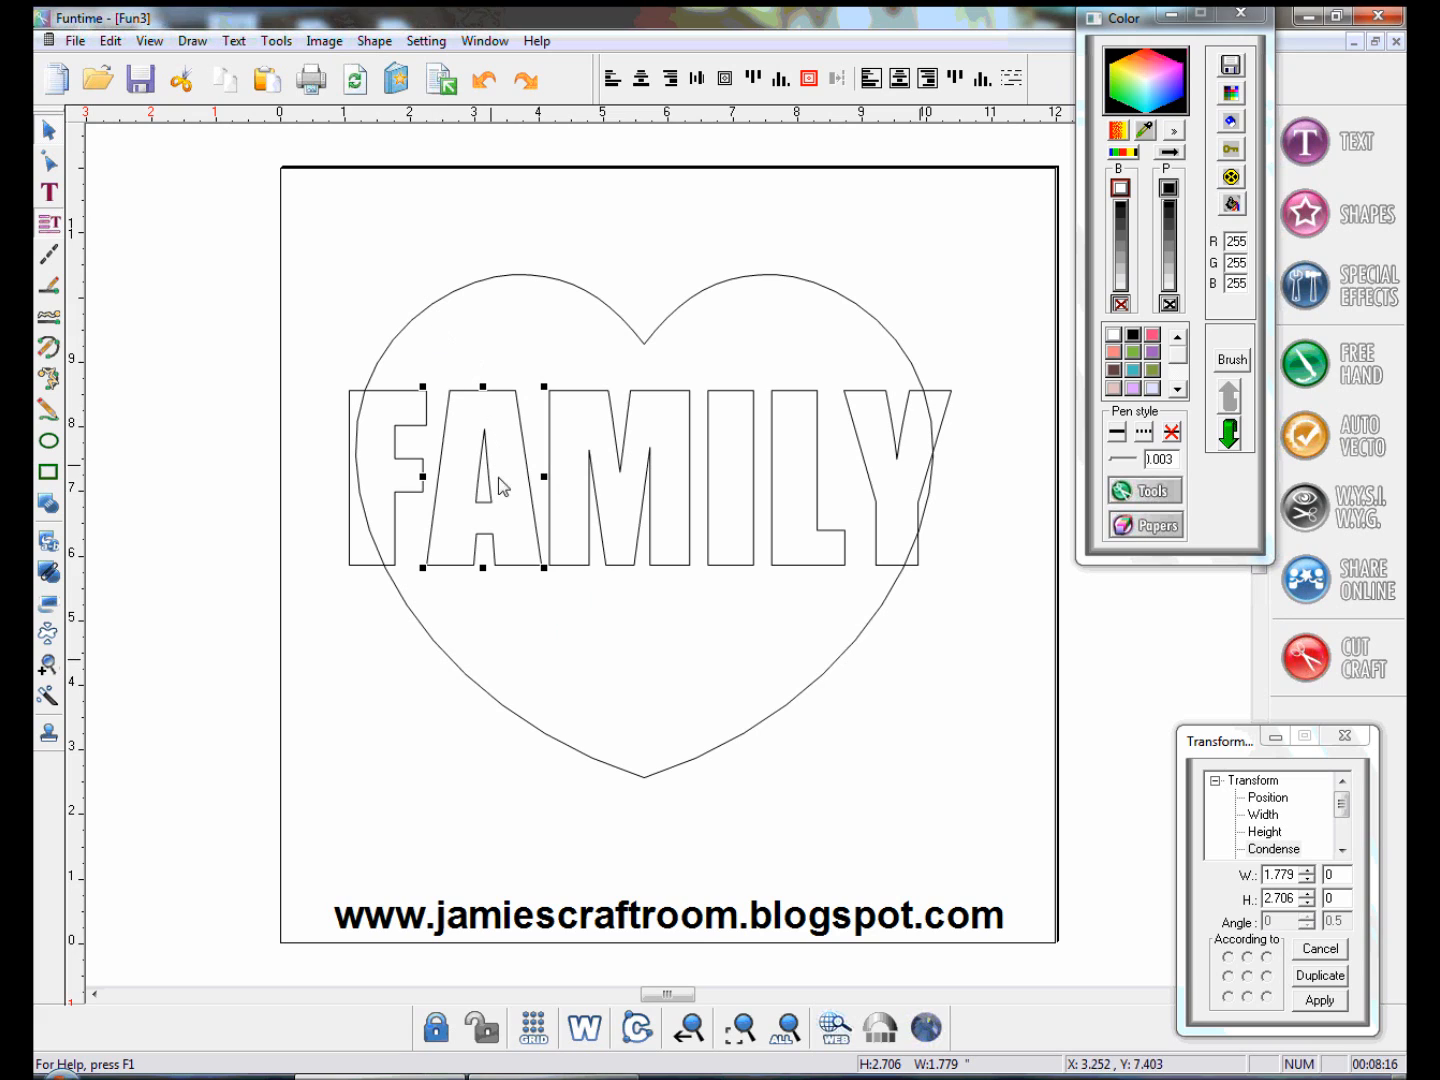
pyautogui.click(374, 41)
pyautogui.moveTo(427, 40)
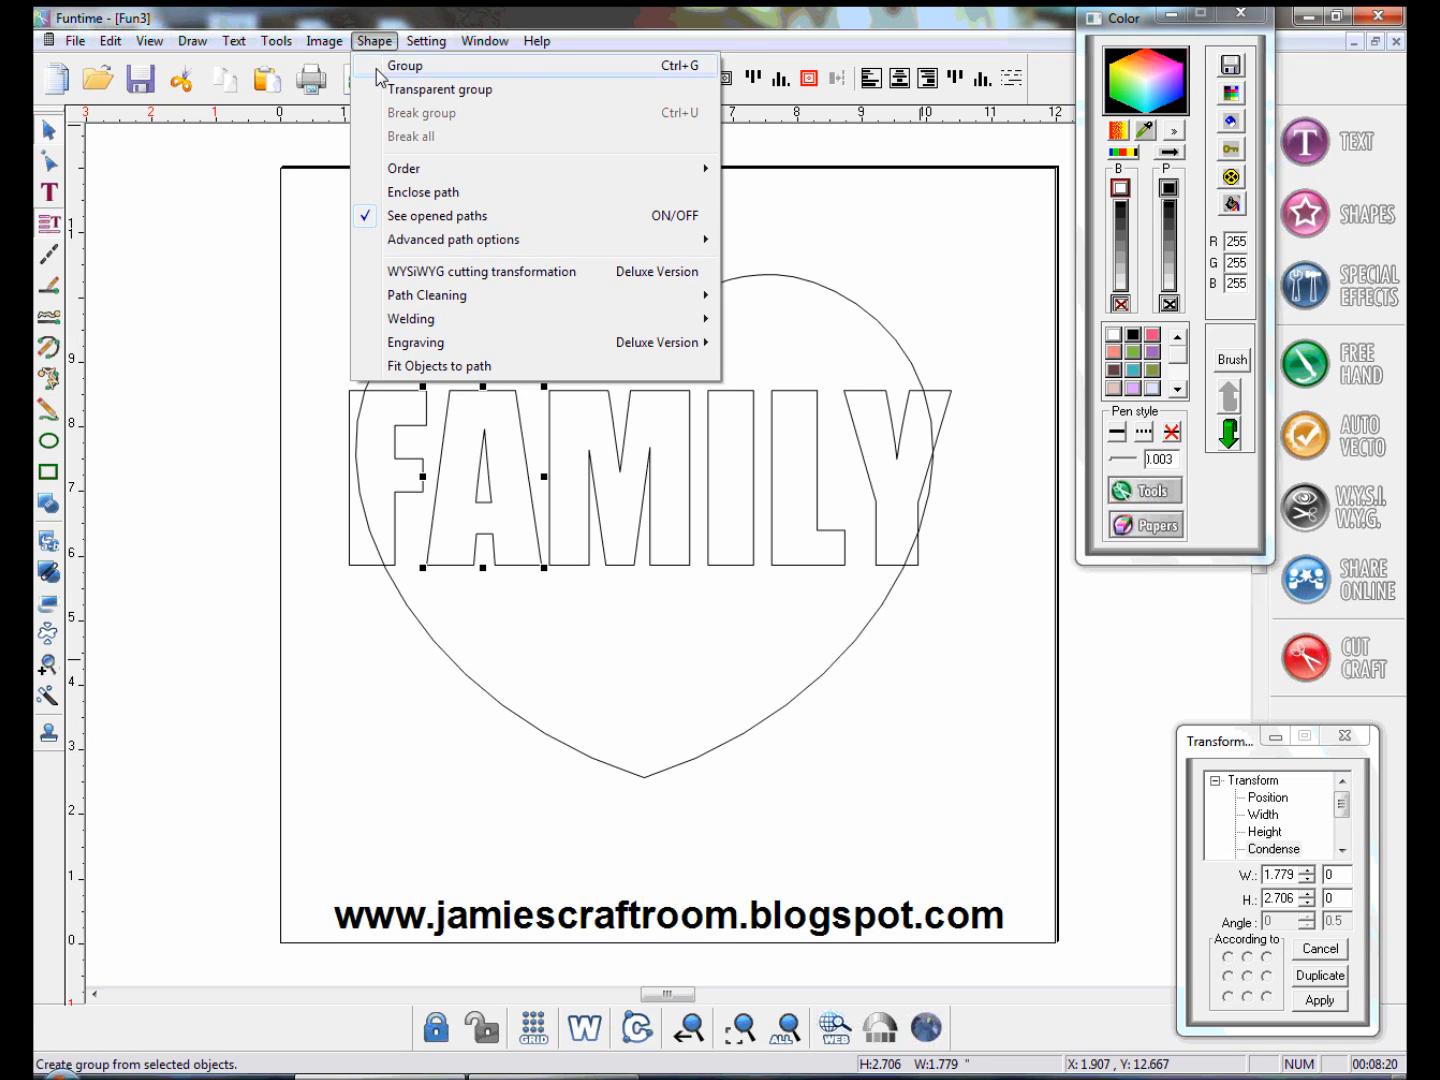
pyautogui.click(376, 67)
# Test the grouped A by moving it upward as one piece and undo the move
pyautogui.click(496, 363)
pyautogui.click(512, 400)
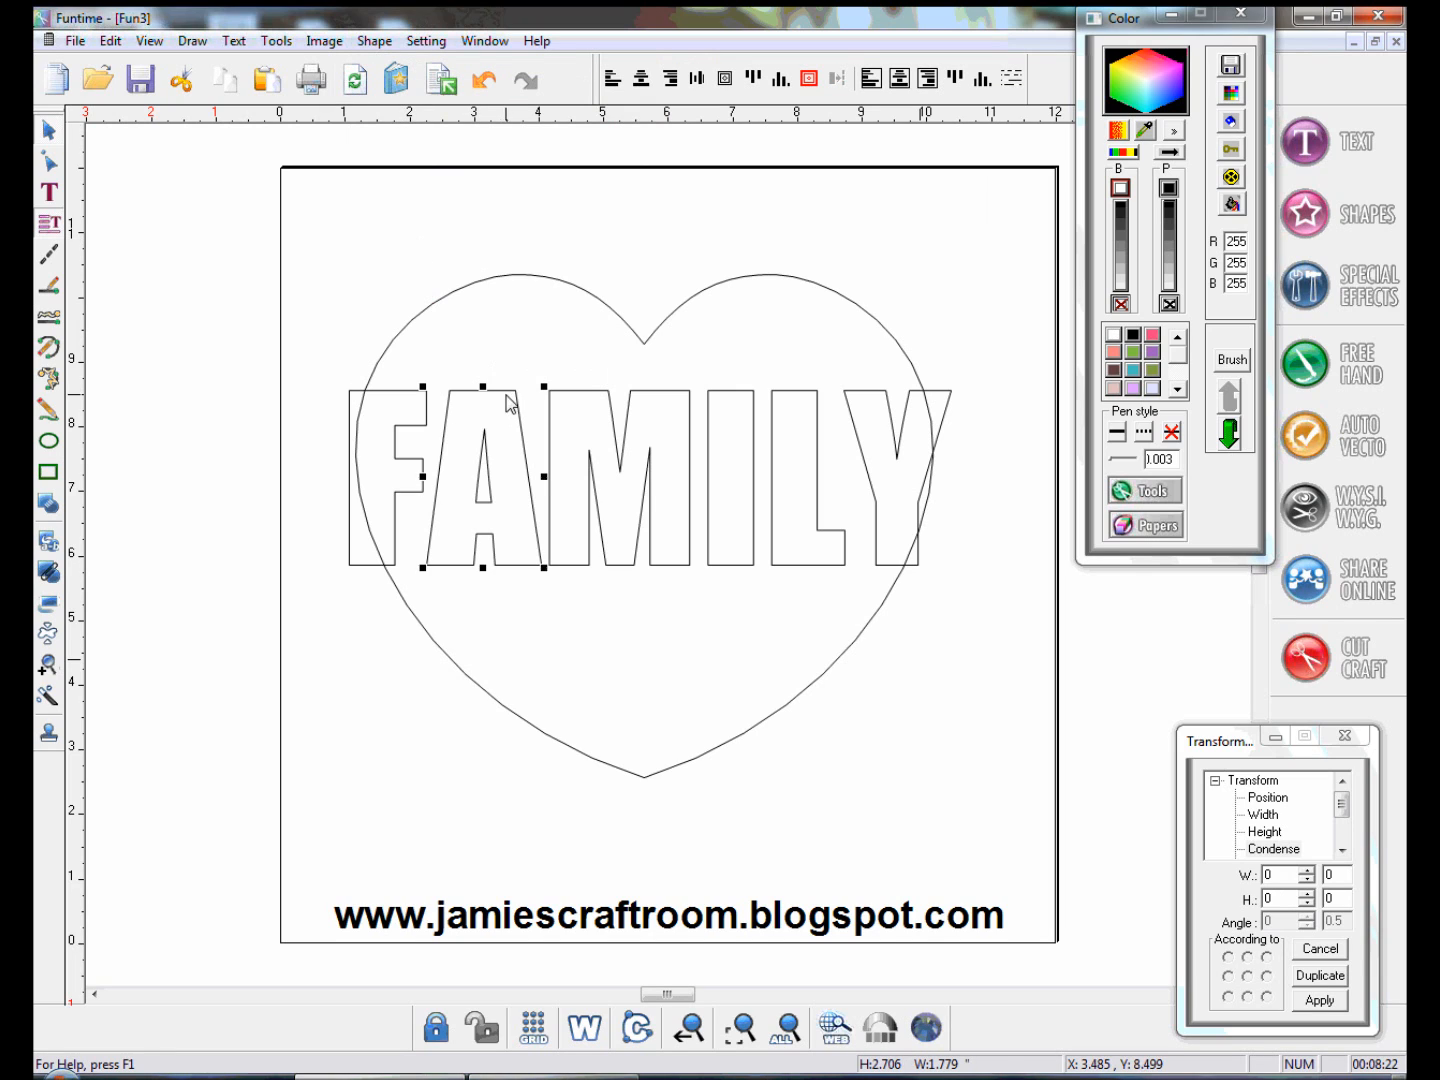
pyautogui.moveTo(514, 399); pyautogui.dragTo(580, 352)
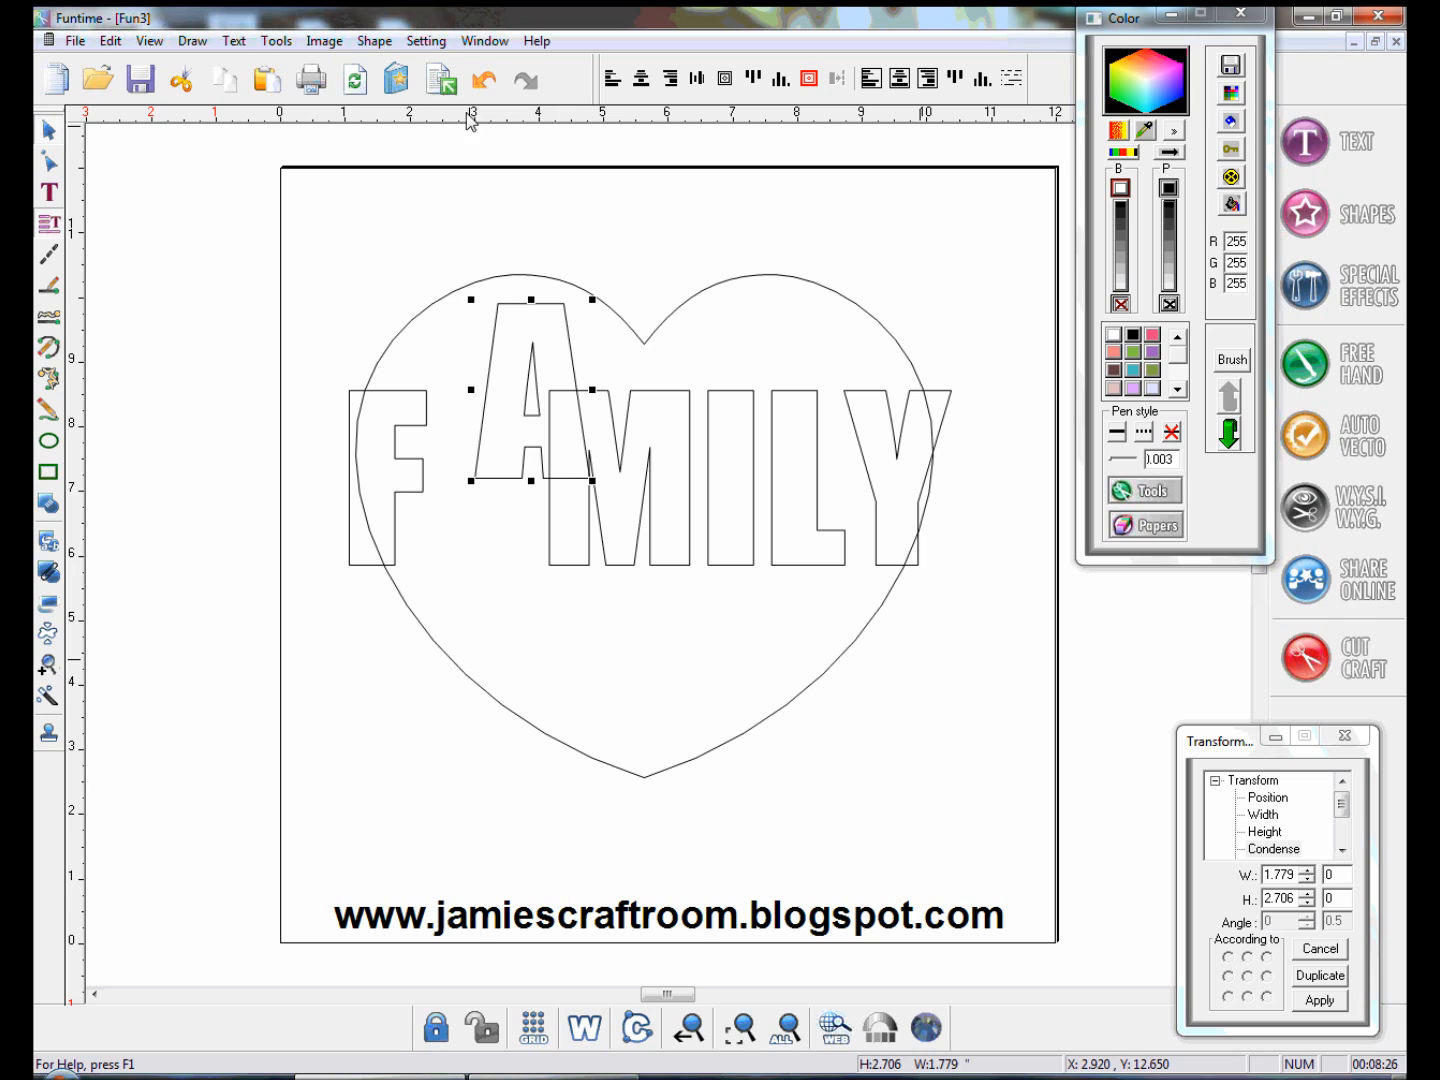
pyautogui.click(484, 83)
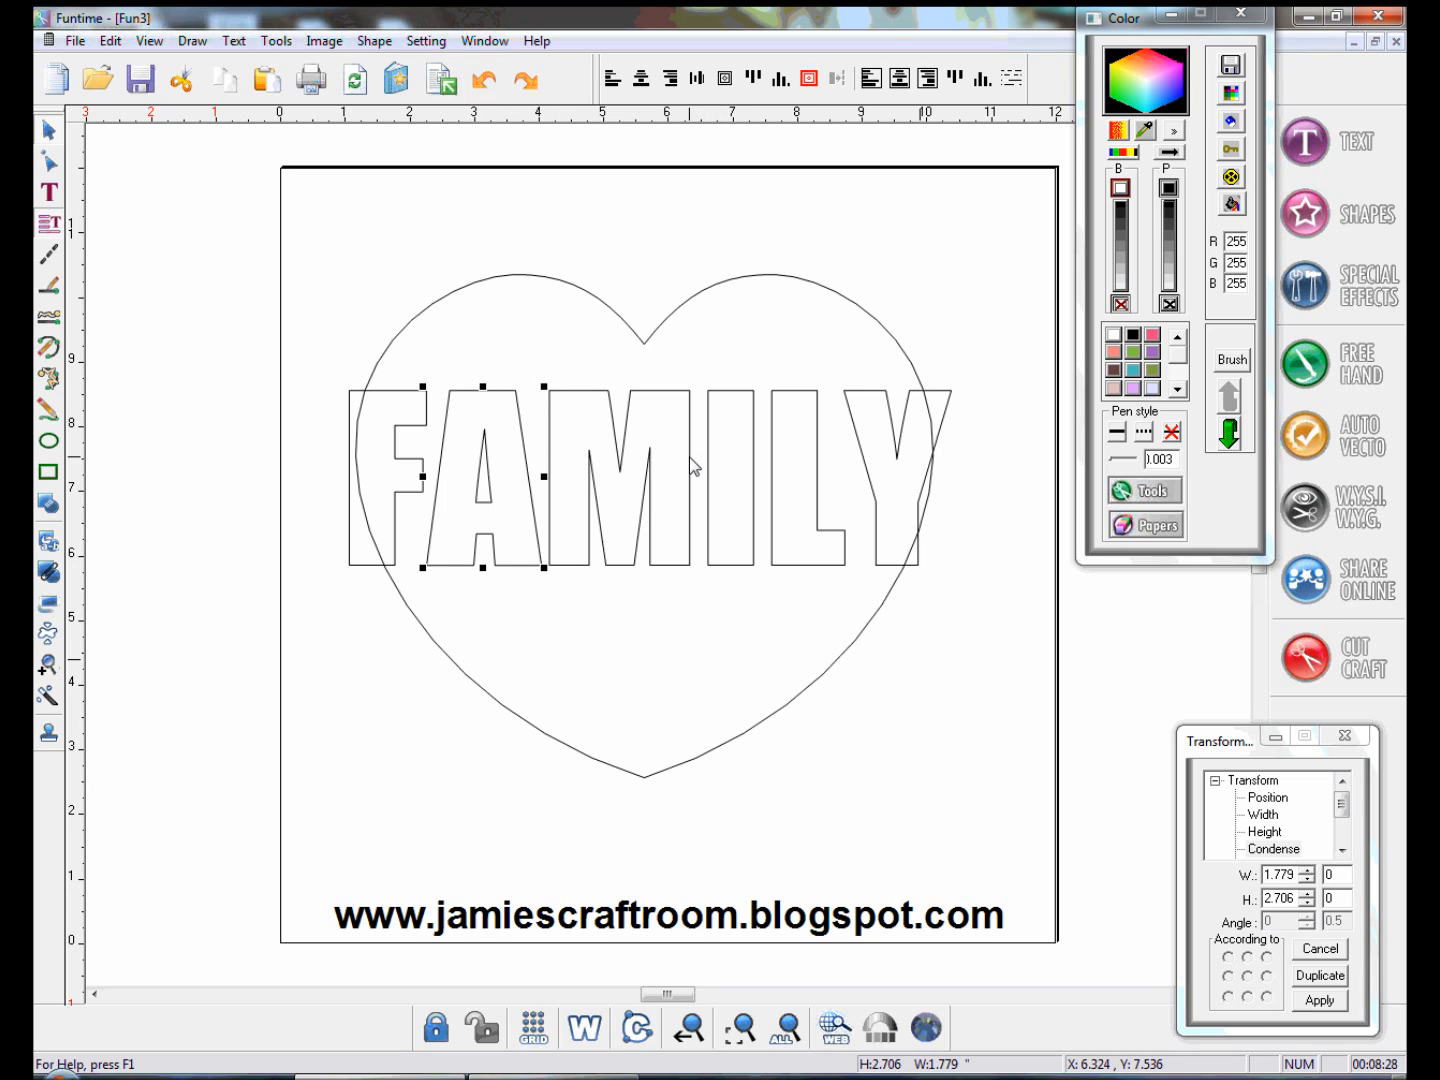
# Move the M to the heart's cleft and stretch it down to the heart's point, about 2.37 in wide by 7.04 in high
pyautogui.click(598, 507)
pyautogui.moveTo(620, 516); pyautogui.dragTo(646, 453)
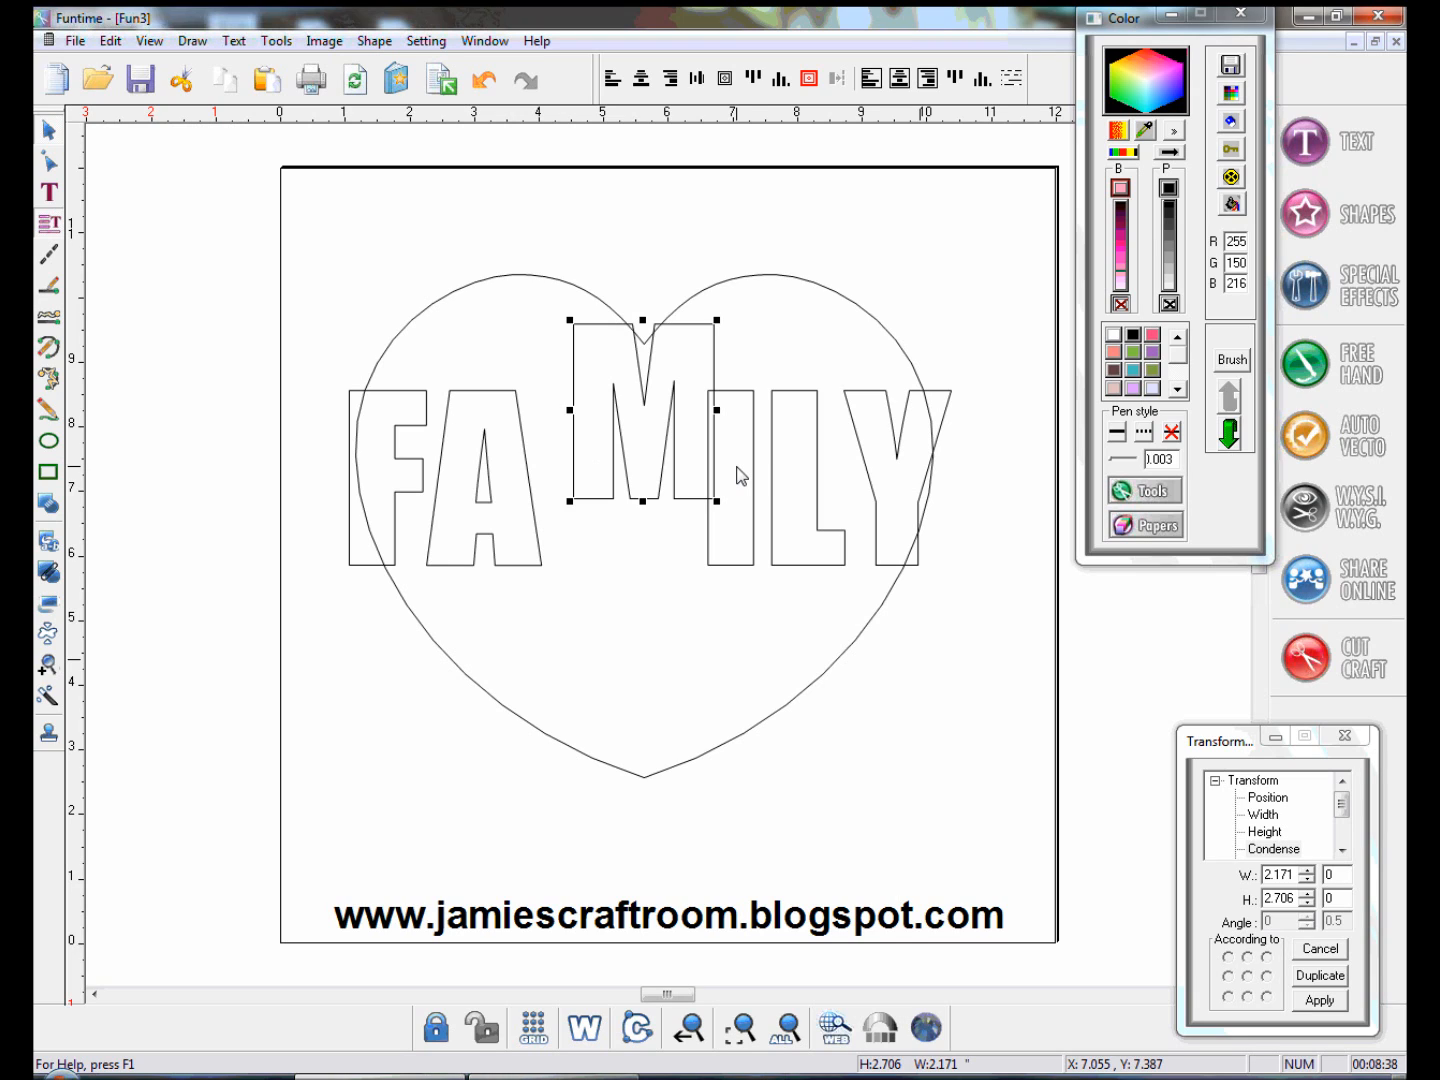
pyautogui.moveTo(642, 501); pyautogui.dragTo(642, 780)
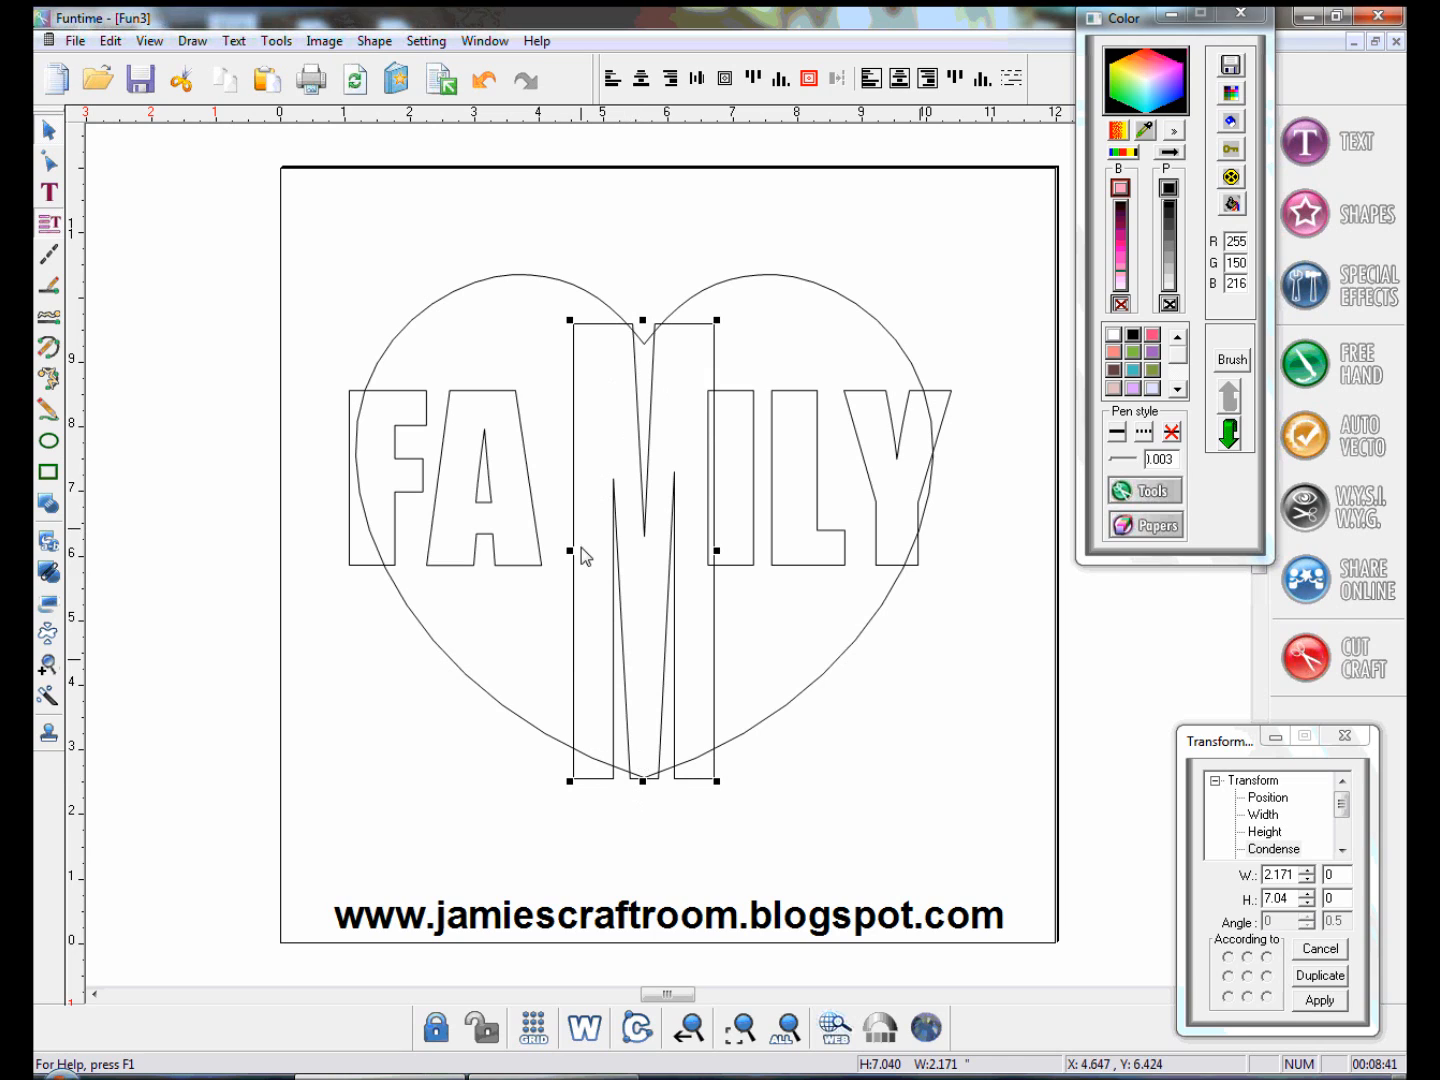
pyautogui.moveTo(570, 553); pyautogui.dragTo(563, 553)
pyautogui.moveTo(717, 551); pyautogui.dragTo(721, 560)
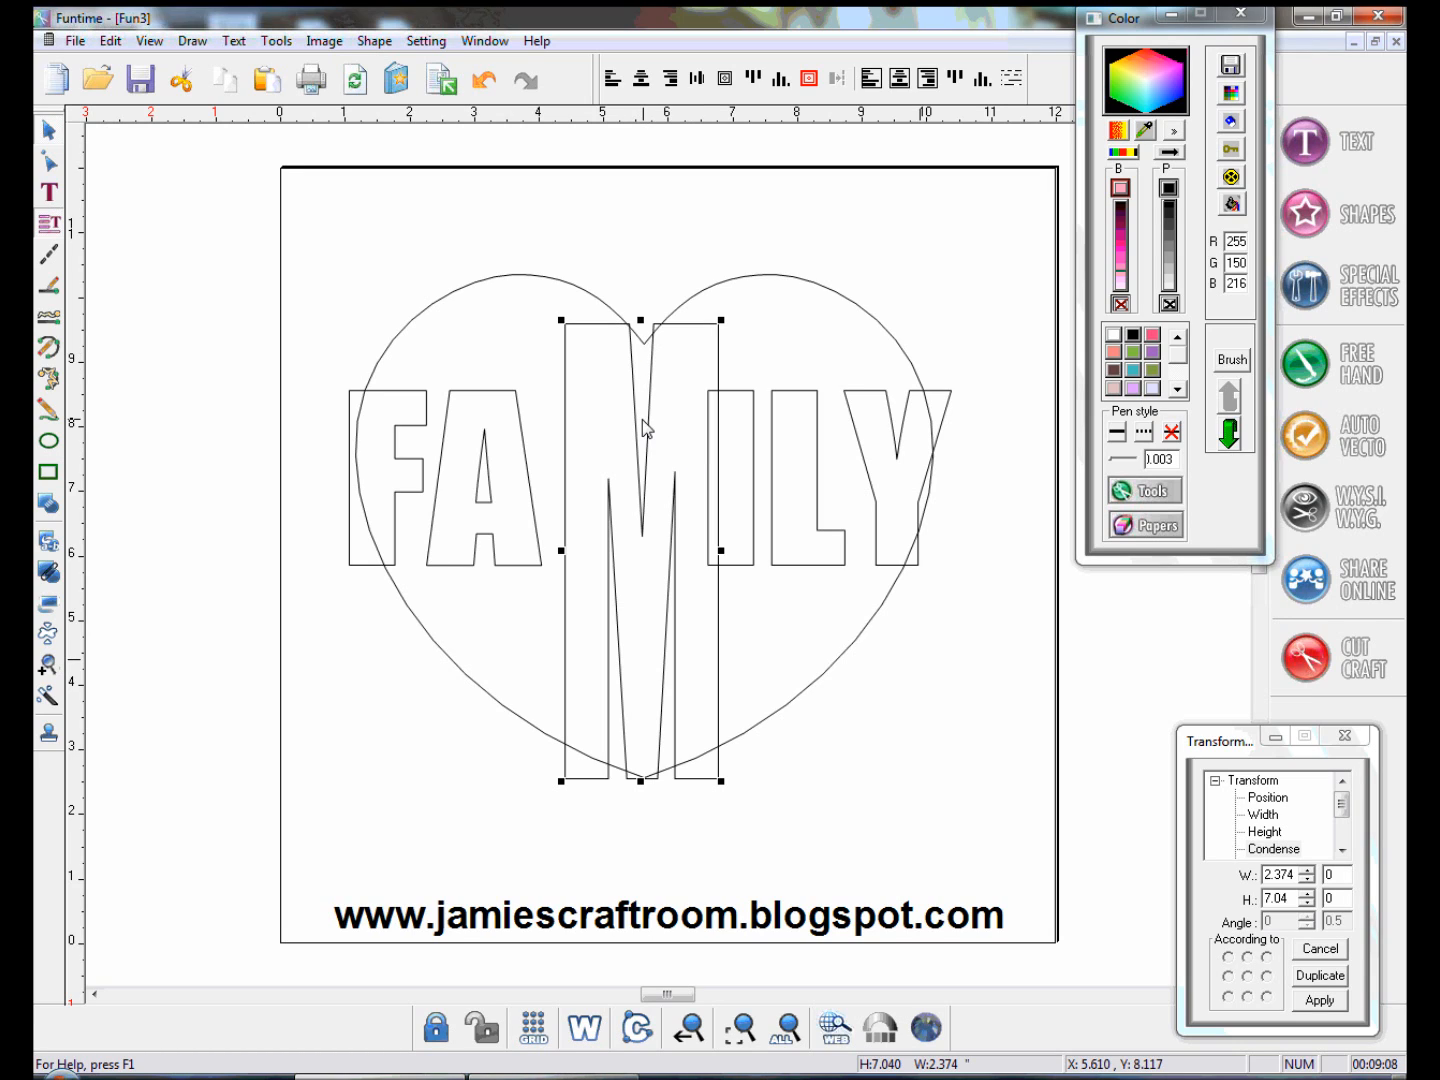
# Centre the M on the heart and stretch its bottom just past the heart's point, to about 7.49 in high
pyautogui.click(797, 282)
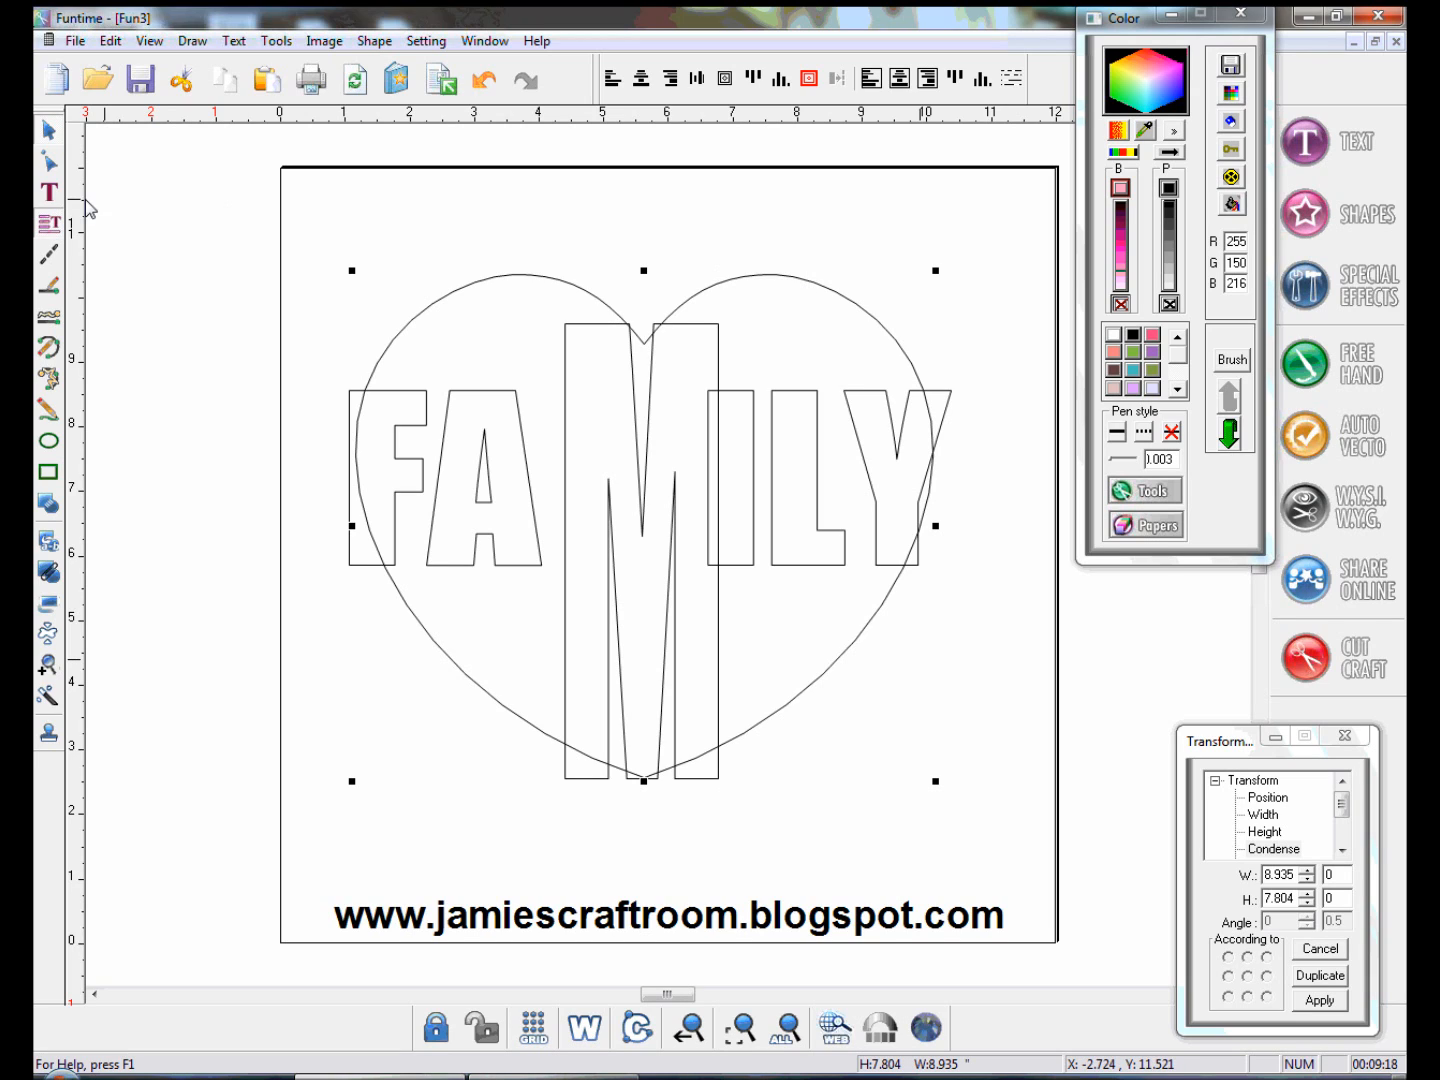
pyautogui.click(52, 230)
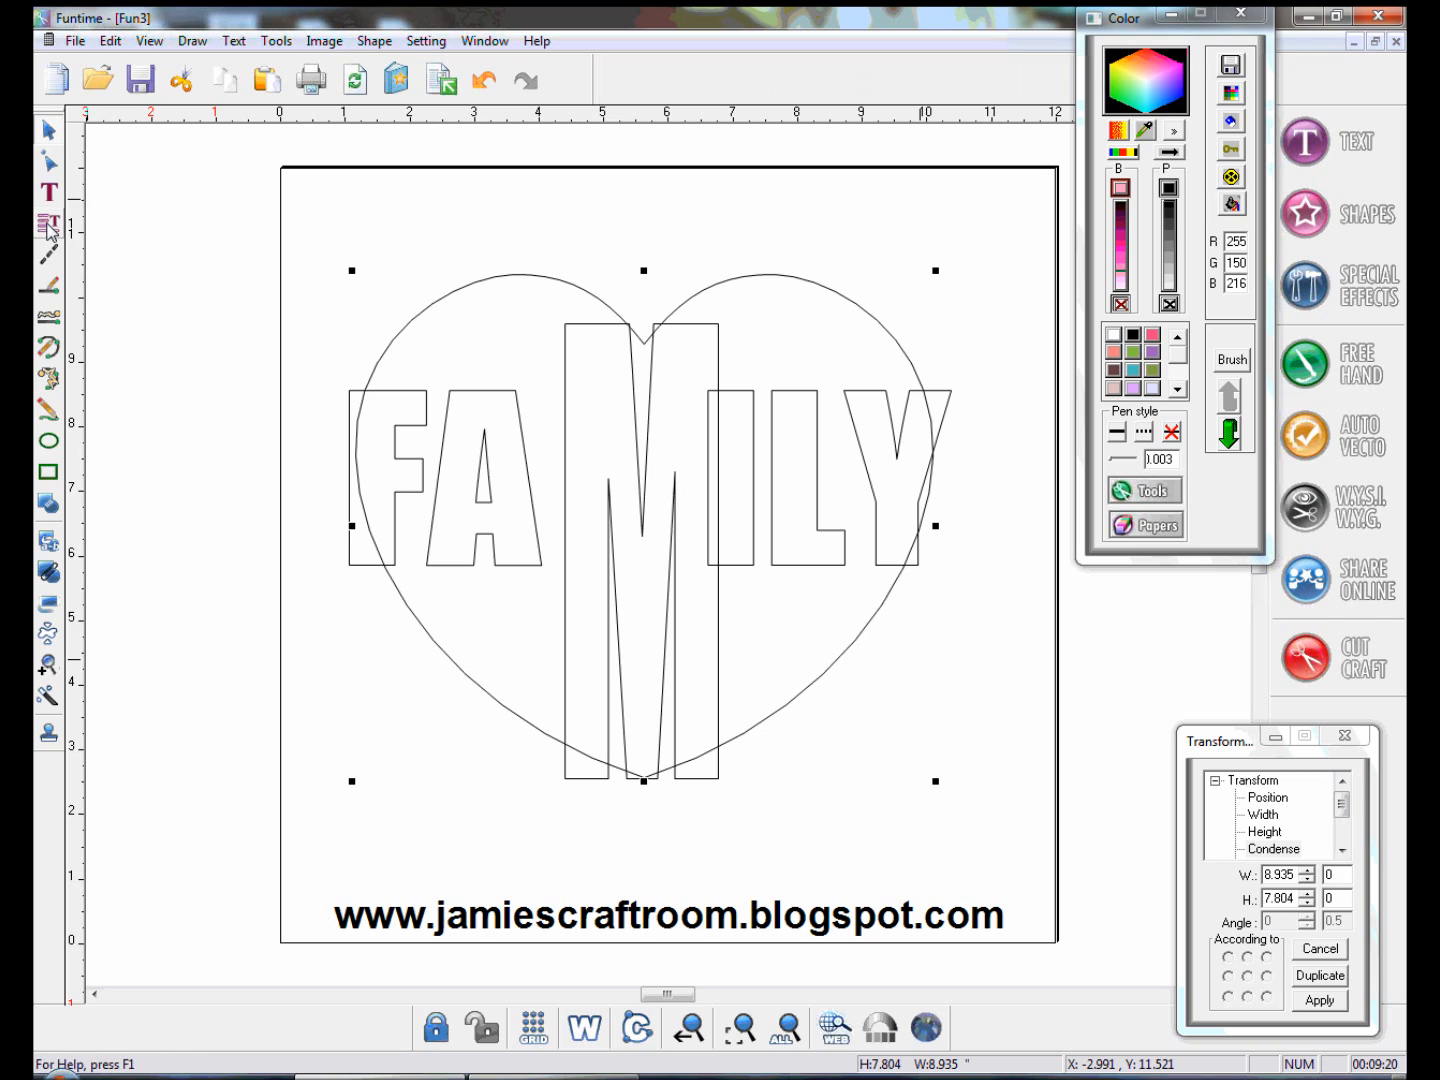
pyautogui.click(52, 230)
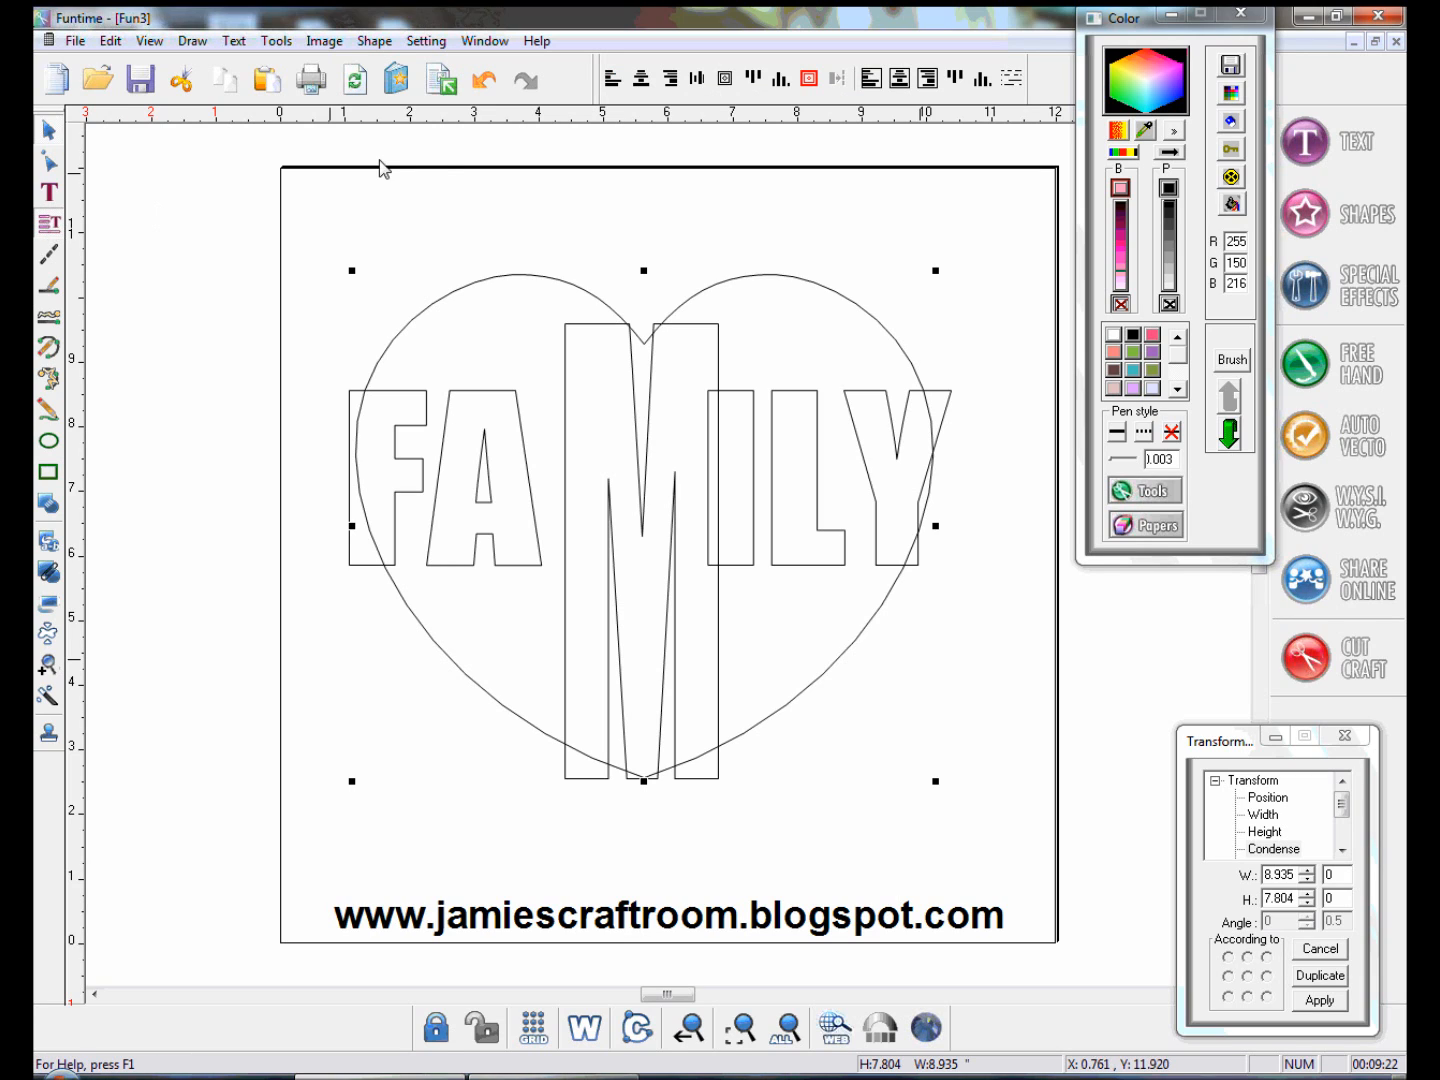
pyautogui.click(726, 79)
pyautogui.click(677, 670)
pyautogui.click(667, 722)
pyautogui.moveTo(644, 761); pyautogui.dragTo(645, 786)
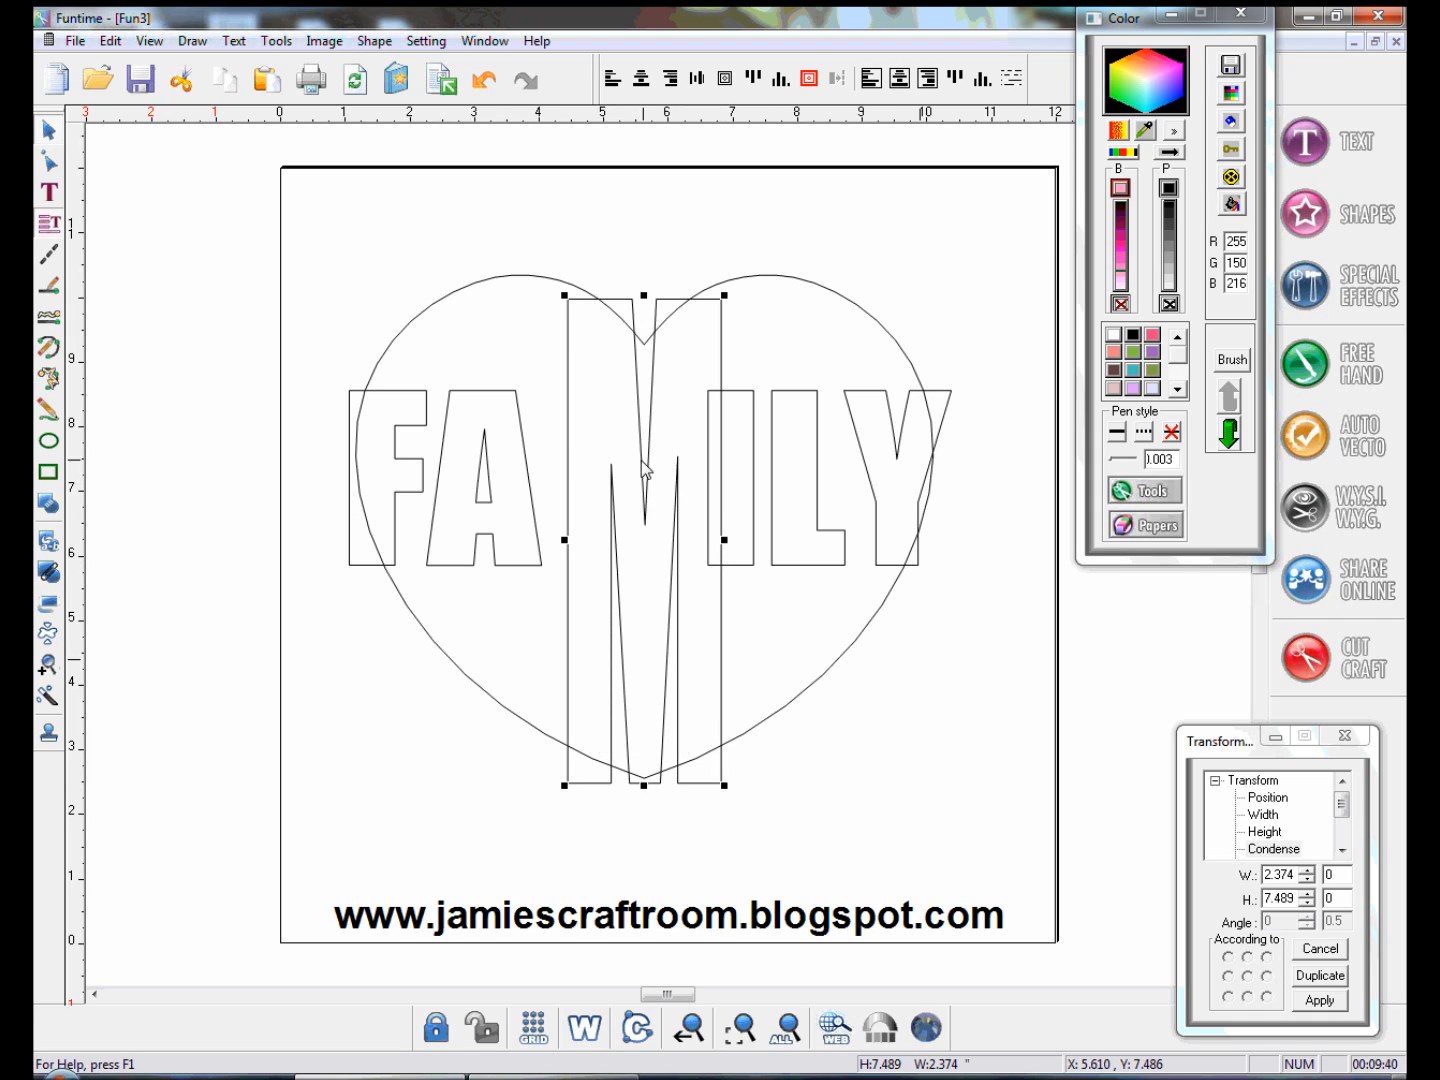
# Stretch the A from the heart's upper curve down past its lower edge, about 6.66 in high, and place it close beside the M
pyautogui.click(479, 489)
pyautogui.moveTo(479, 488); pyautogui.dragTo(487, 378)
pyautogui.moveTo(490, 456); pyautogui.dragTo(491, 709)
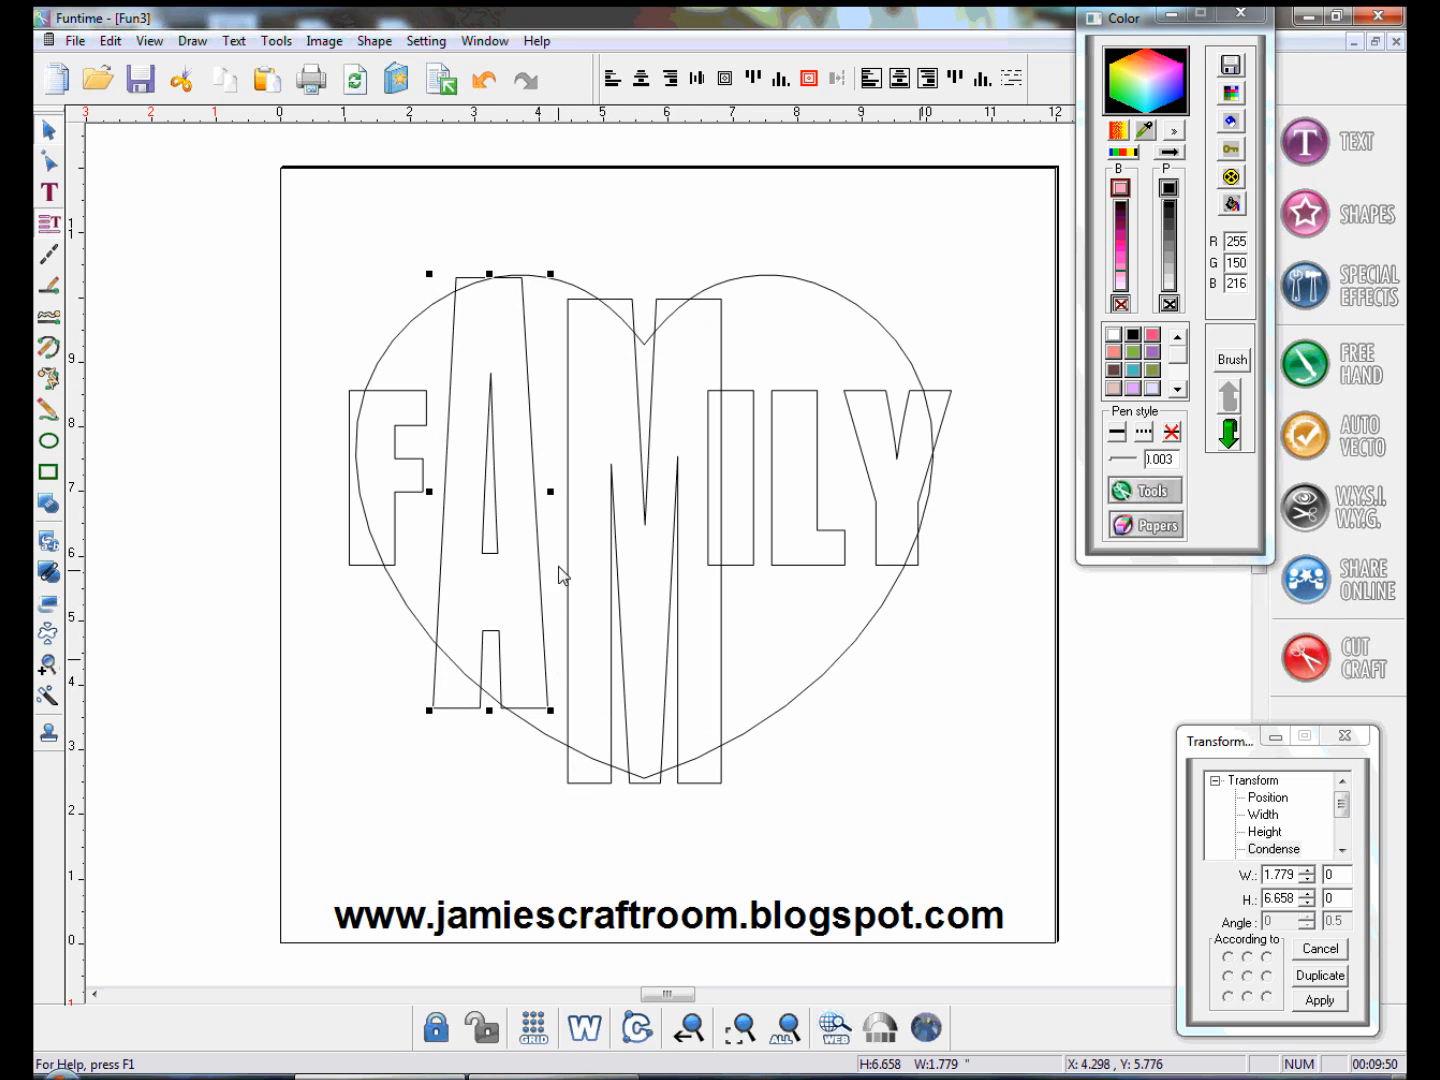
pyautogui.moveTo(520, 497); pyautogui.dragTo(531, 497)
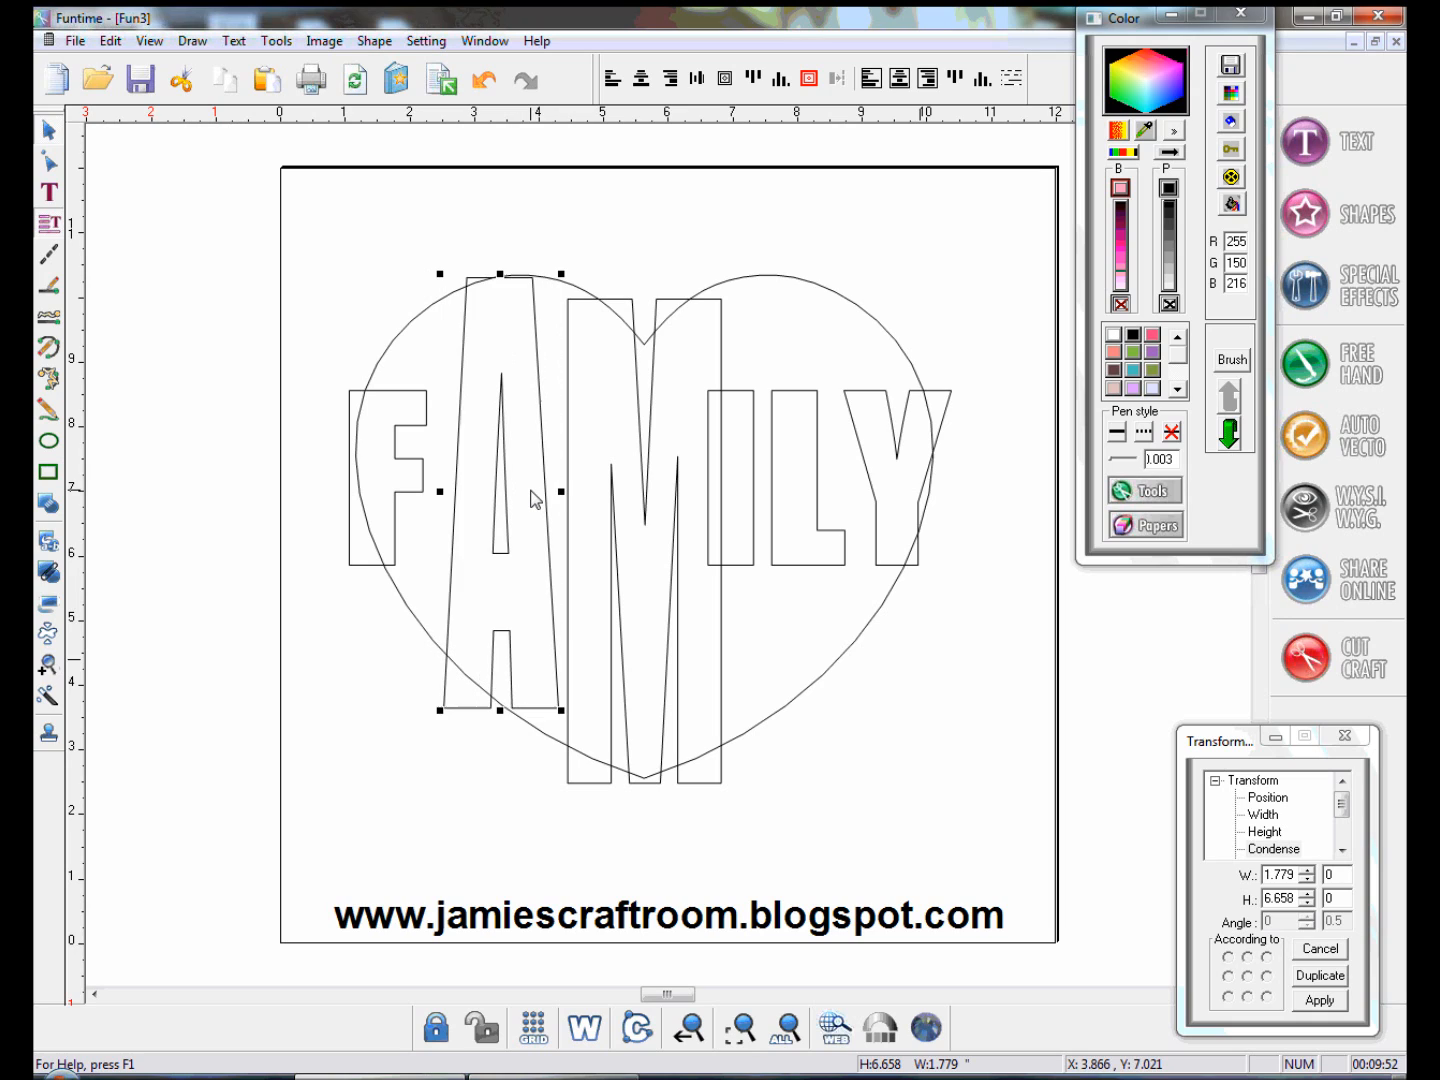
# Move the F up against the A and enlarge it to about 1.48 in wide by 4.47 in high, covering the heart's left side
pyautogui.click(397, 471)
pyautogui.moveTo(375, 450); pyautogui.dragTo(394, 330)
pyautogui.moveTo(398, 565); pyautogui.dragTo(396, 583)
pyautogui.moveTo(437, 459); pyautogui.dragTo(460, 464)
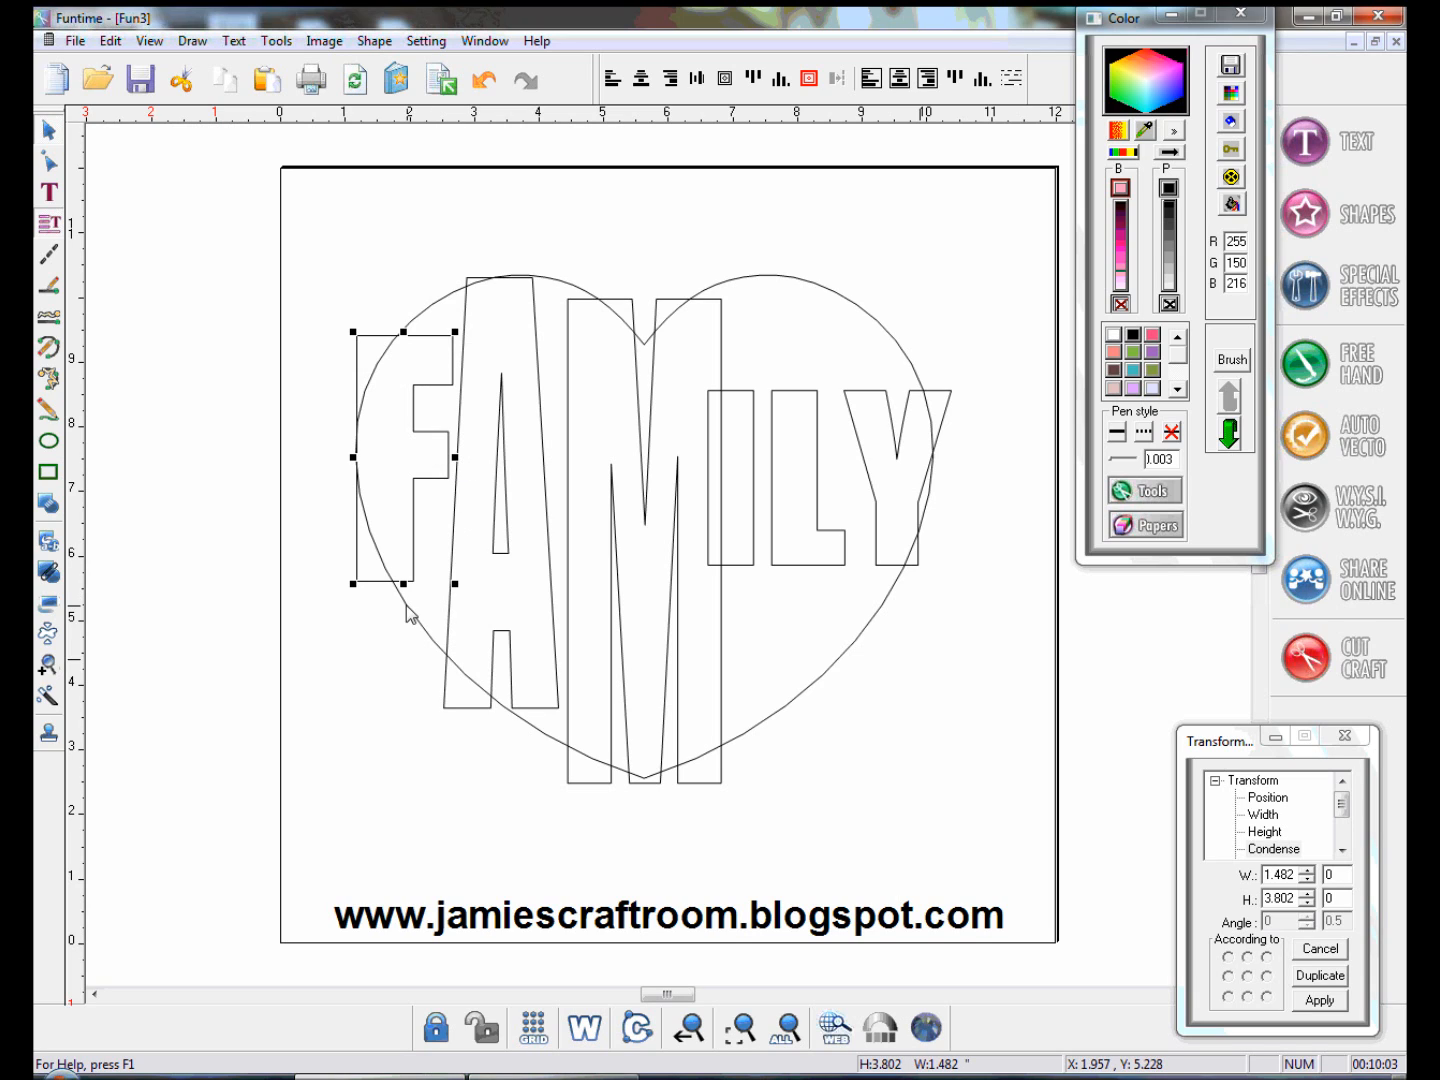
pyautogui.moveTo(403, 584); pyautogui.dragTo(409, 618)
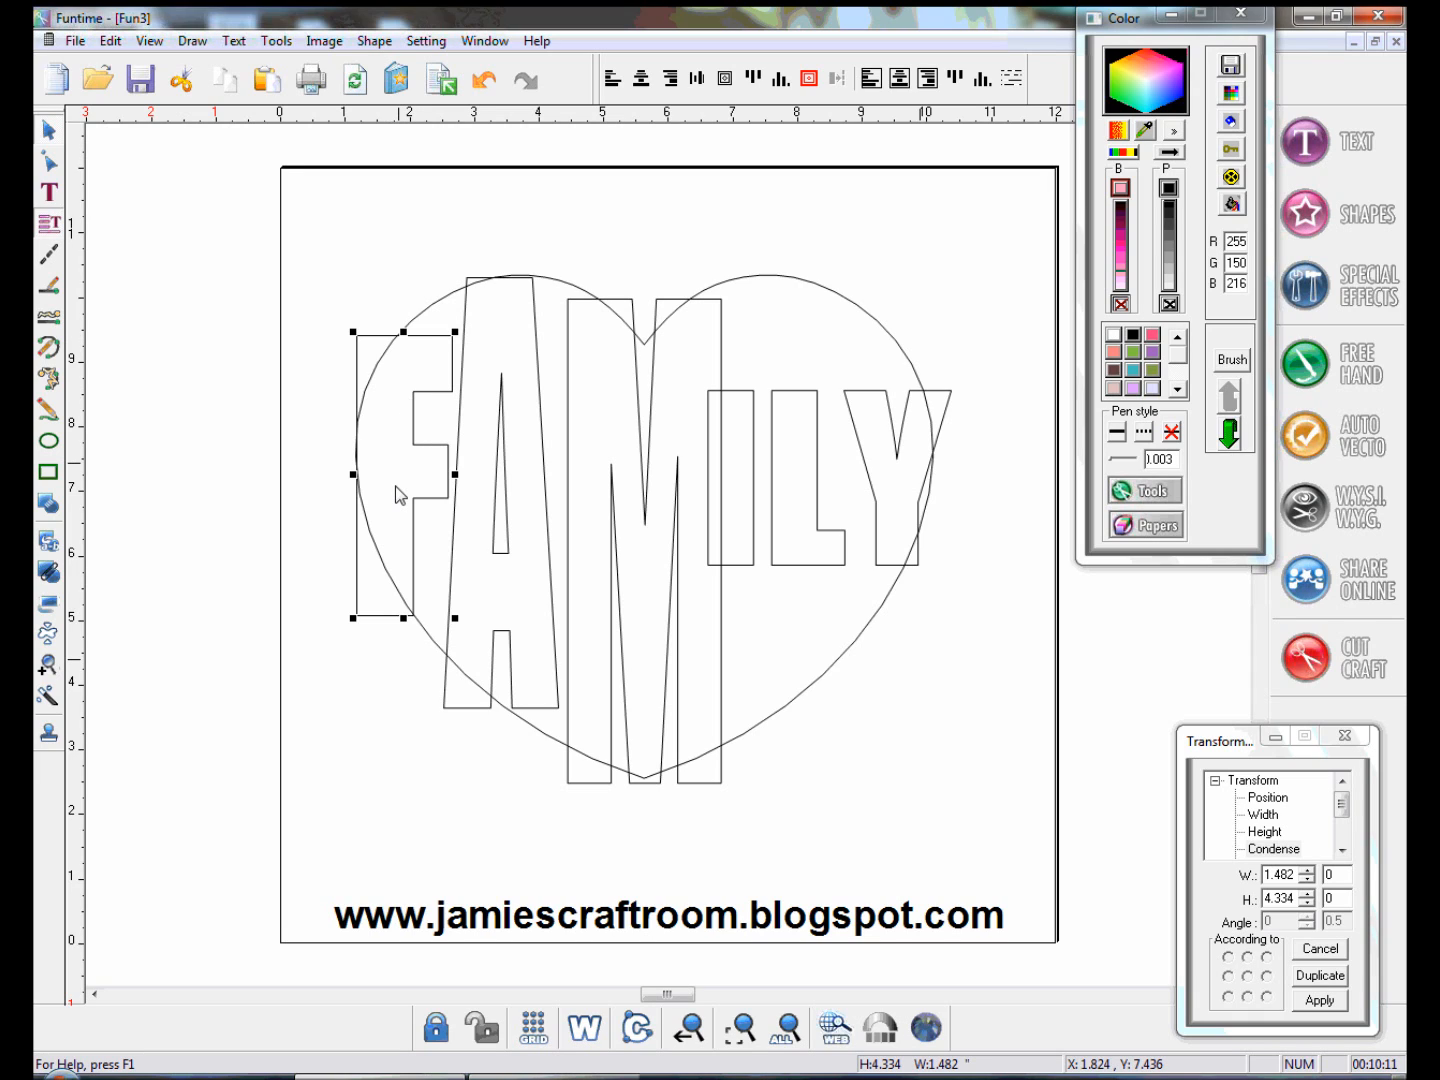
pyautogui.moveTo(404, 620); pyautogui.dragTo(404, 630)
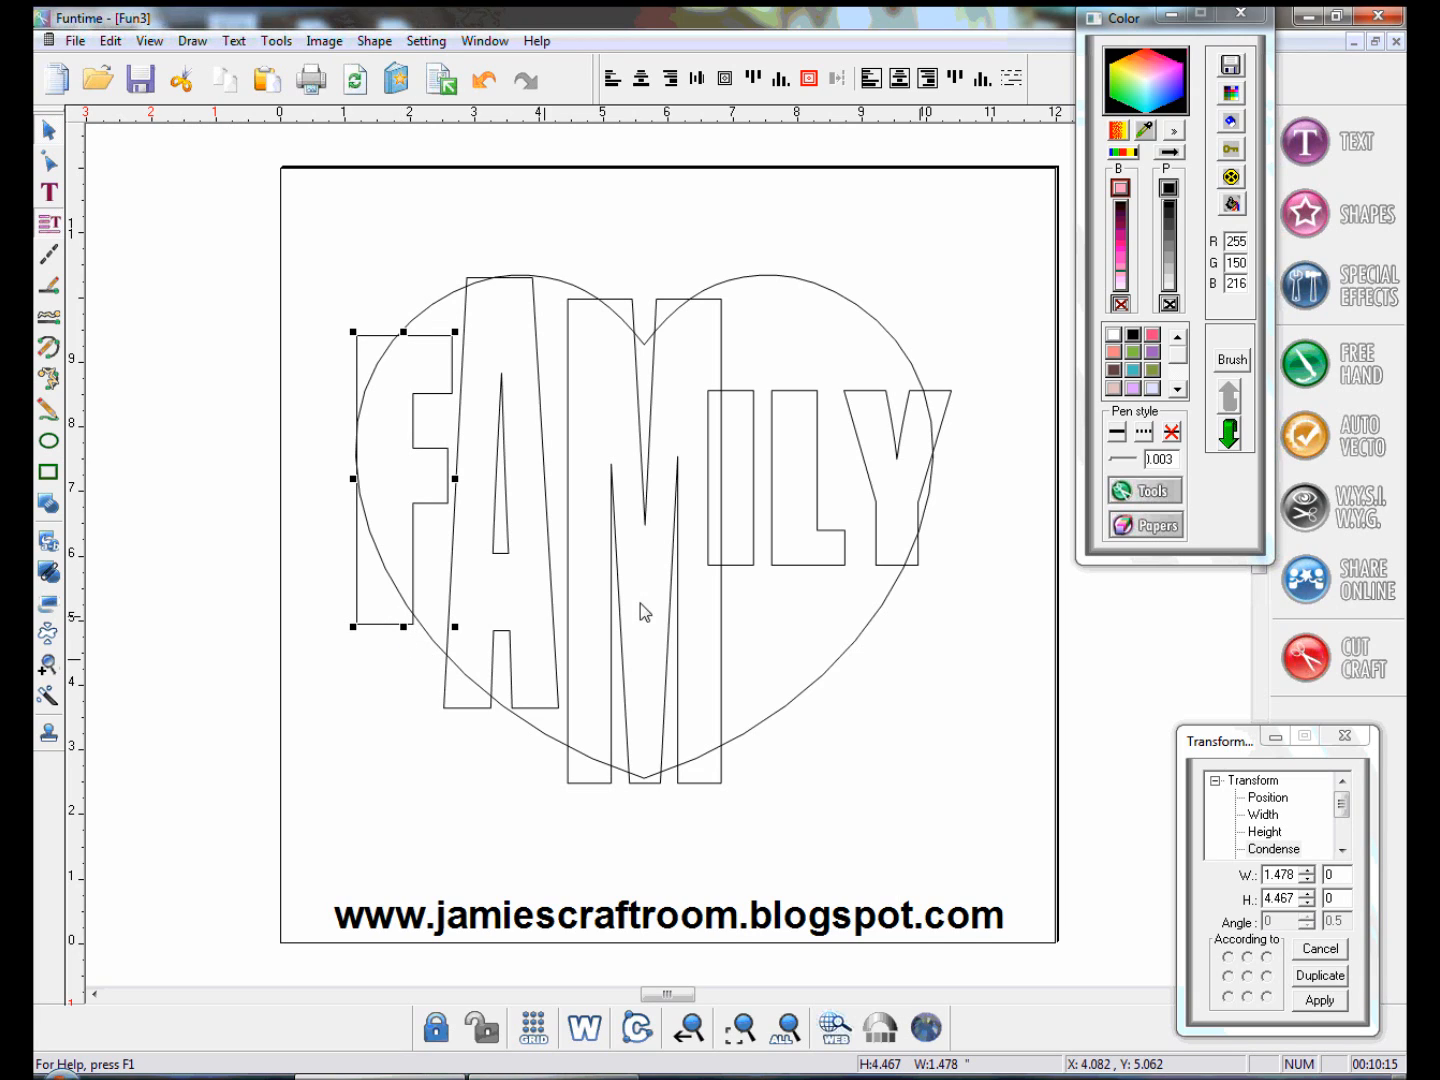
# Move the I clear of the M and stretch it past the heart's upper and lower edges, about 7.44 in high
pyautogui.moveTo(746, 494); pyautogui.dragTo(769, 490)
pyautogui.moveTo(755, 387); pyautogui.dragTo(760, 264)
pyautogui.moveTo(755, 570); pyautogui.dragTo(752, 752)
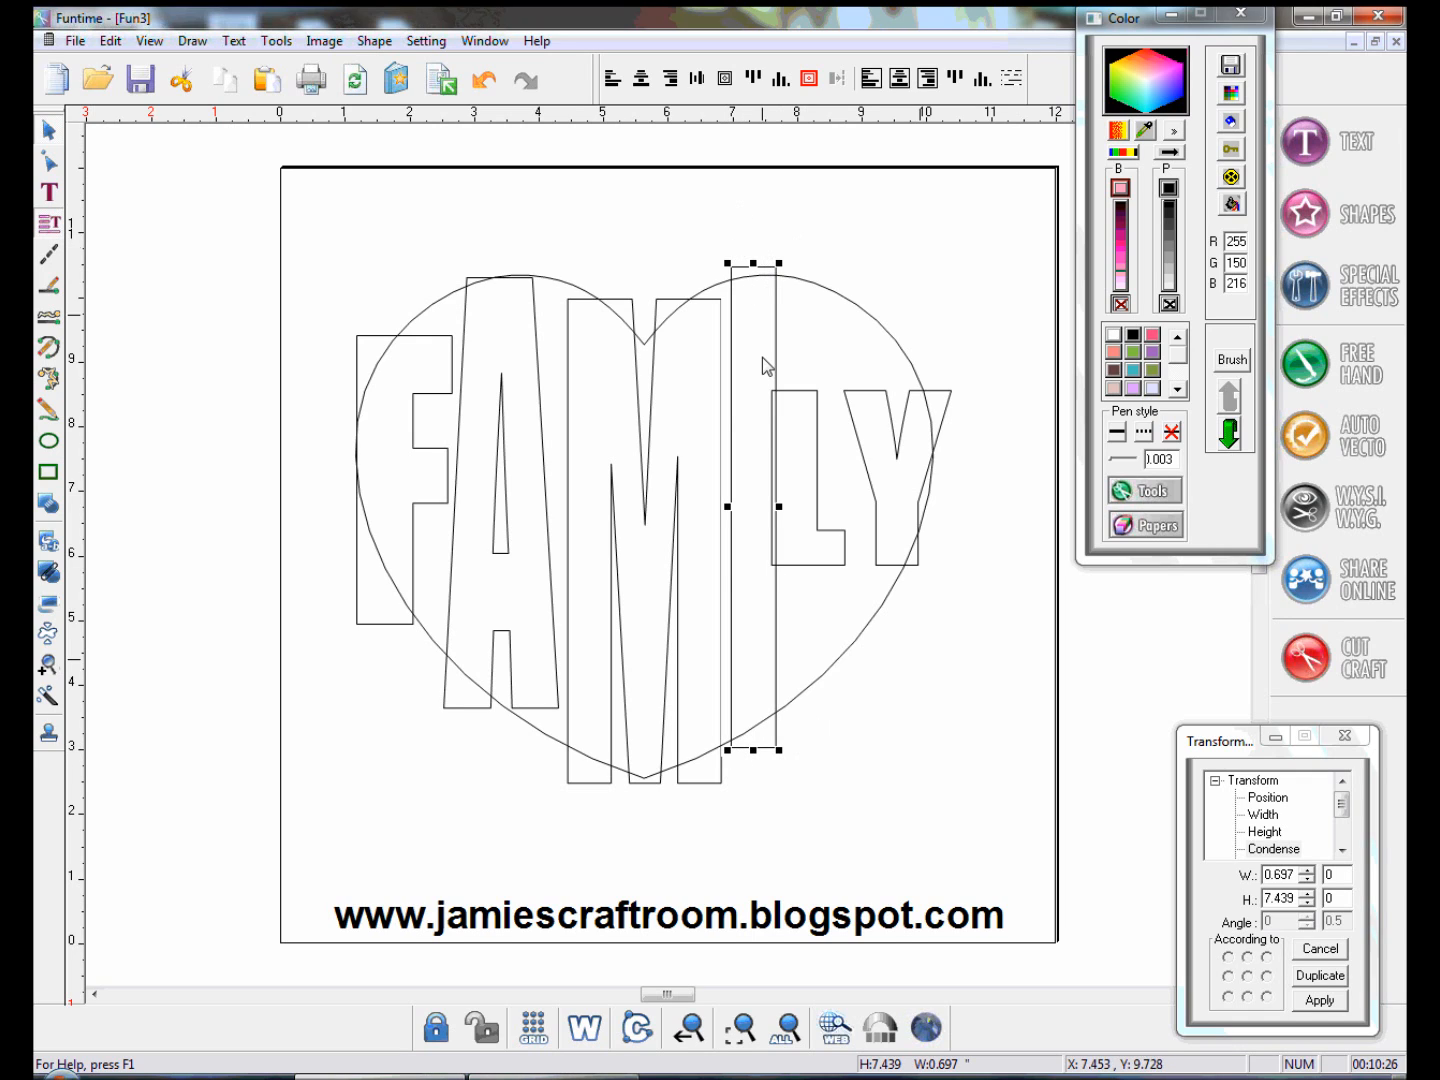
# Move the L beside the I and stretch it up and down over the heart outline, to about 5.94 in high
pyautogui.click(813, 528)
pyautogui.moveTo(805, 518); pyautogui.dragTo(820, 512)
pyautogui.moveTo(823, 387); pyautogui.dragTo(824, 270)
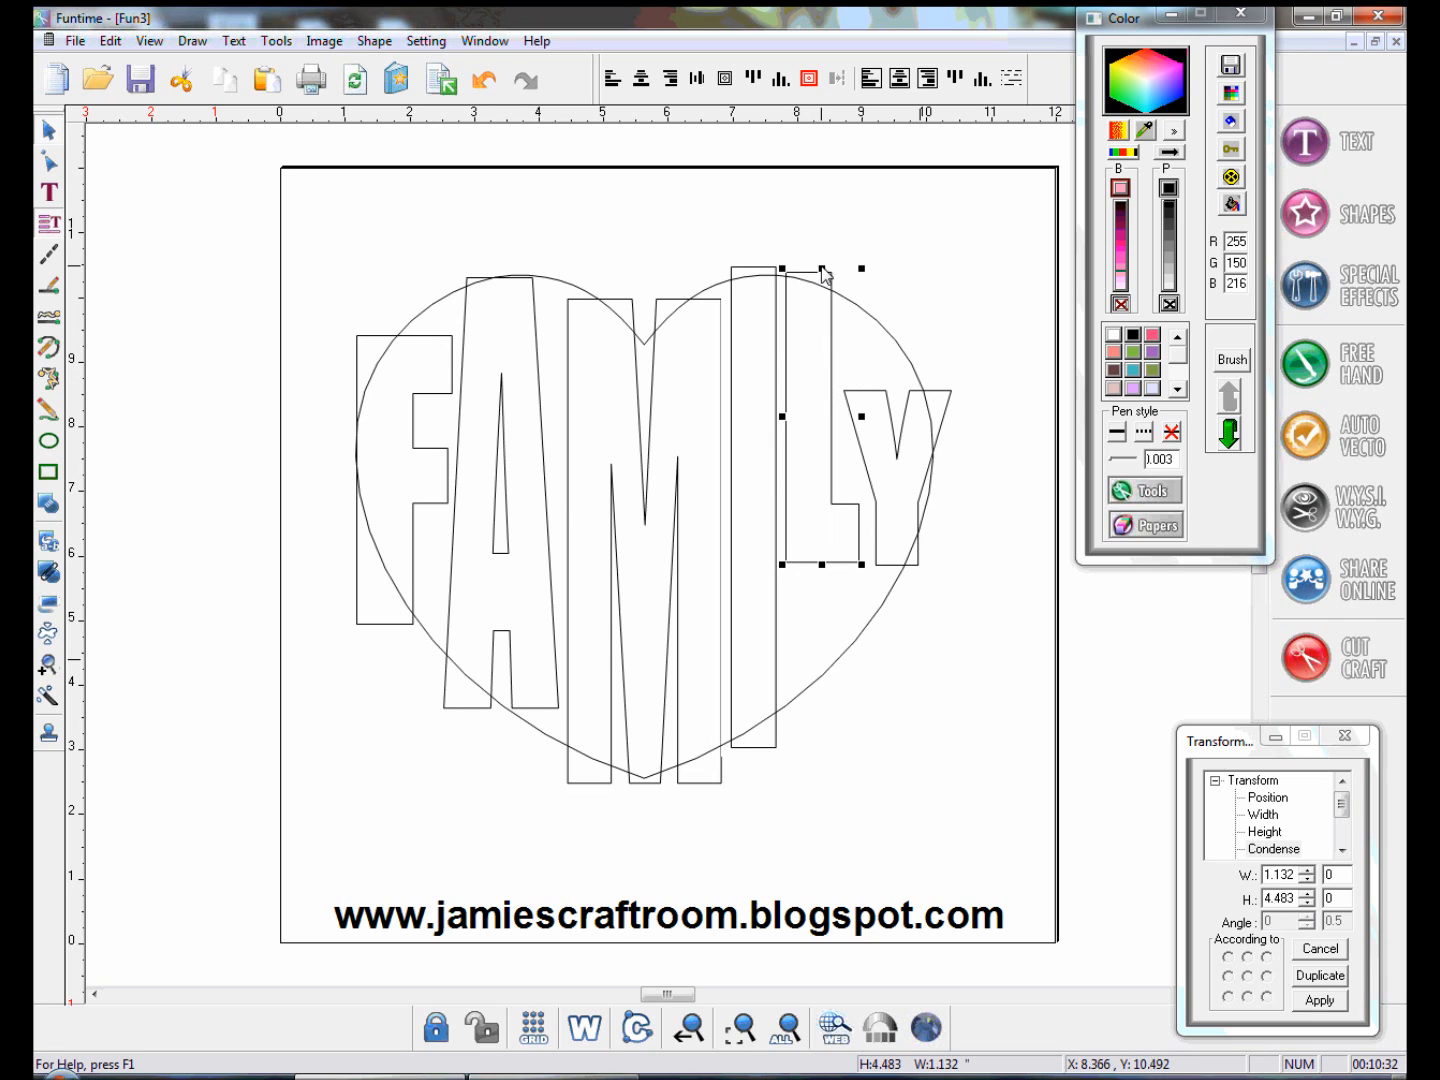
pyautogui.moveTo(823, 565); pyautogui.dragTo(829, 660)
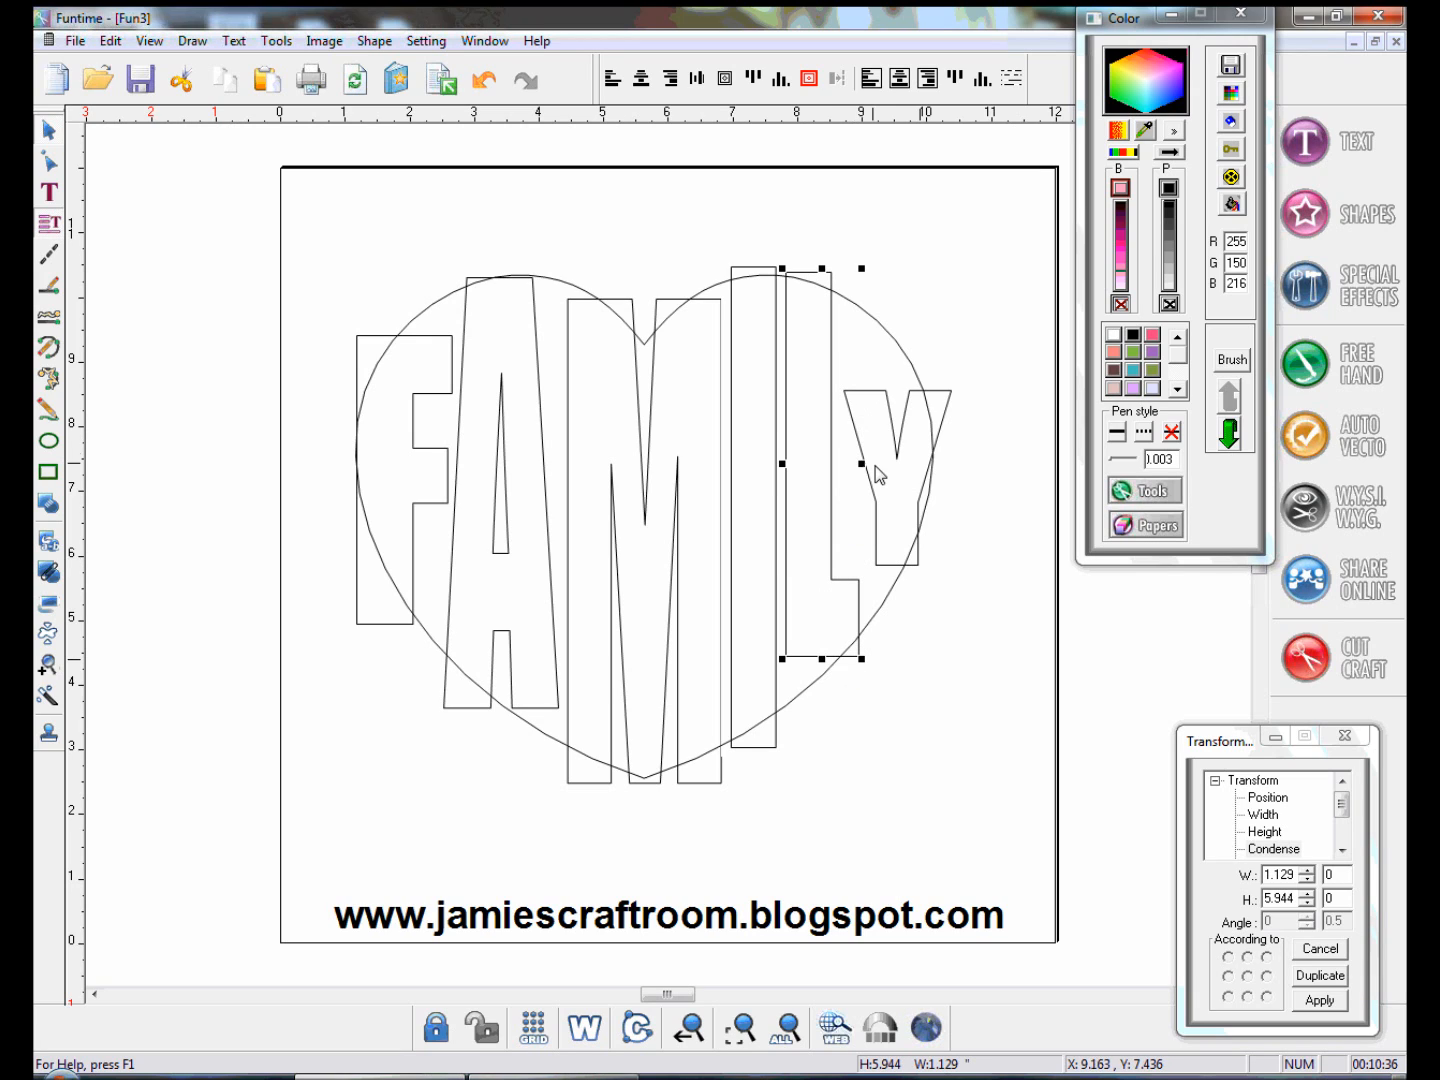
# Stretch the Y to about 3.5 in high and move it up and closer to the L, over the heart's right side
pyautogui.click(895, 423)
pyautogui.moveTo(896, 386); pyautogui.dragTo(897, 366)
pyautogui.moveTo(898, 571)
pyautogui.mouseDown()
pyautogui.moveTo(902, 620)
pyautogui.moveTo(900, 590)
pyautogui.mouseUp()
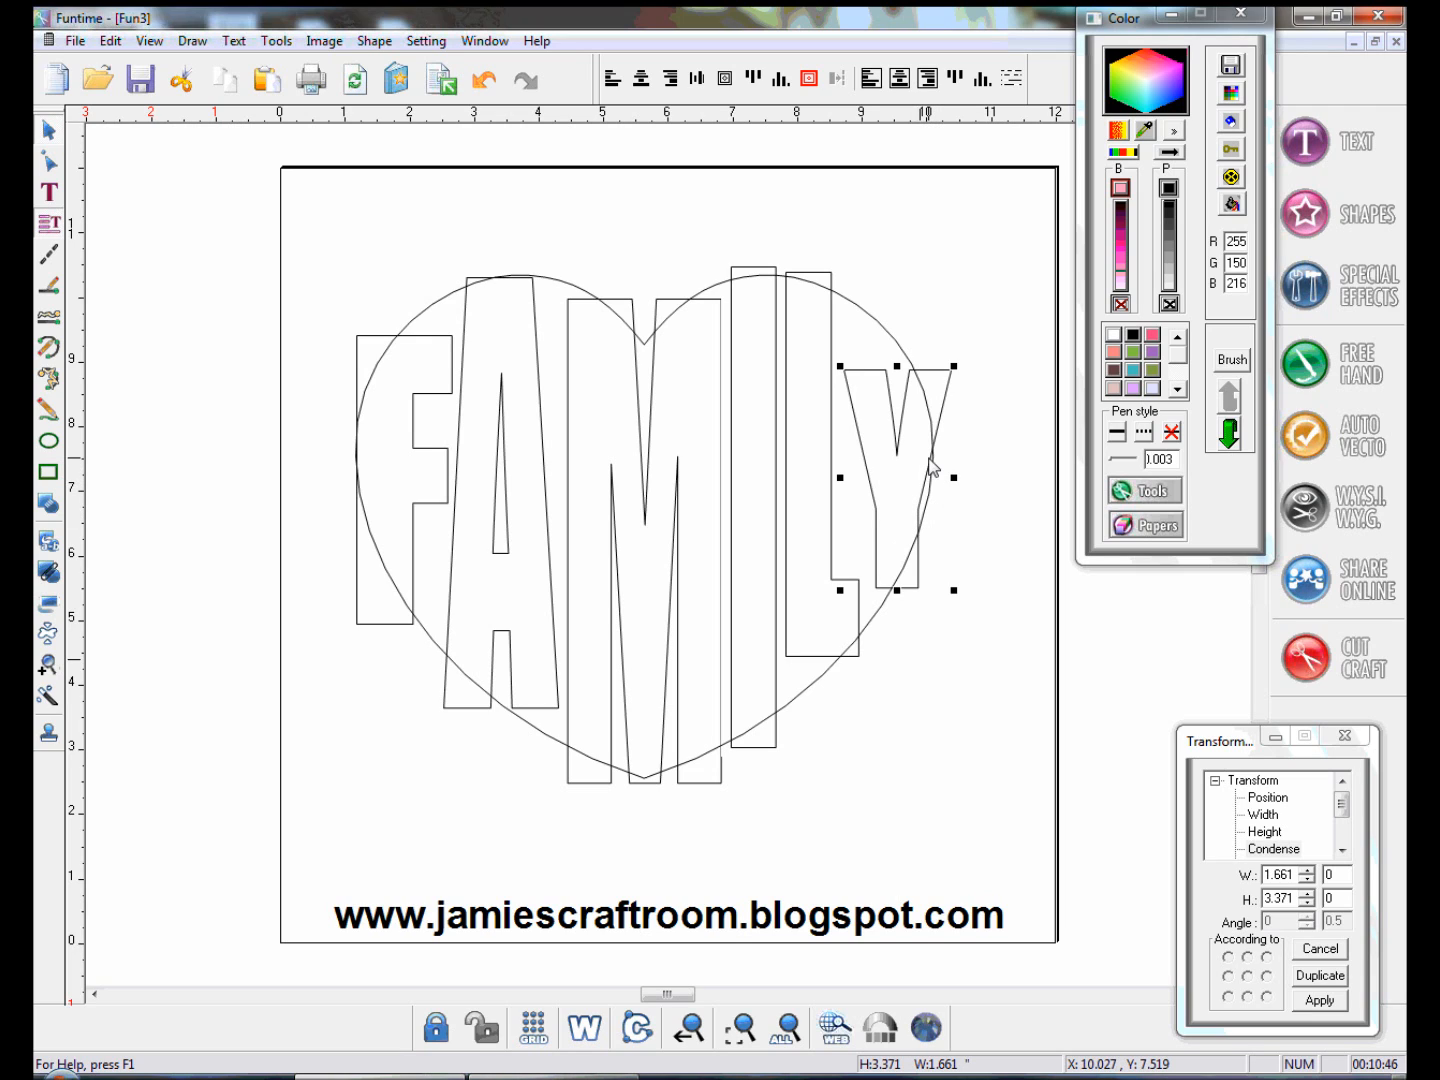
pyautogui.moveTo(884, 465); pyautogui.dragTo(877, 446)
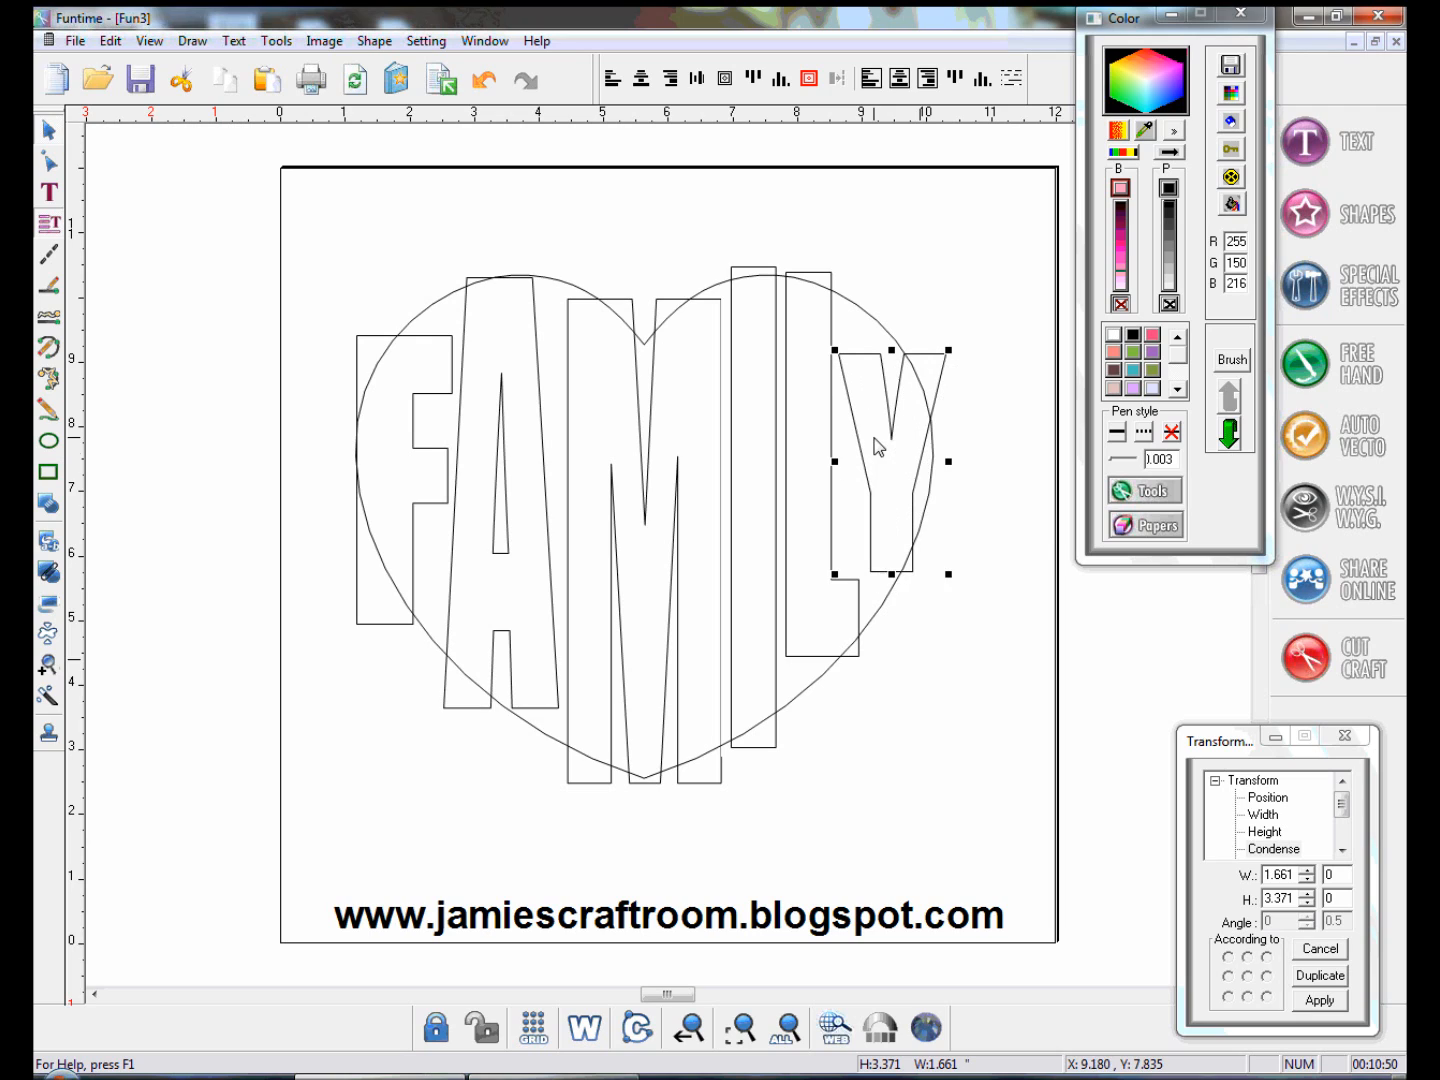
pyautogui.moveTo(891, 576)
pyautogui.mouseDown()
pyautogui.moveTo(894, 638)
pyautogui.moveTo(893, 593)
pyautogui.mouseUp()
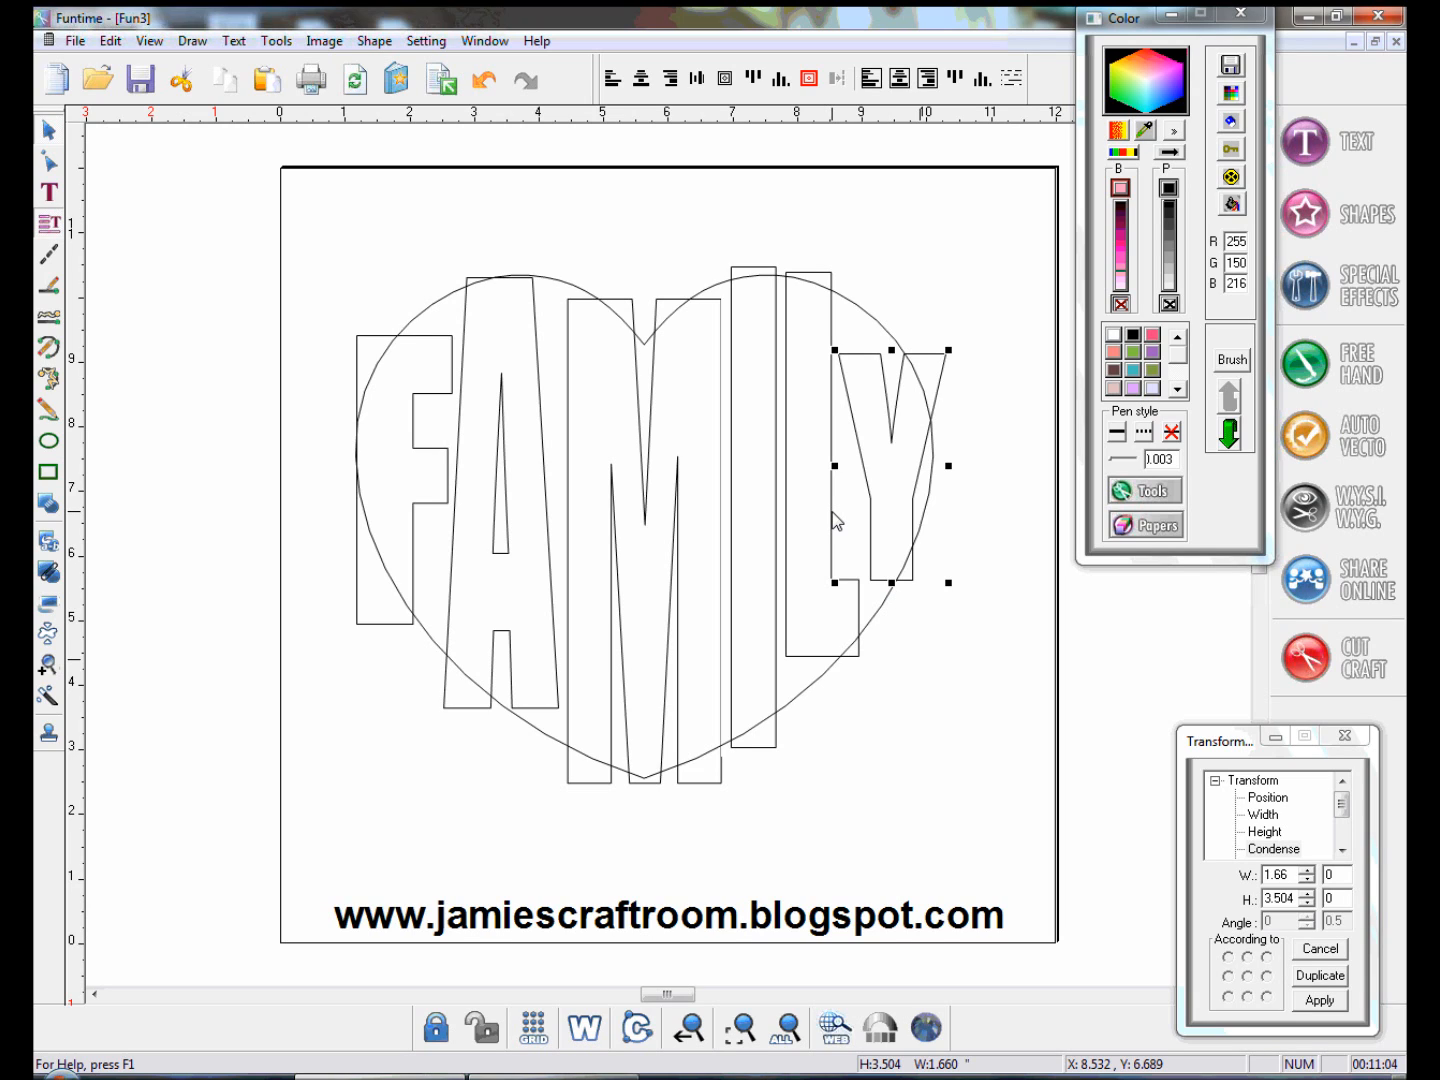
pyautogui.click(946, 656)
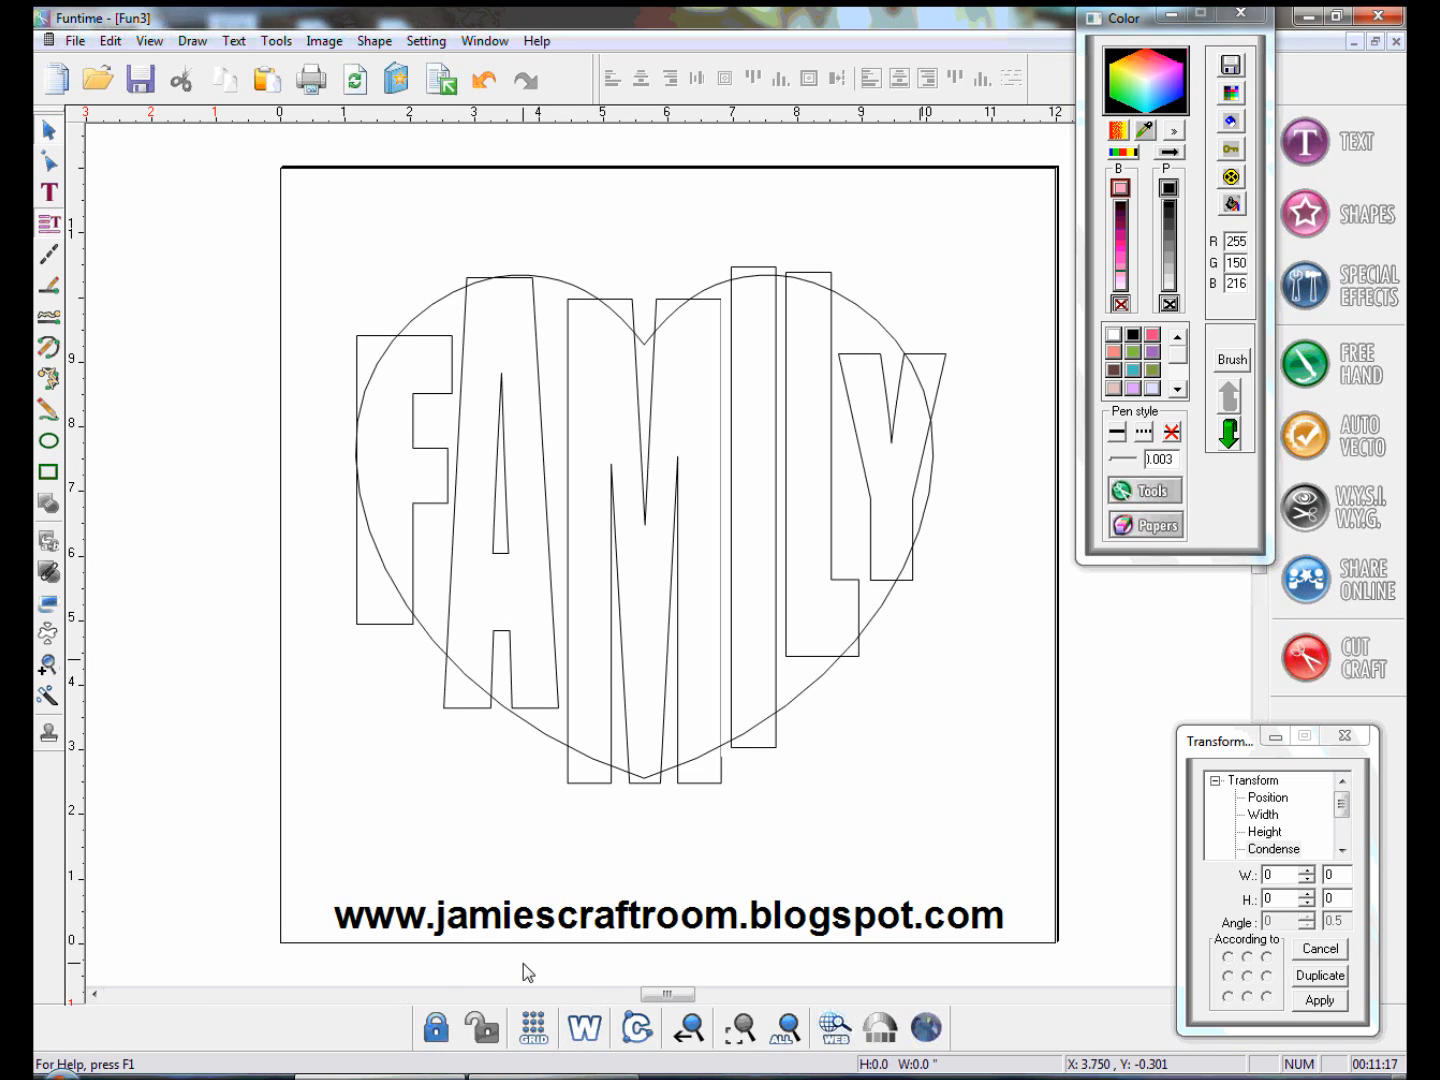
# Edit the F's nodes, raising its upper-right corner above the heart outline and bowing its left edge outward past the heart
pyautogui.click(637, 1031)
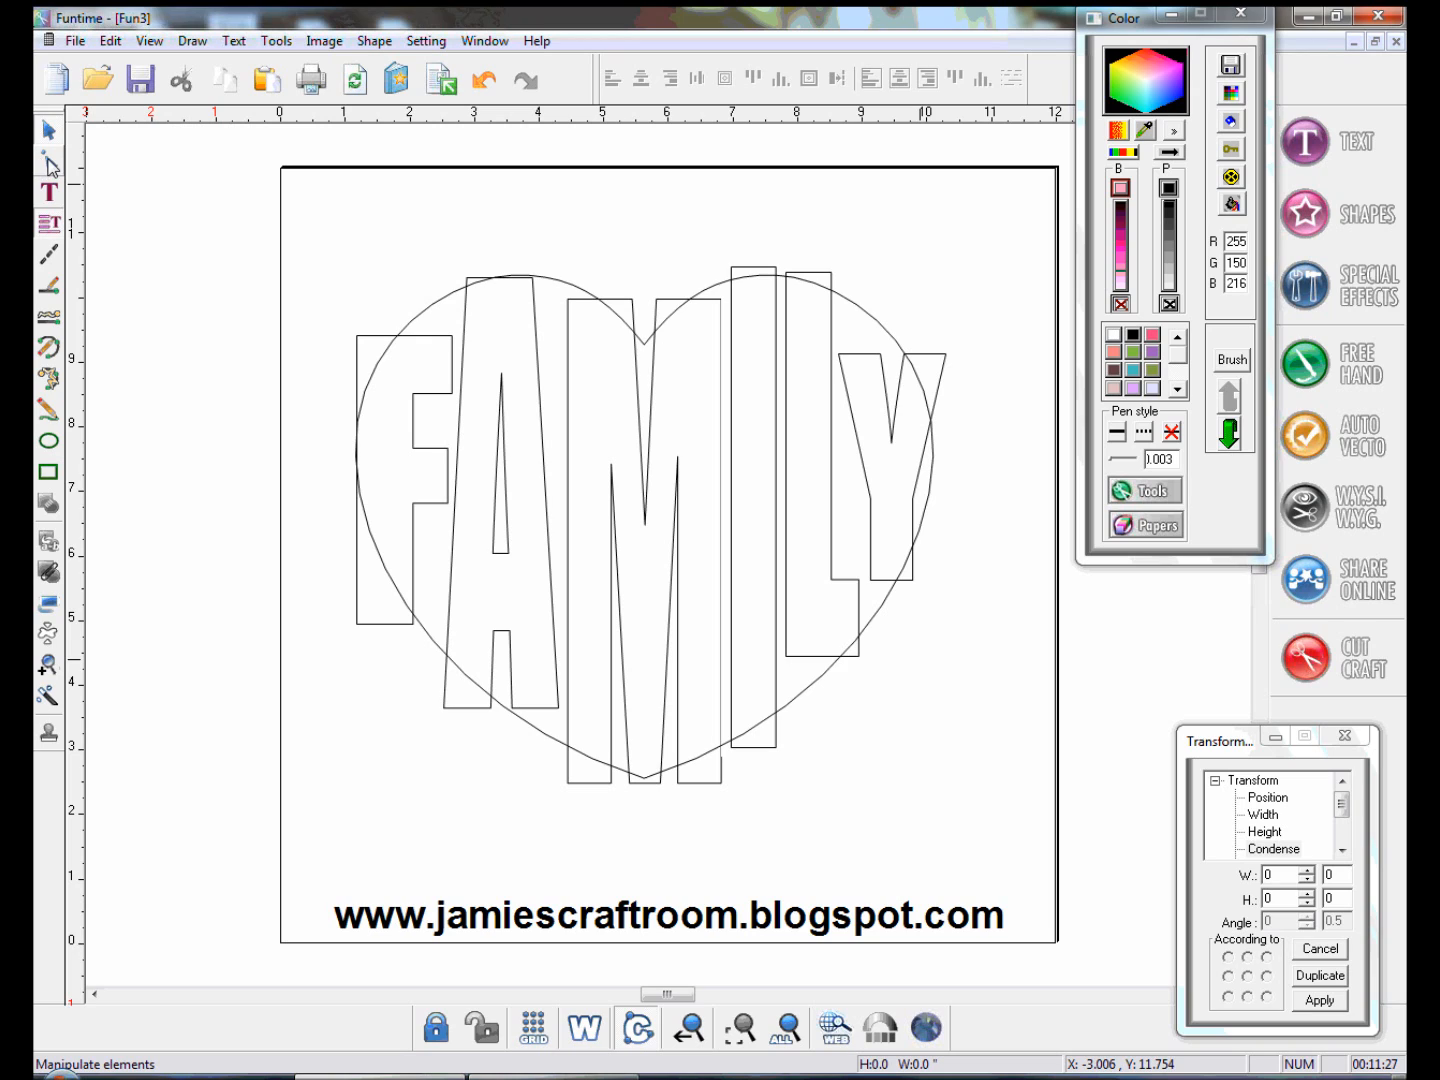
pyautogui.click(50, 165)
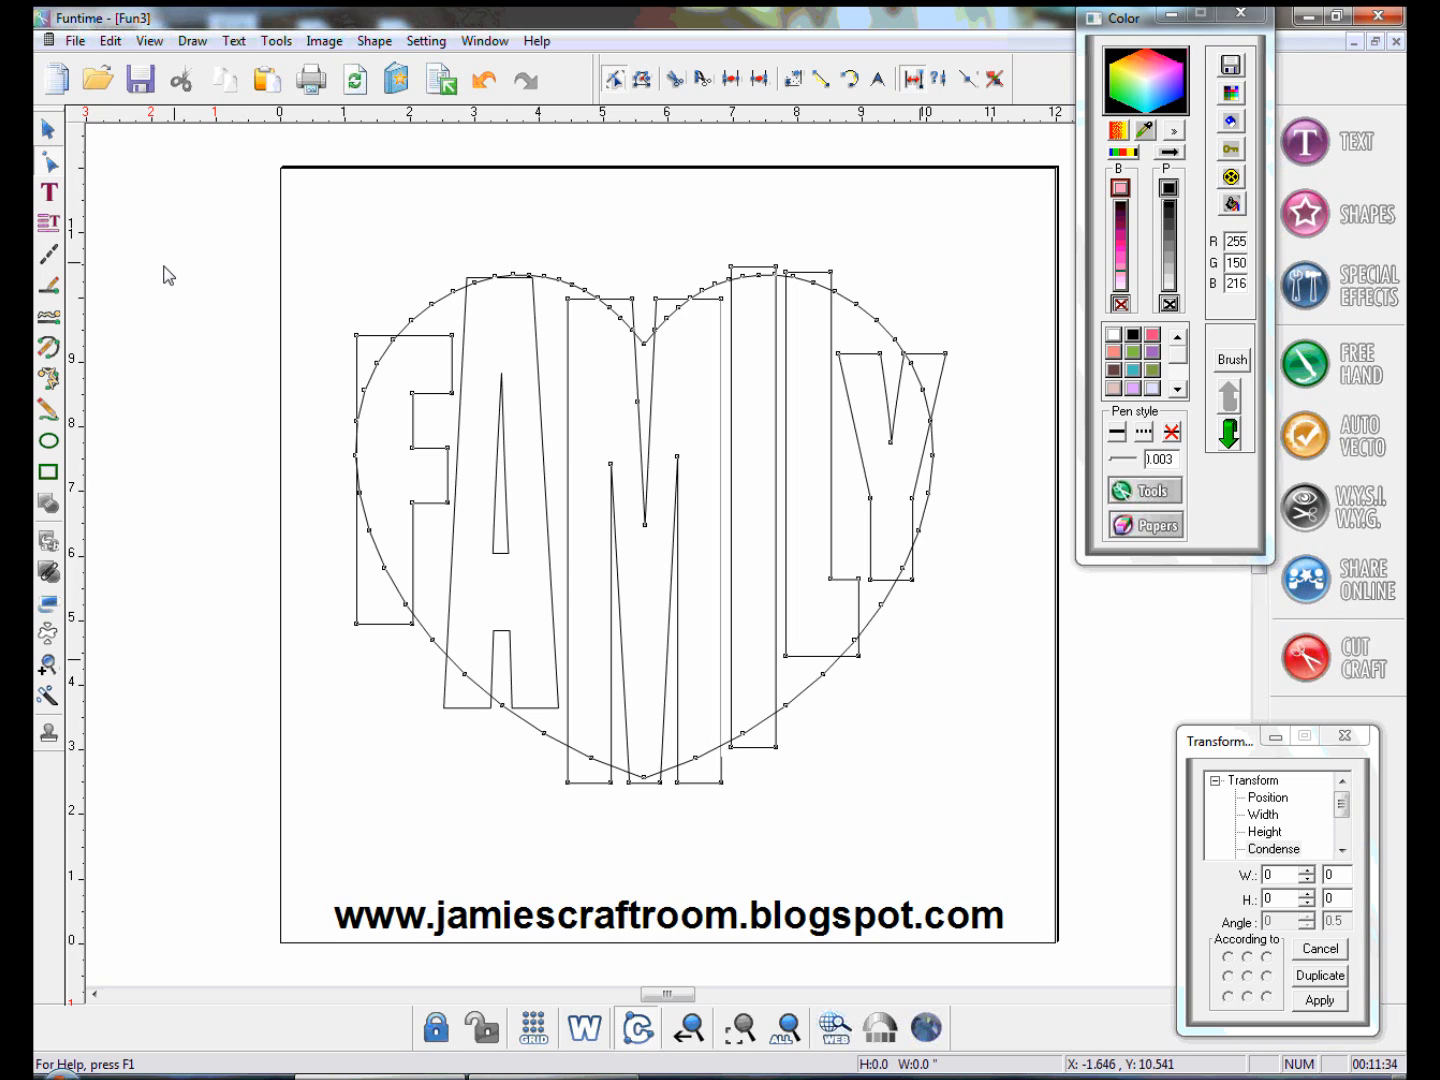
pyautogui.click(43, 663)
pyautogui.moveTo(311, 216); pyautogui.dragTo(601, 781)
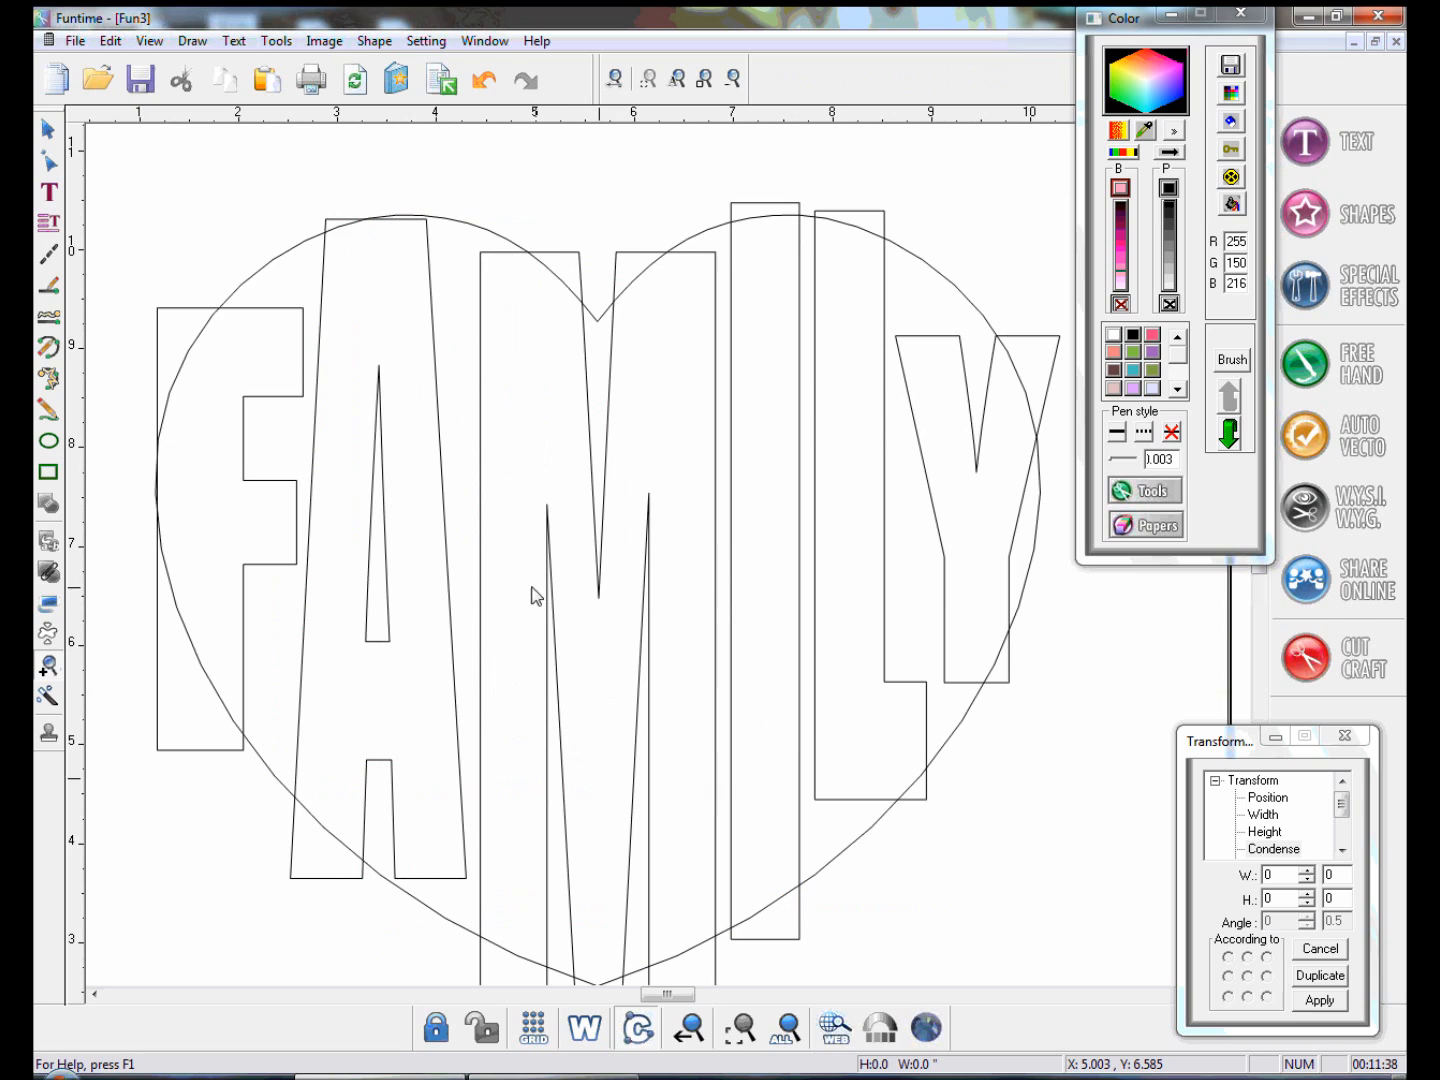
pyautogui.click(51, 166)
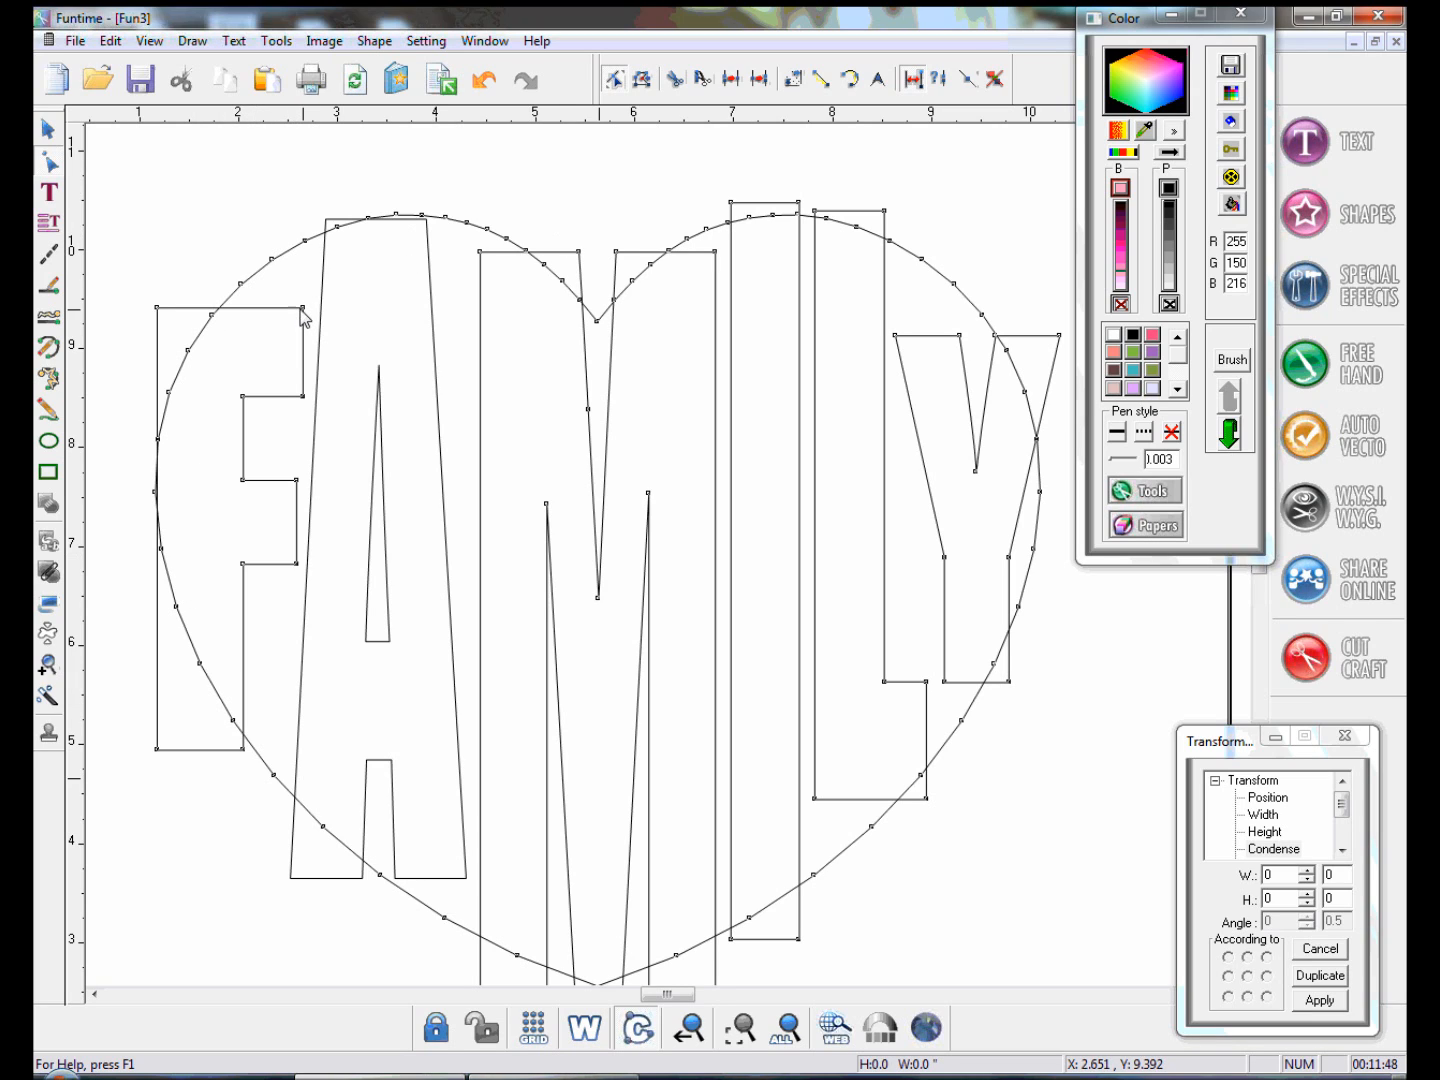
pyautogui.moveTo(304, 309); pyautogui.dragTo(303, 211)
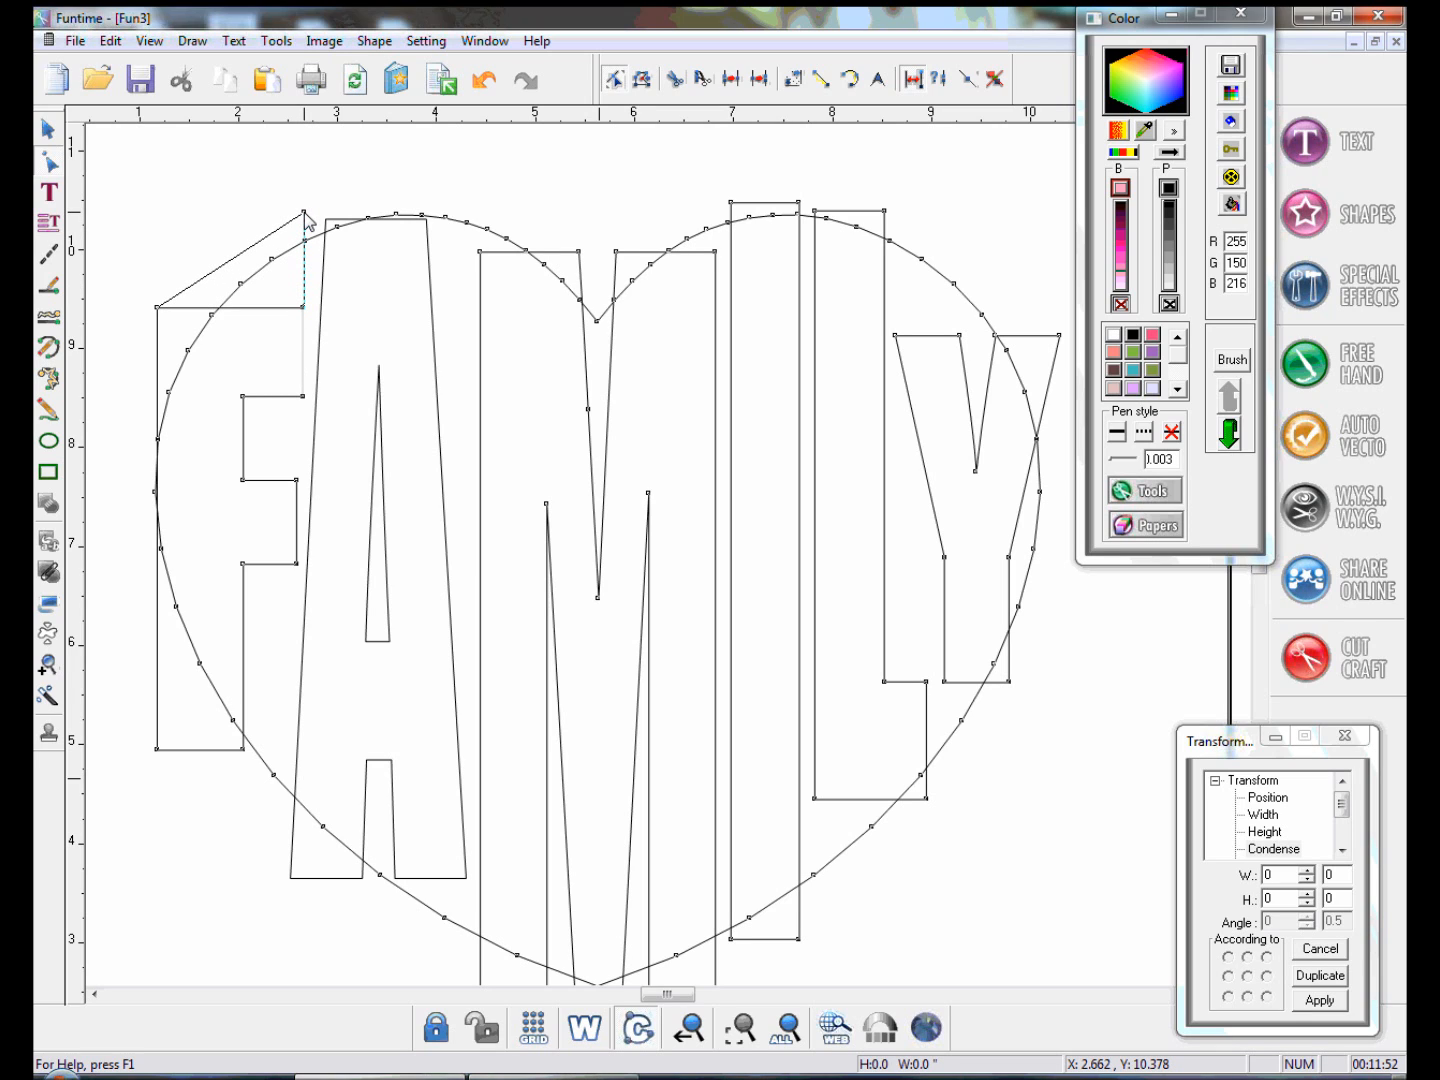
pyautogui.moveTo(309, 220)
pyautogui.mouseDown()
pyautogui.moveTo(236, 218)
pyautogui.moveTo(322, 205)
pyautogui.moveTo(305, 199)
pyautogui.mouseUp()
pyautogui.moveTo(303, 198); pyautogui.dragTo(304, 198)
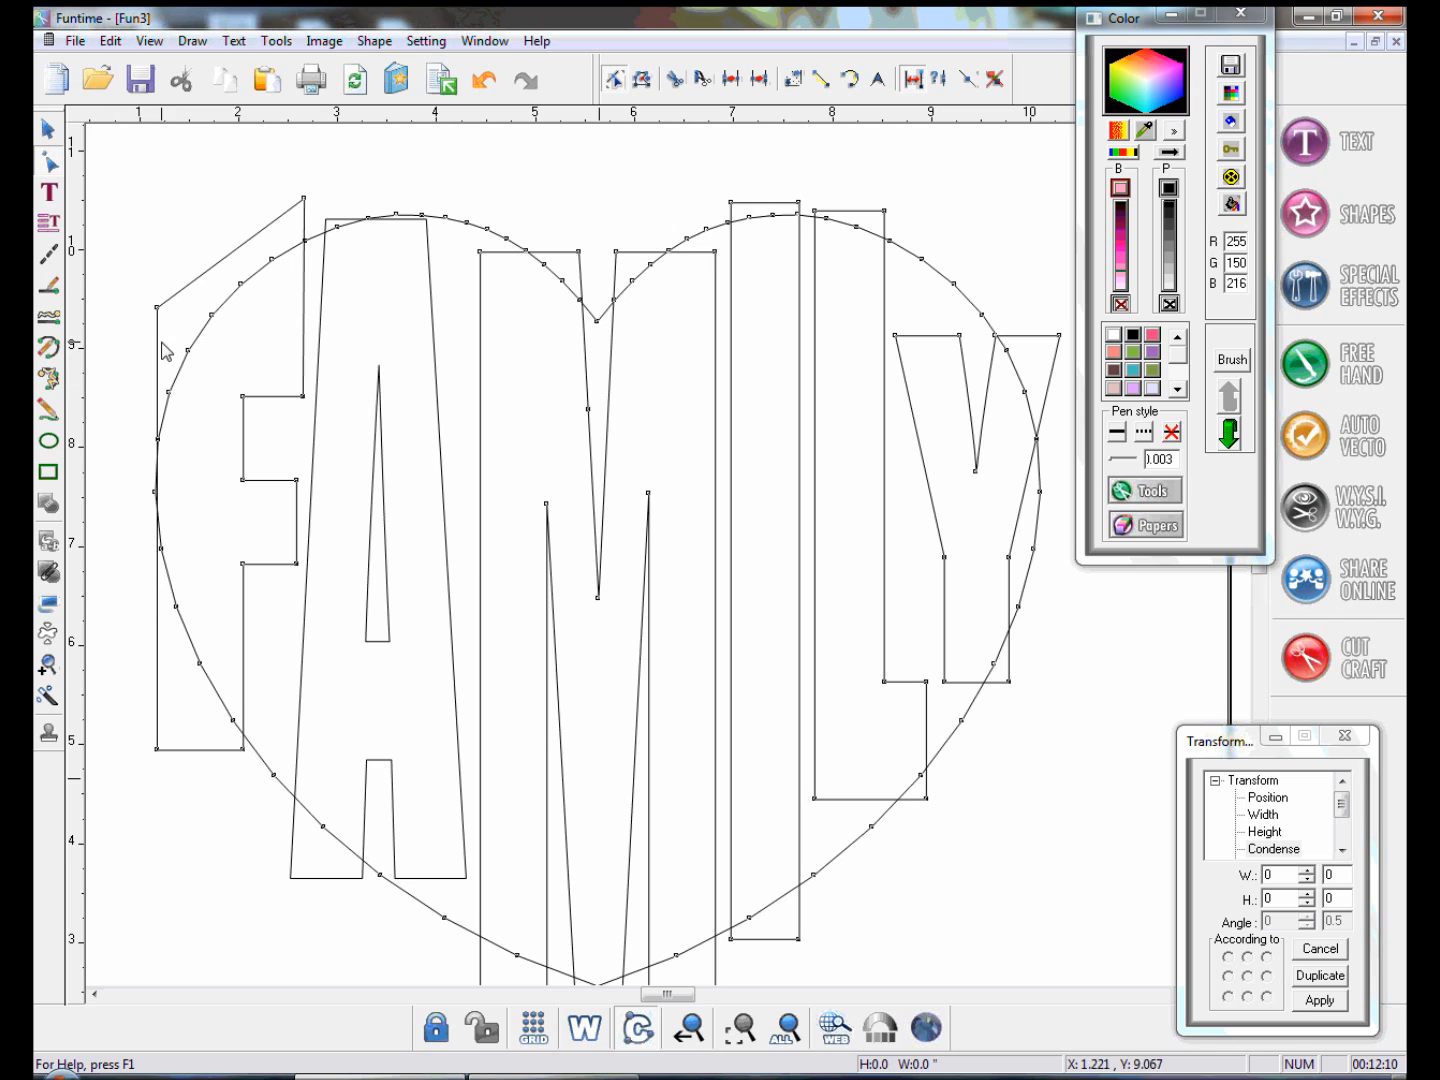
pyautogui.click(157, 557)
pyautogui.moveTo(162, 569); pyautogui.dragTo(139, 563)
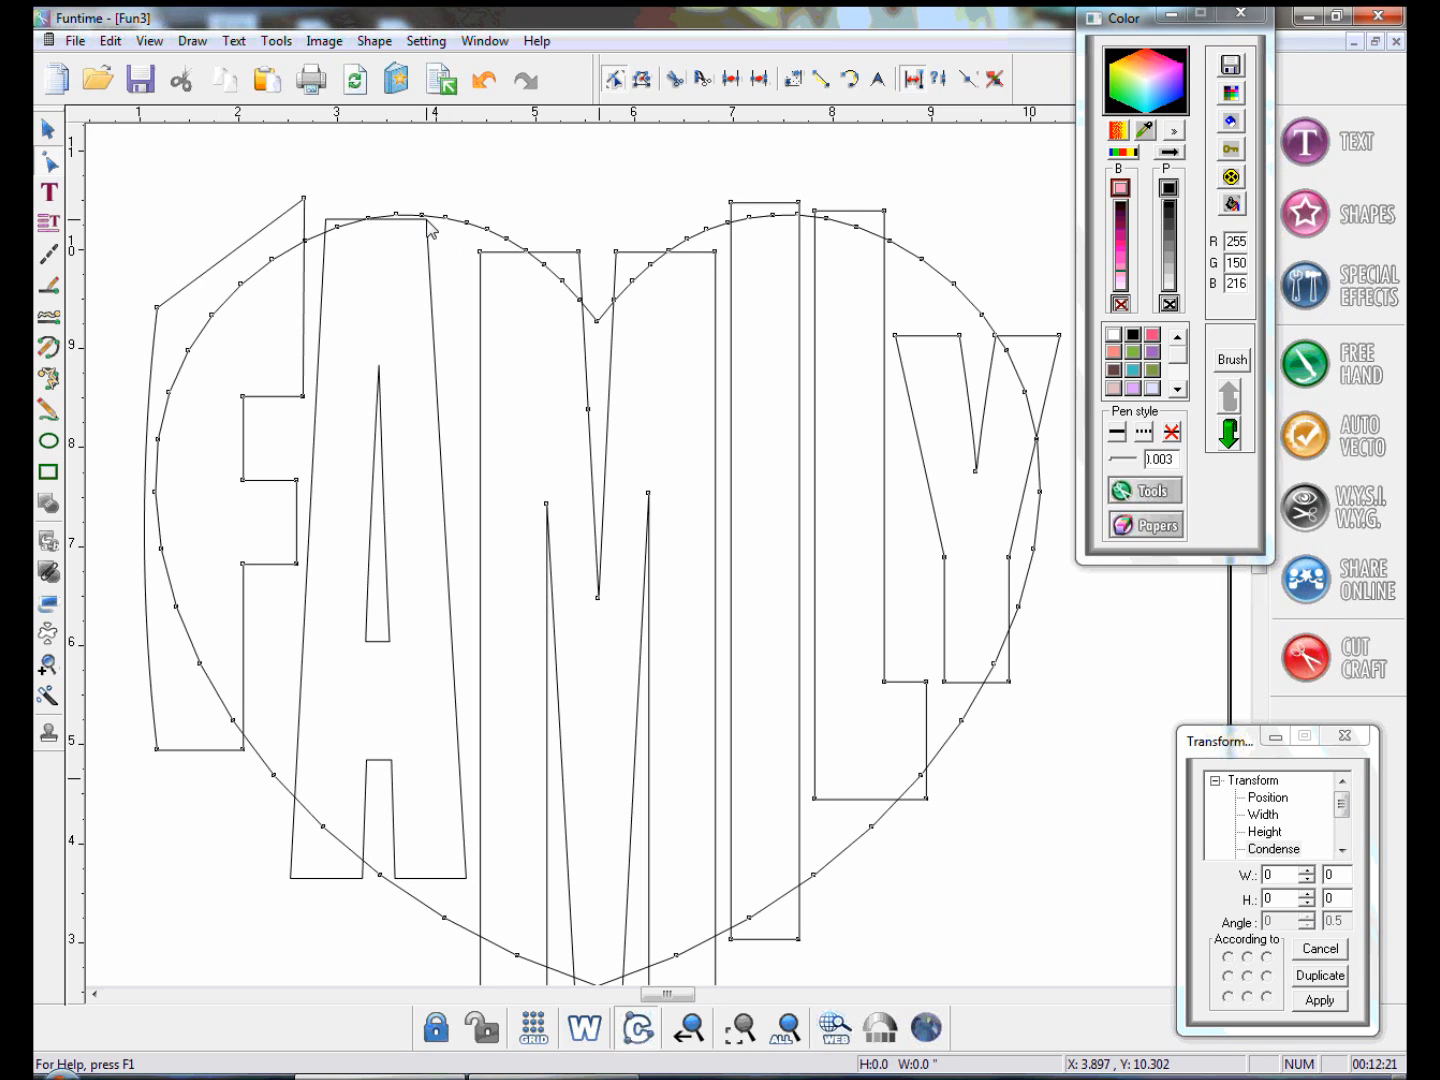
pyautogui.click(485, 83)
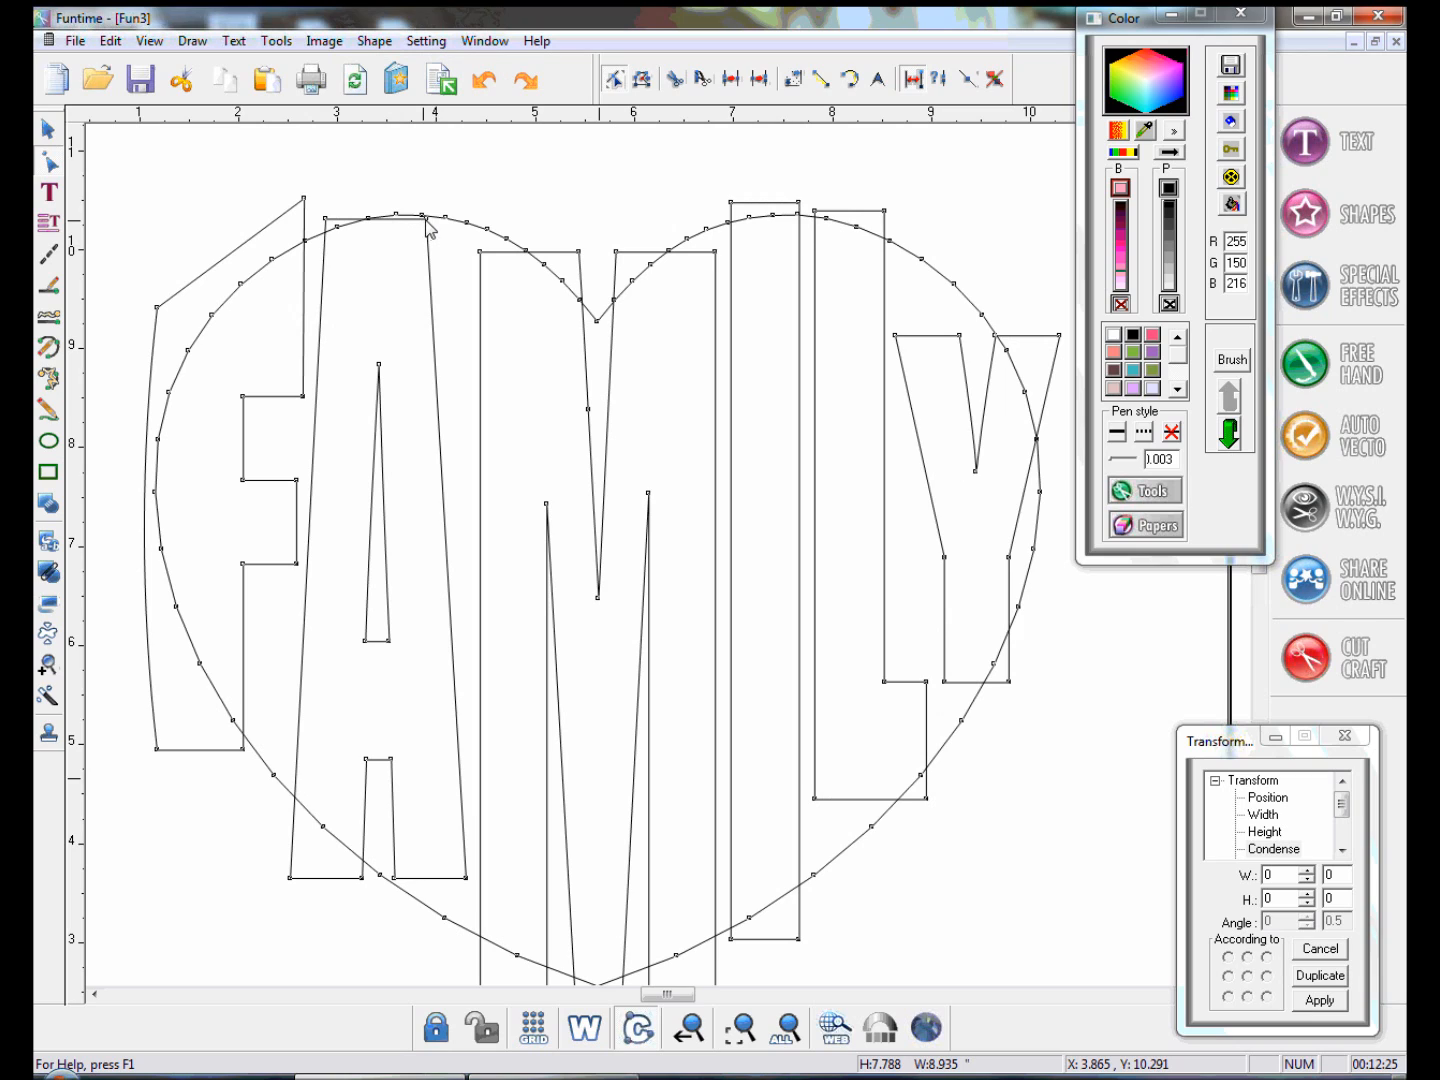
pyautogui.moveTo(428, 218); pyautogui.dragTo(427, 190)
pyautogui.click(483, 80)
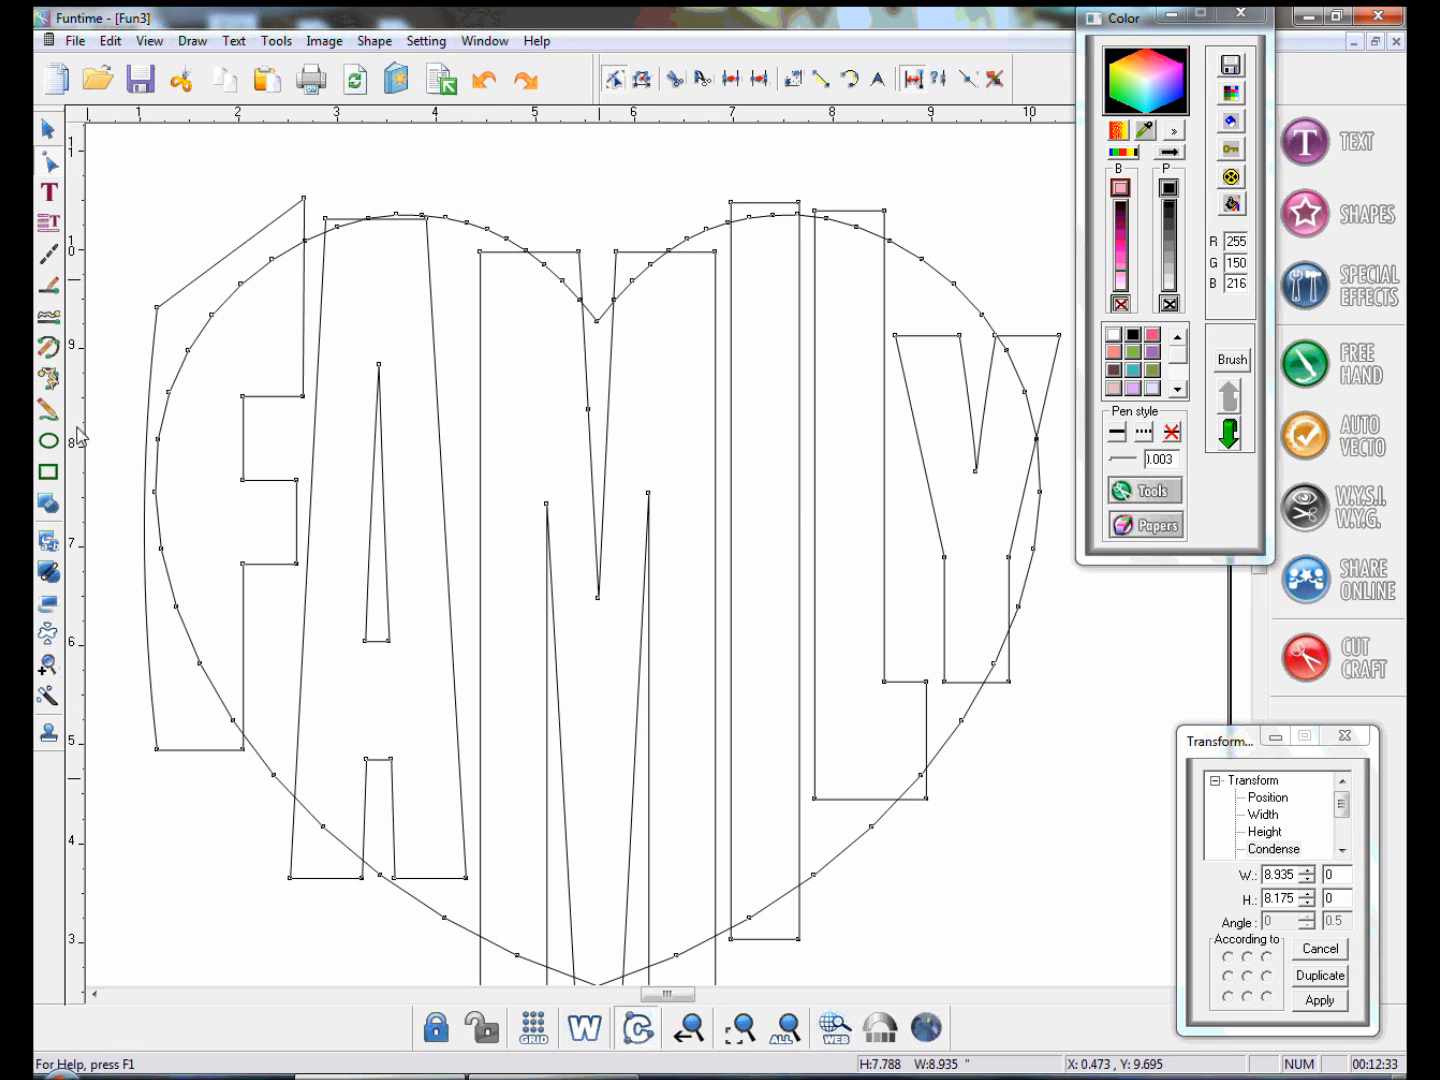
# Raise the A's upper-right corner node above the heart curve and pull both bottom corners of its right leg below the heart's lower edge
pyautogui.click(48, 665)
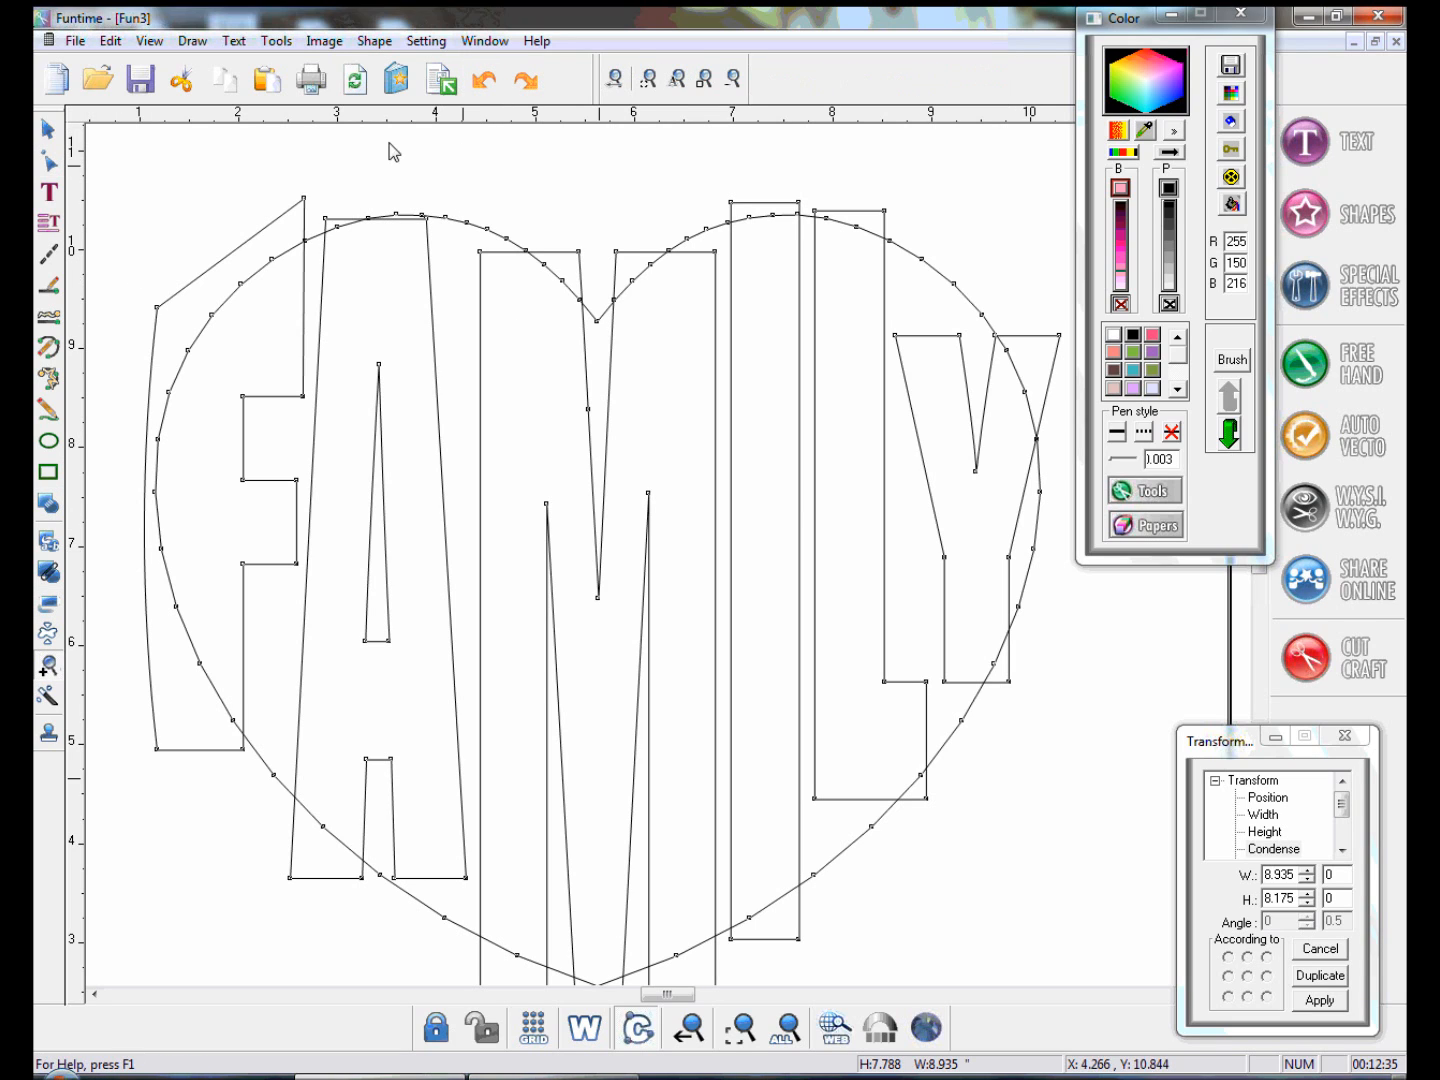
pyautogui.click(575, 381)
pyautogui.click(48, 162)
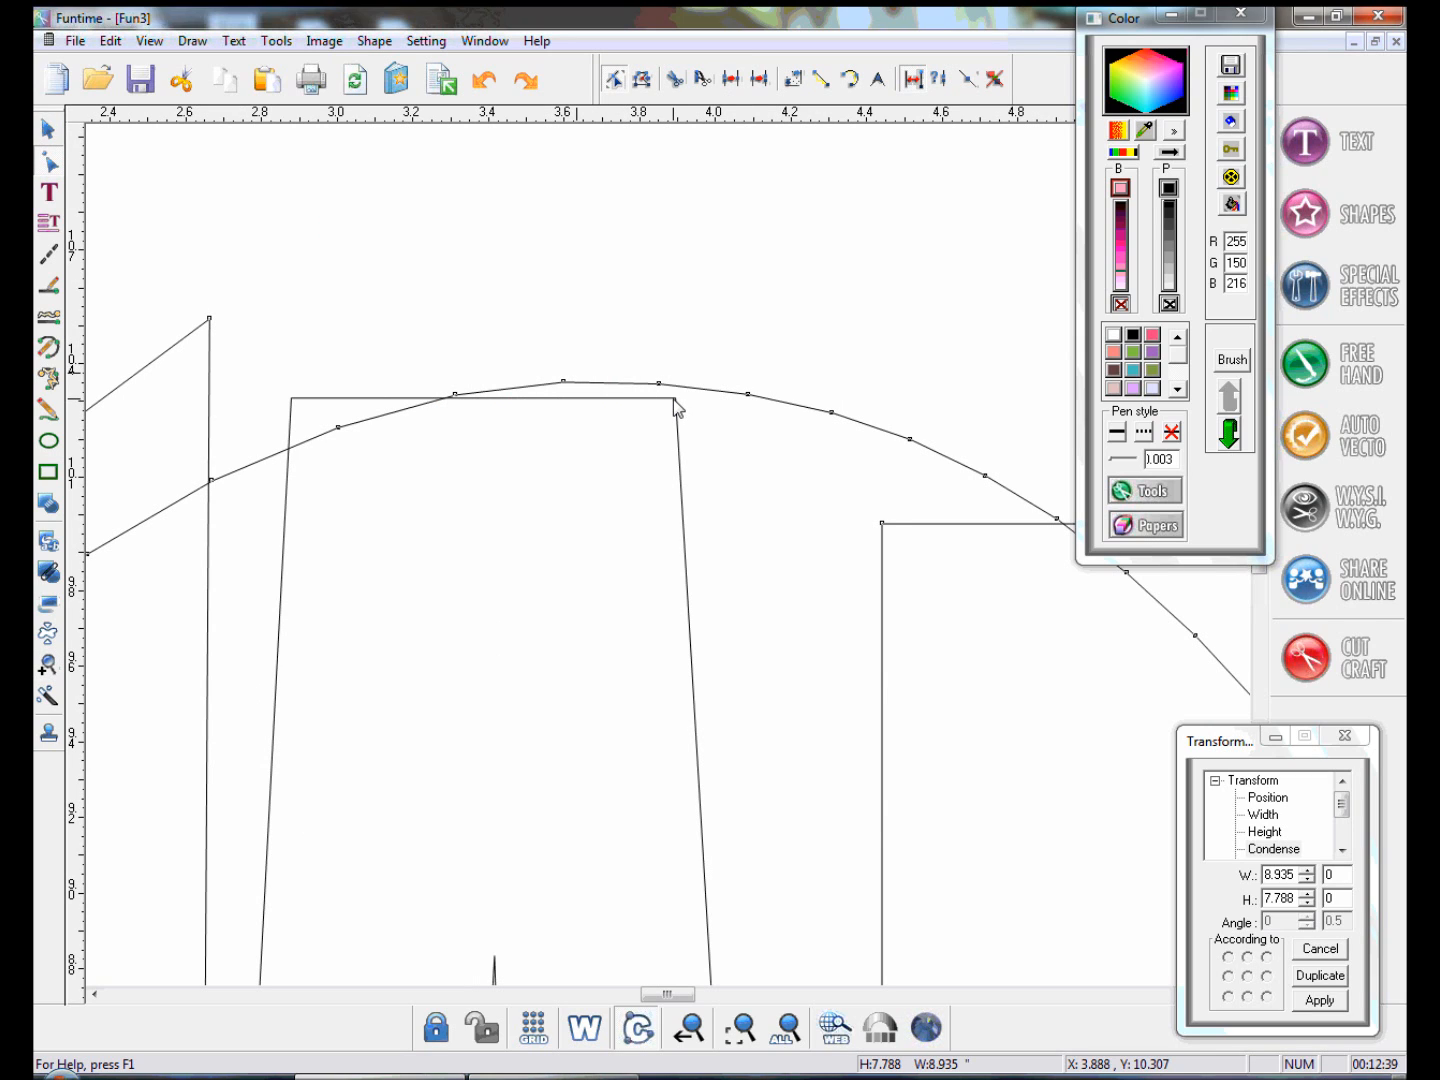
pyautogui.moveTo(674, 400); pyautogui.dragTo(671, 356)
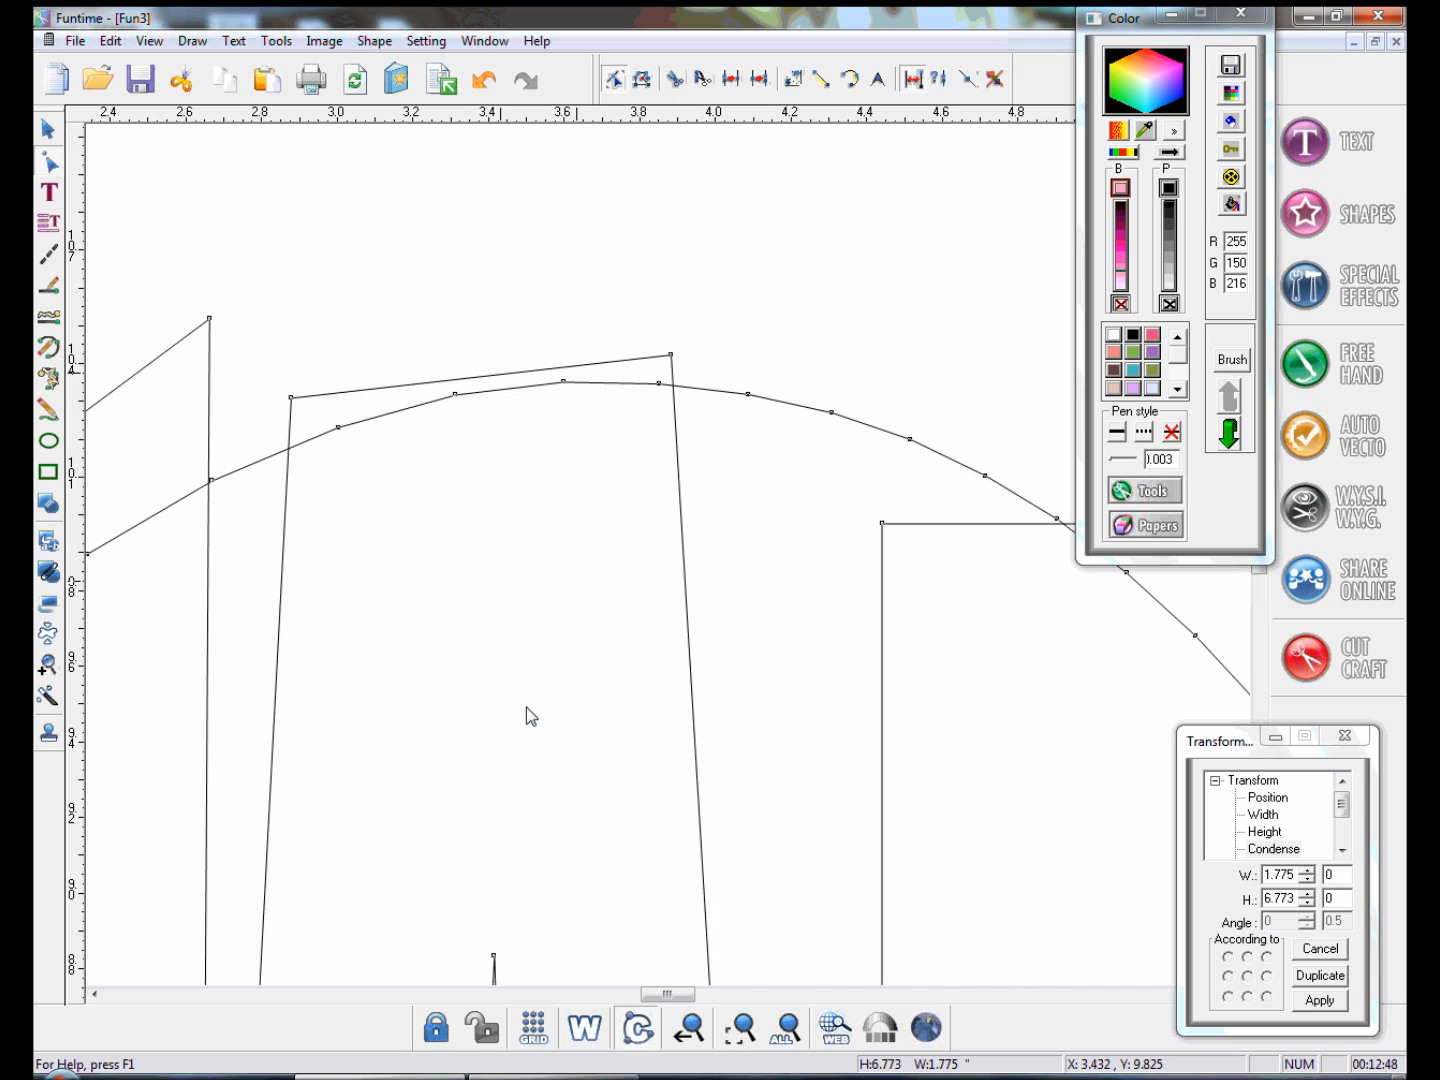
pyautogui.click(740, 1030)
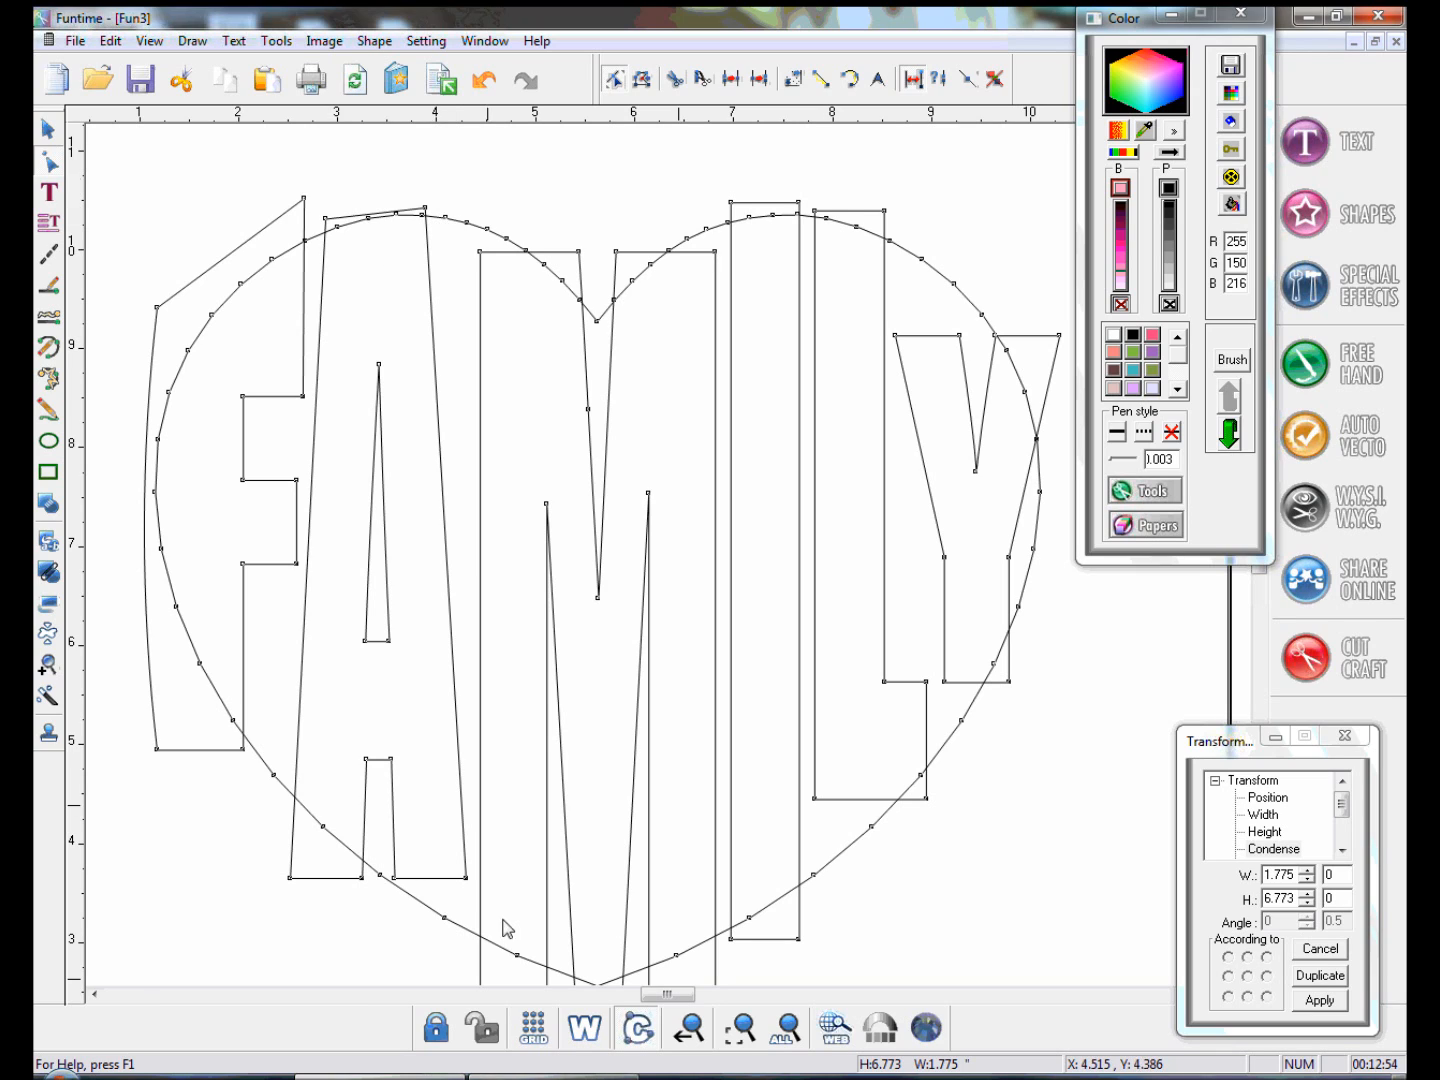
pyautogui.moveTo(394, 880); pyautogui.dragTo(395, 900)
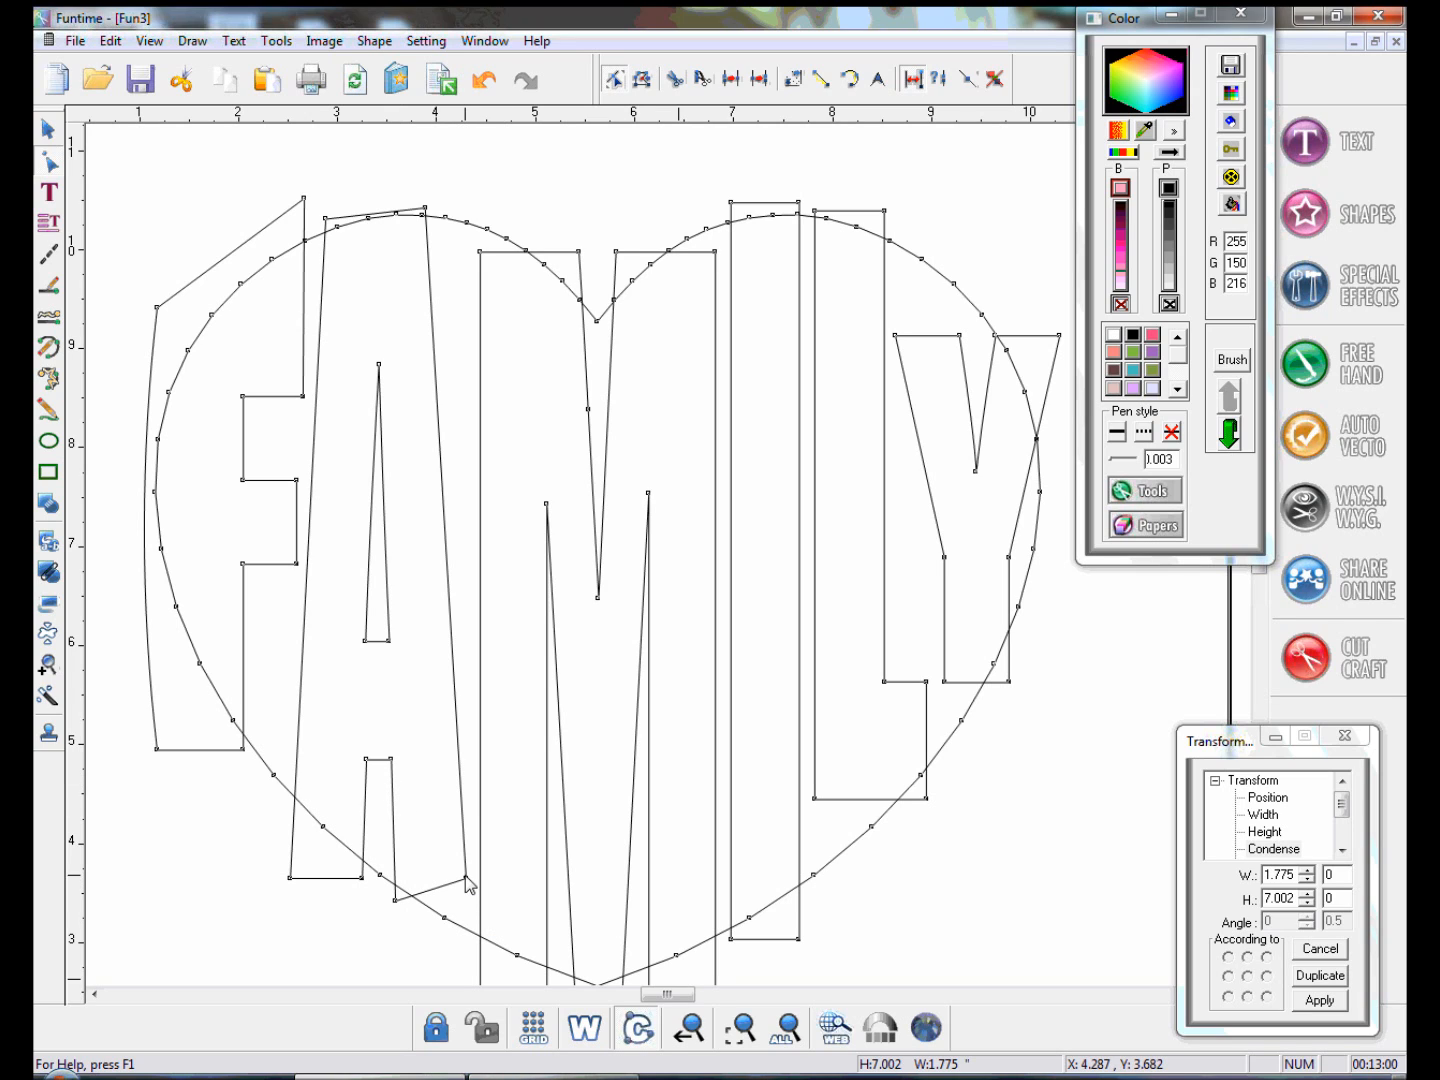
pyautogui.moveTo(465, 880); pyautogui.dragTo(470, 962)
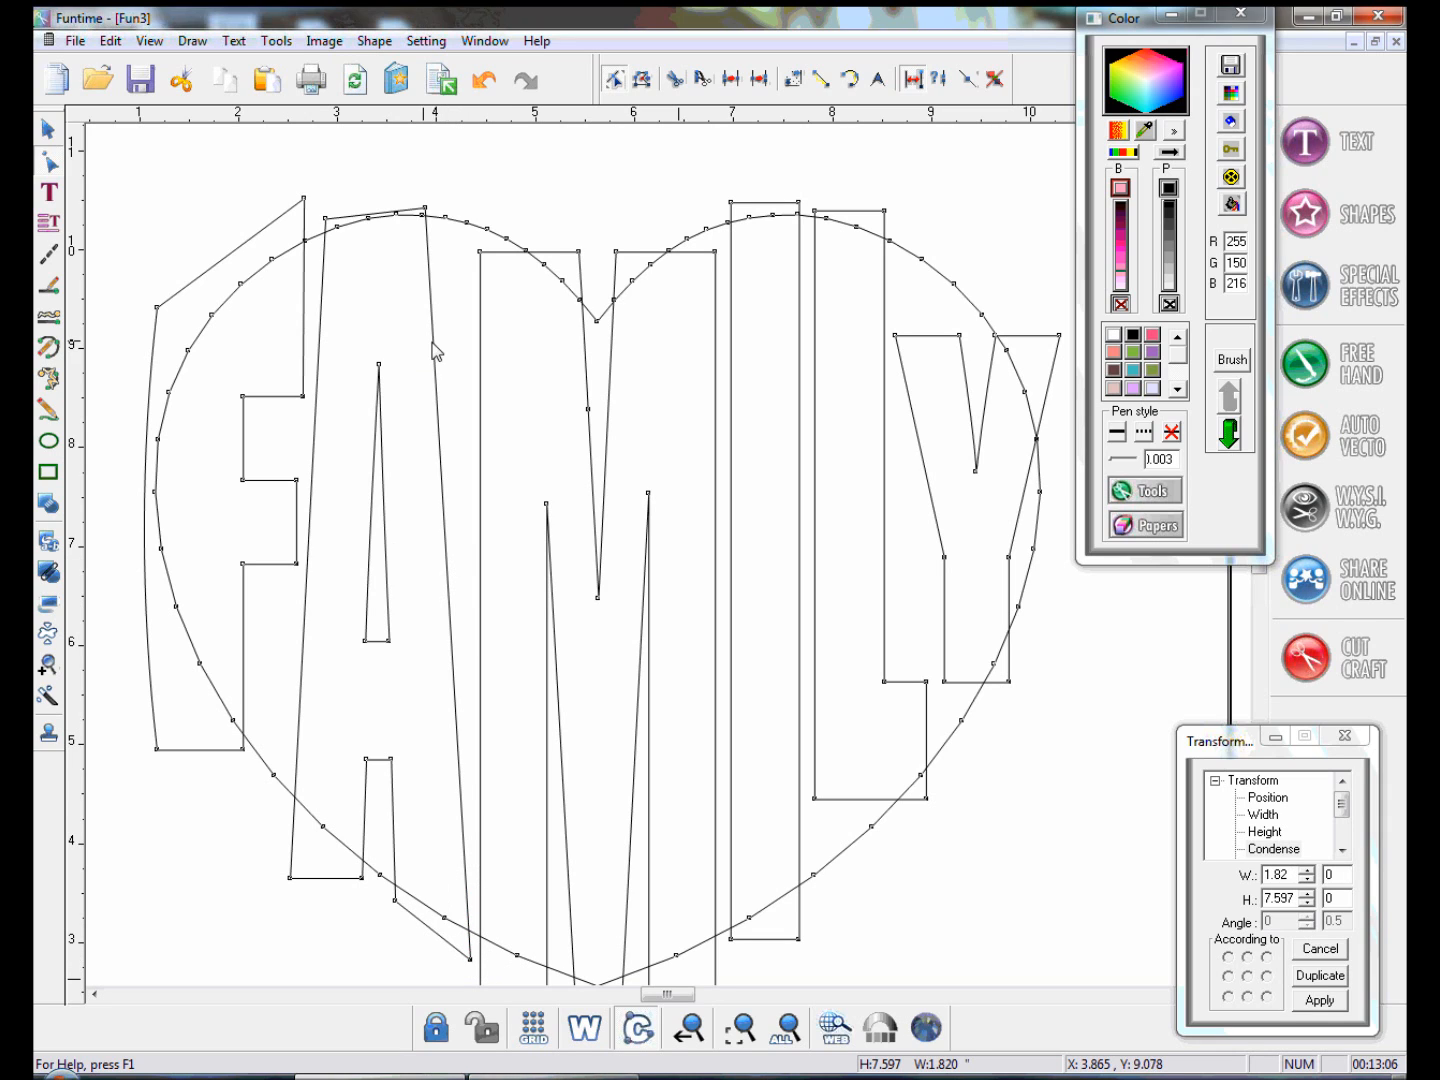
# Raise the M's two outer top corner nodes above the heart outline so its top edges slope down toward the cleft
pyautogui.moveTo(480, 251); pyautogui.dragTo(483, 211)
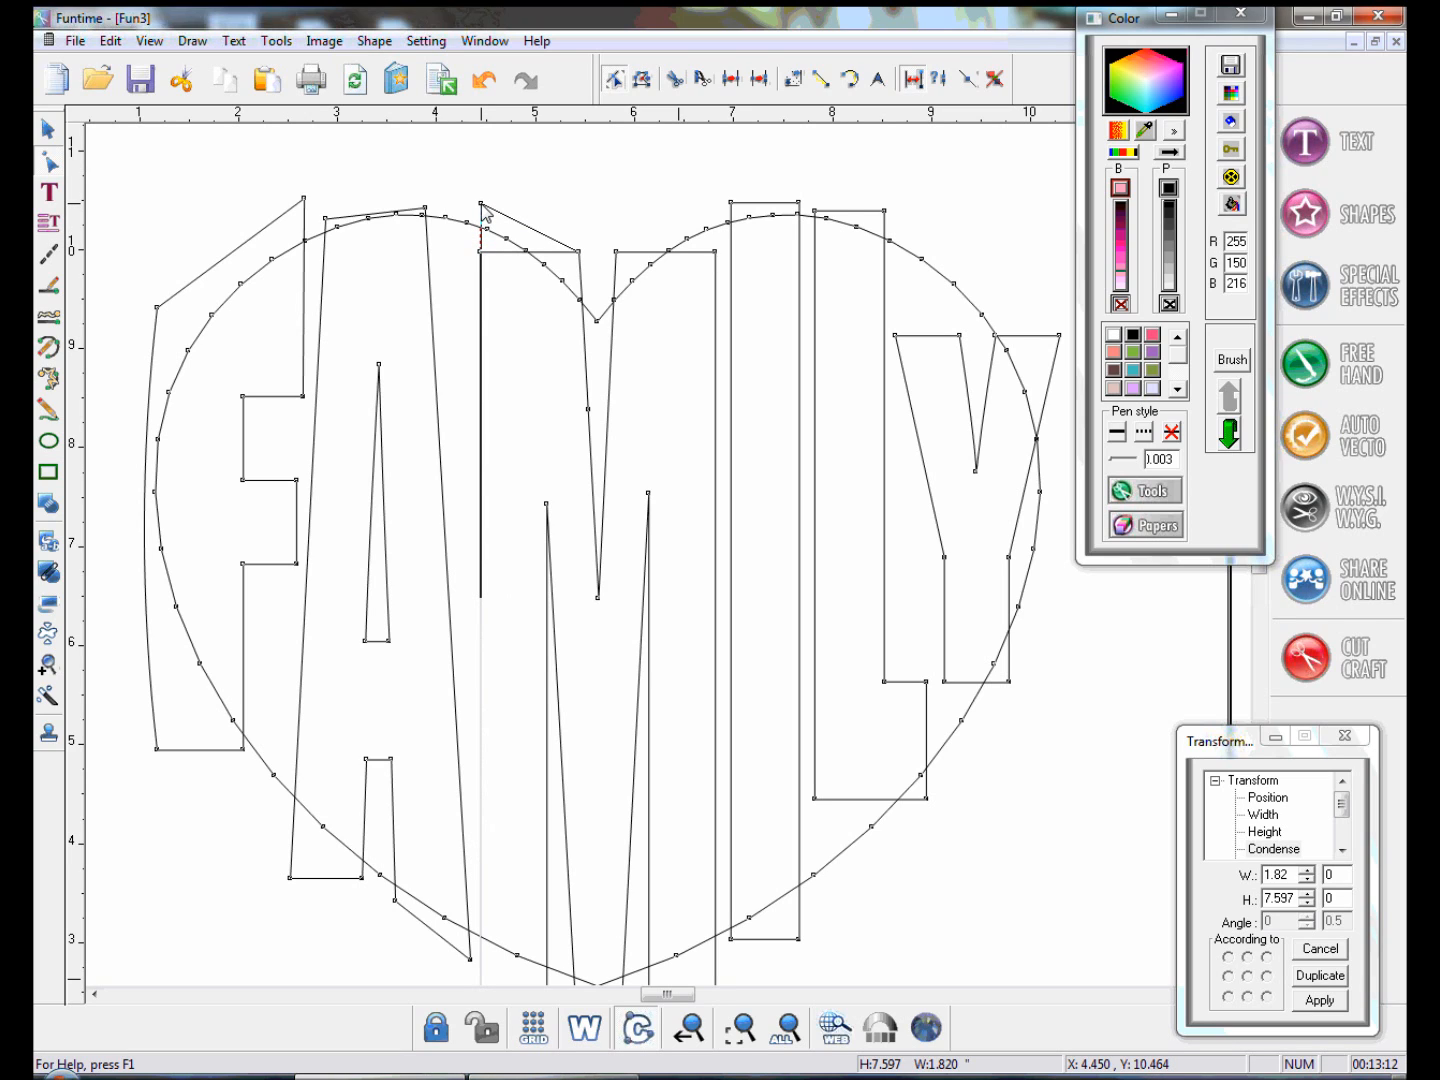
pyautogui.moveTo(482, 212); pyautogui.dragTo(486, 217)
pyautogui.moveTo(716, 254); pyautogui.dragTo(716, 198)
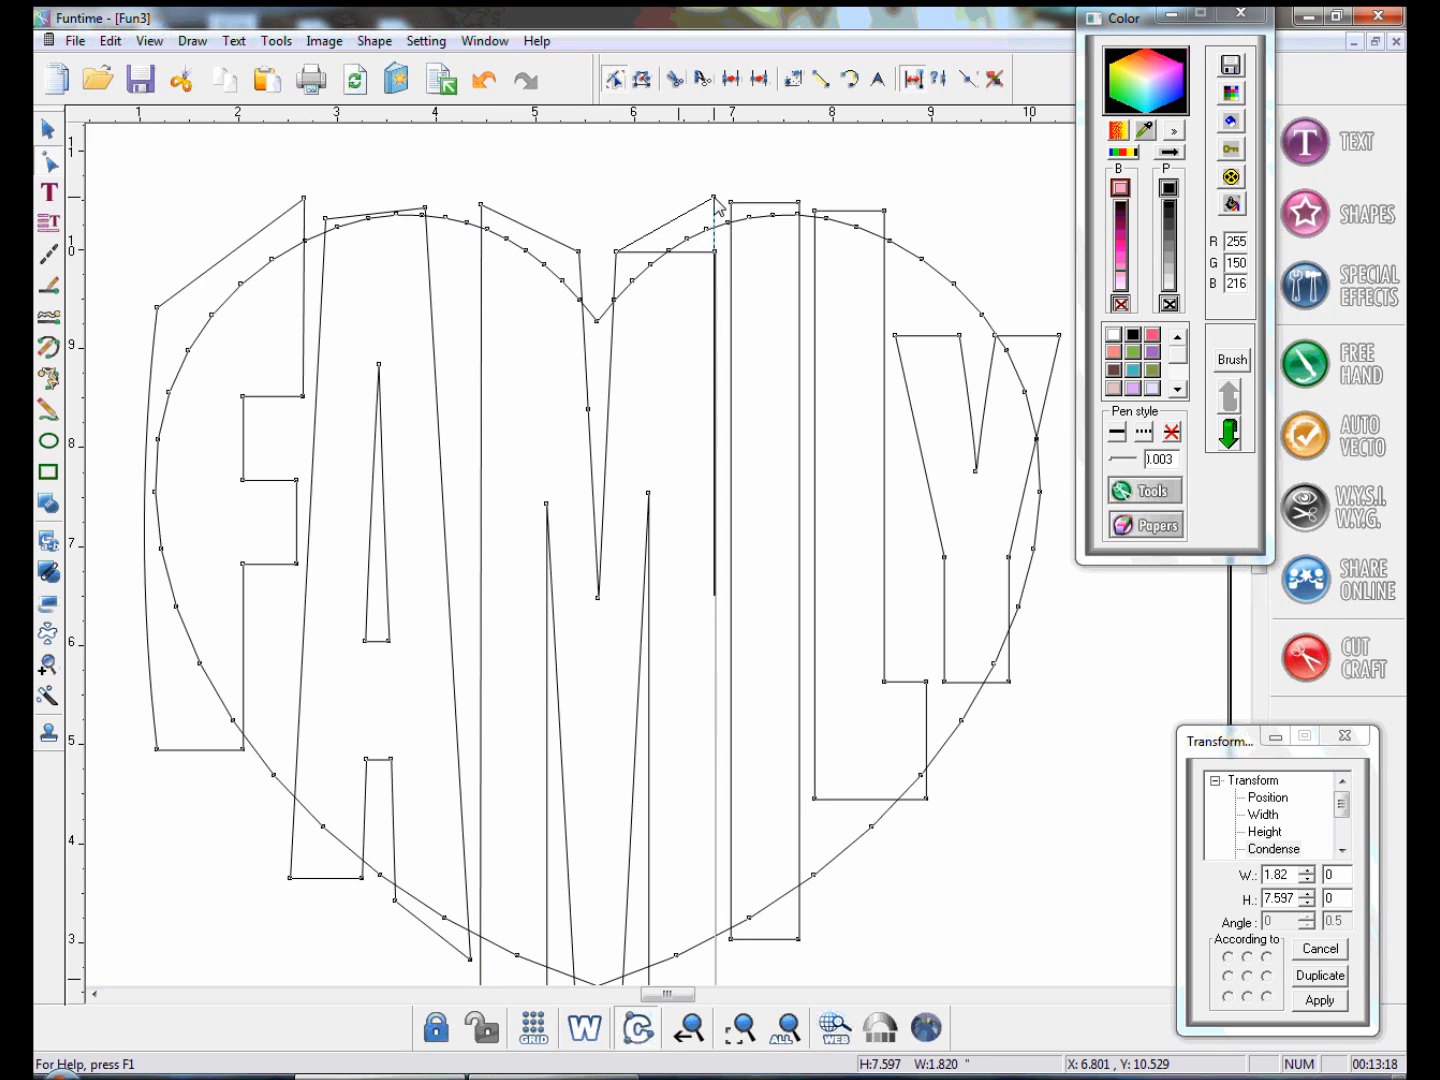
pyautogui.moveTo(715, 198); pyautogui.dragTo(714, 197)
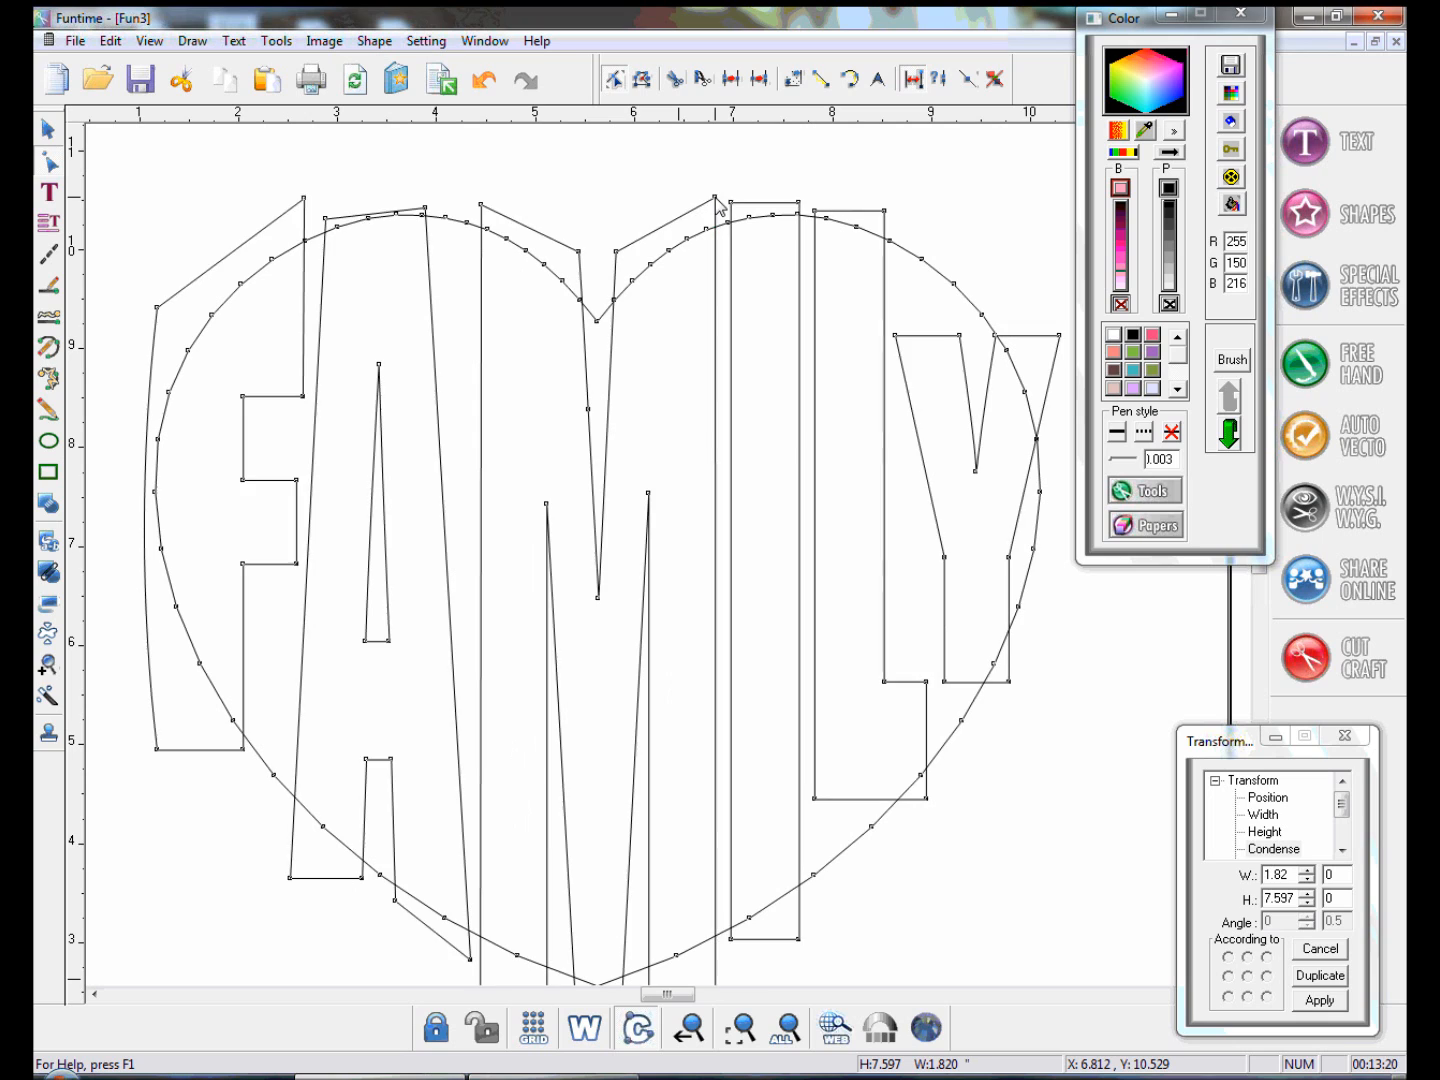
pyautogui.scroll(-1, 704, 974)
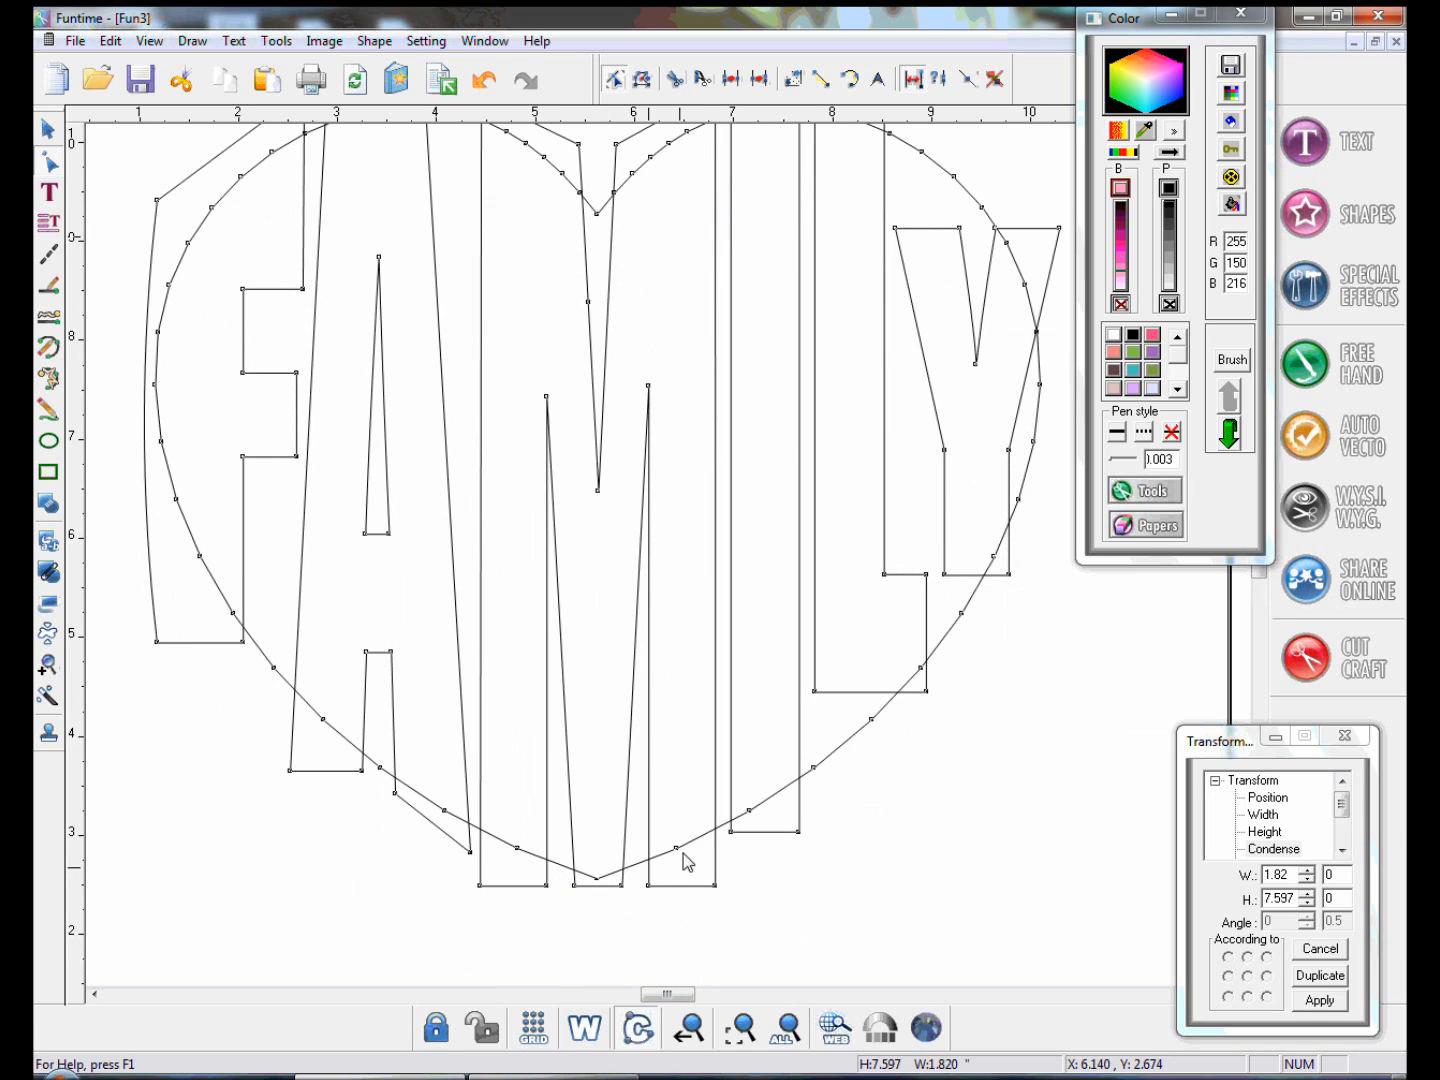
# Pull the L's lower-left corner node straight down below the heart's lower edge, about 1 in
pyautogui.scroll(1, 831, 815)
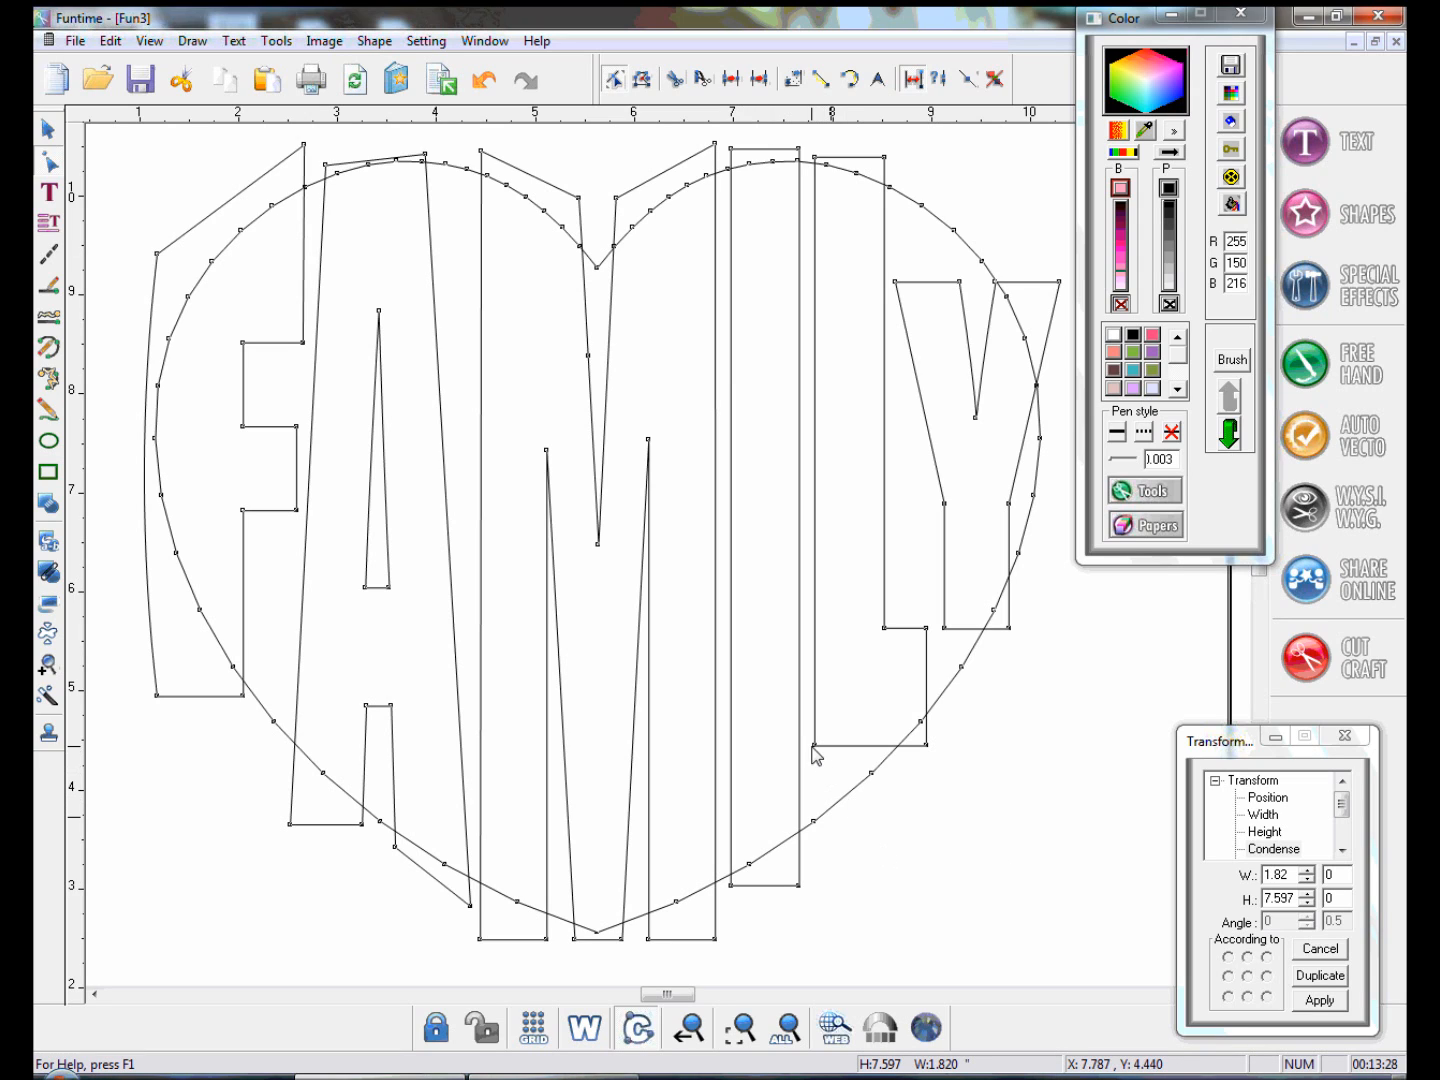
pyautogui.moveTo(815, 748); pyautogui.dragTo(814, 842)
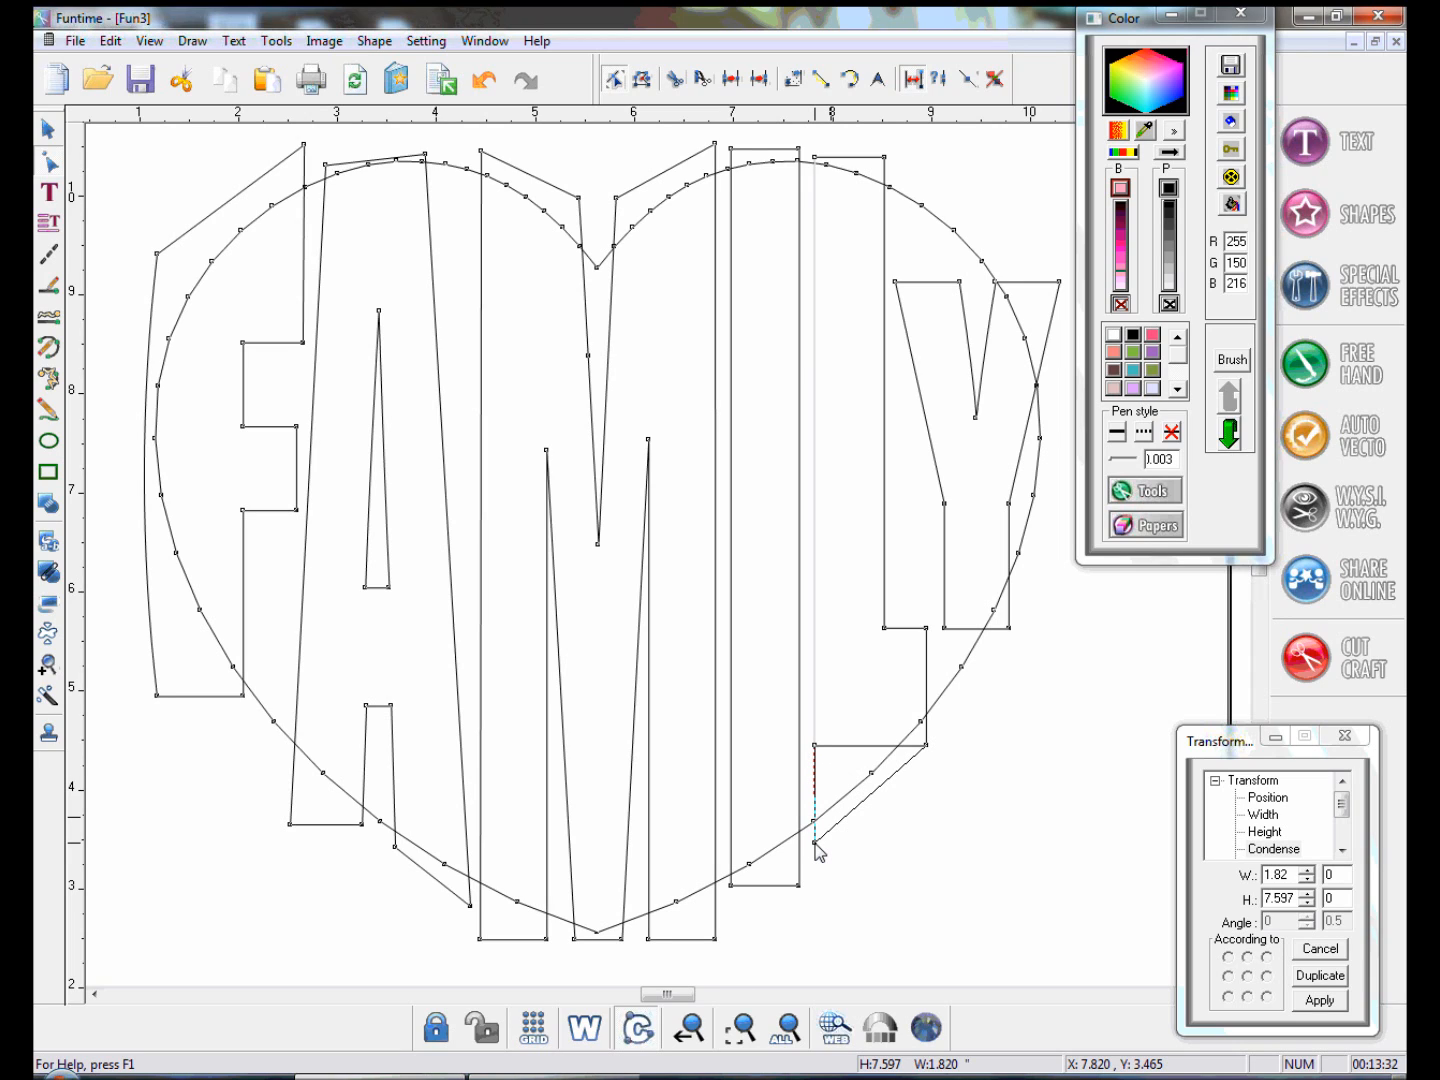
pyautogui.moveTo(815, 842); pyautogui.dragTo(816, 844)
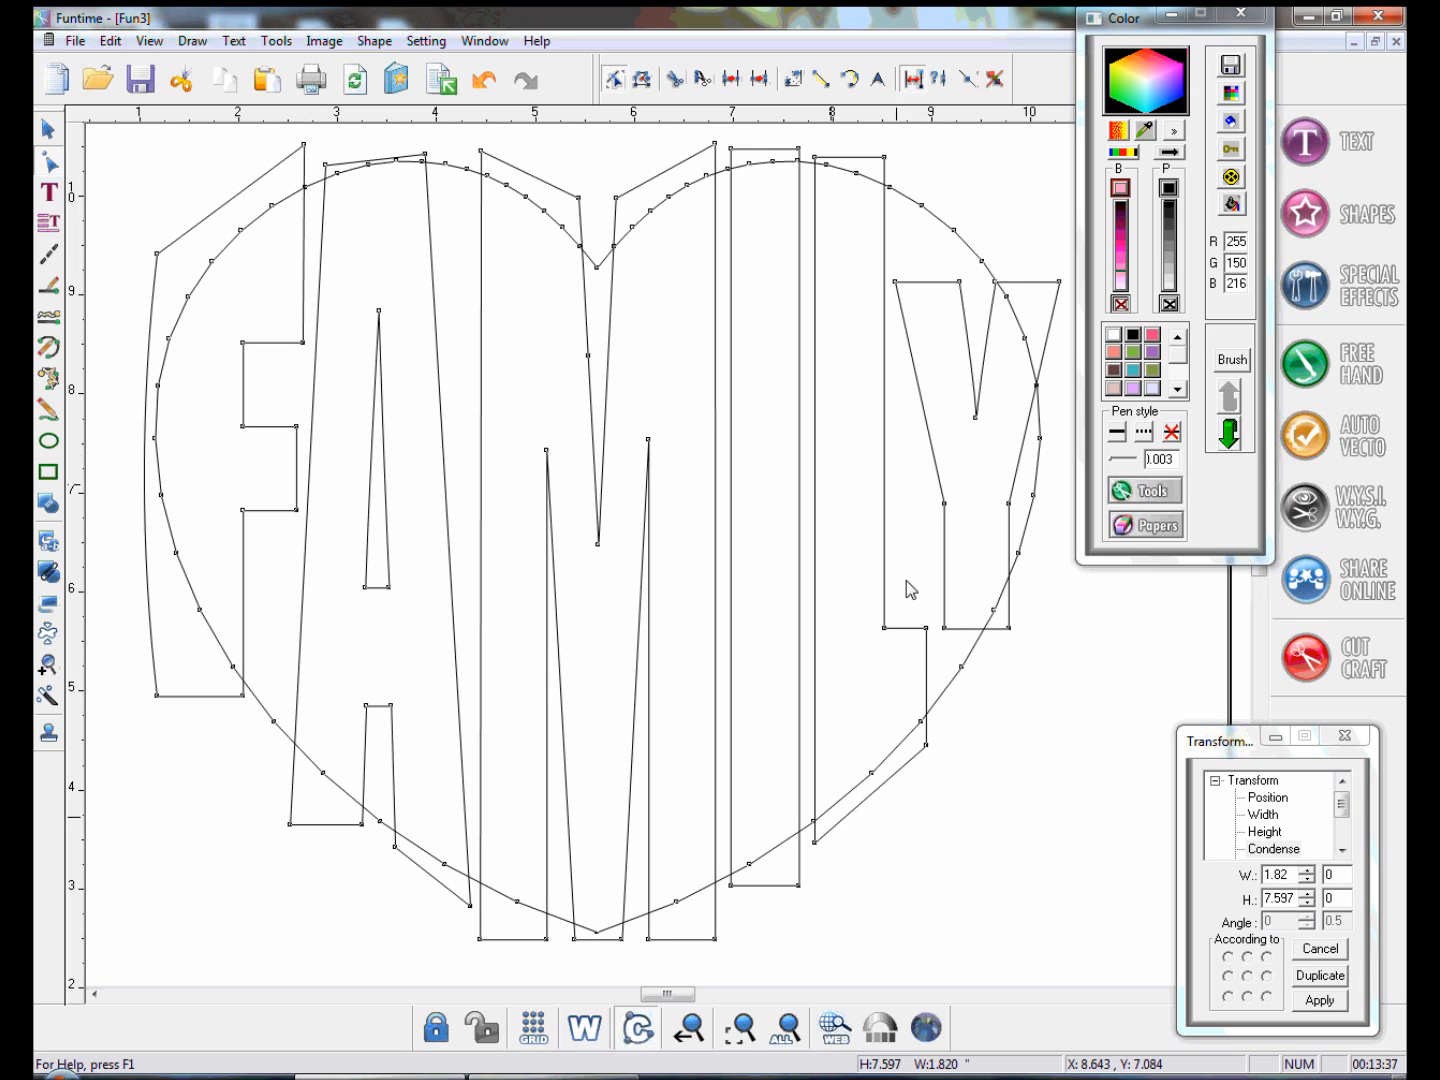
# Nudge the Y slightly upward so its stem sits clear above the L's foot
pyautogui.click(47, 130)
pyautogui.click(978, 471)
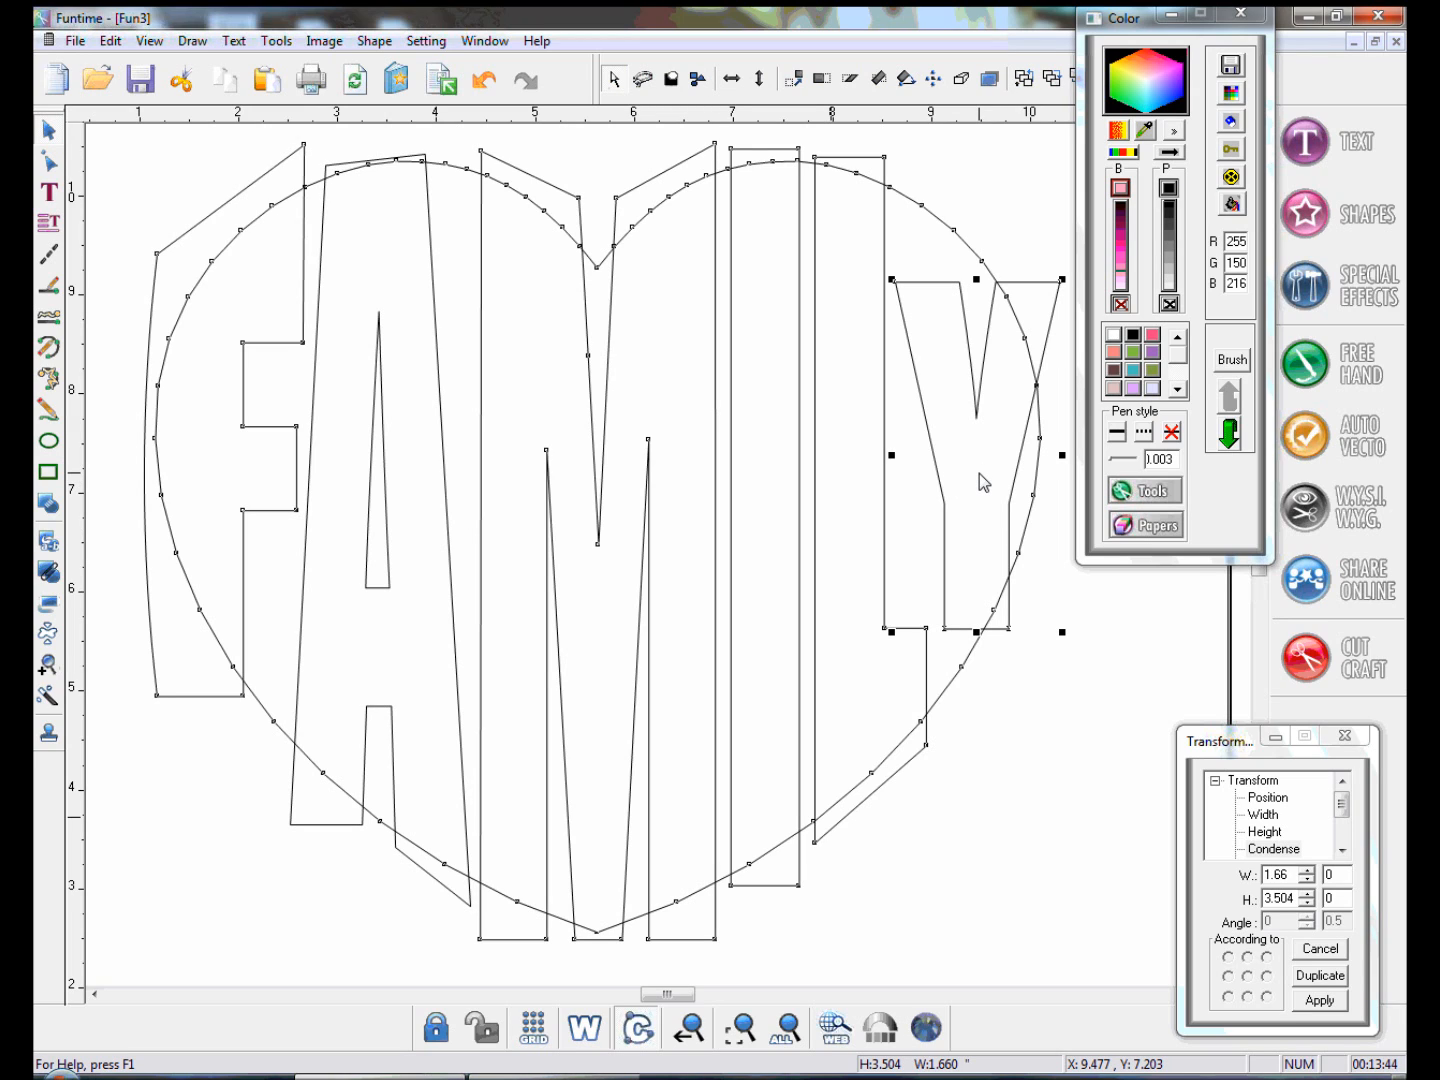
pyautogui.press('Up')
pyautogui.press('Up')
pyautogui.press('Up')
pyautogui.press('Up')
pyautogui.press('Up')
pyautogui.press('Up')
pyautogui.press('Up')
pyautogui.press('Up')
pyautogui.press('Up')
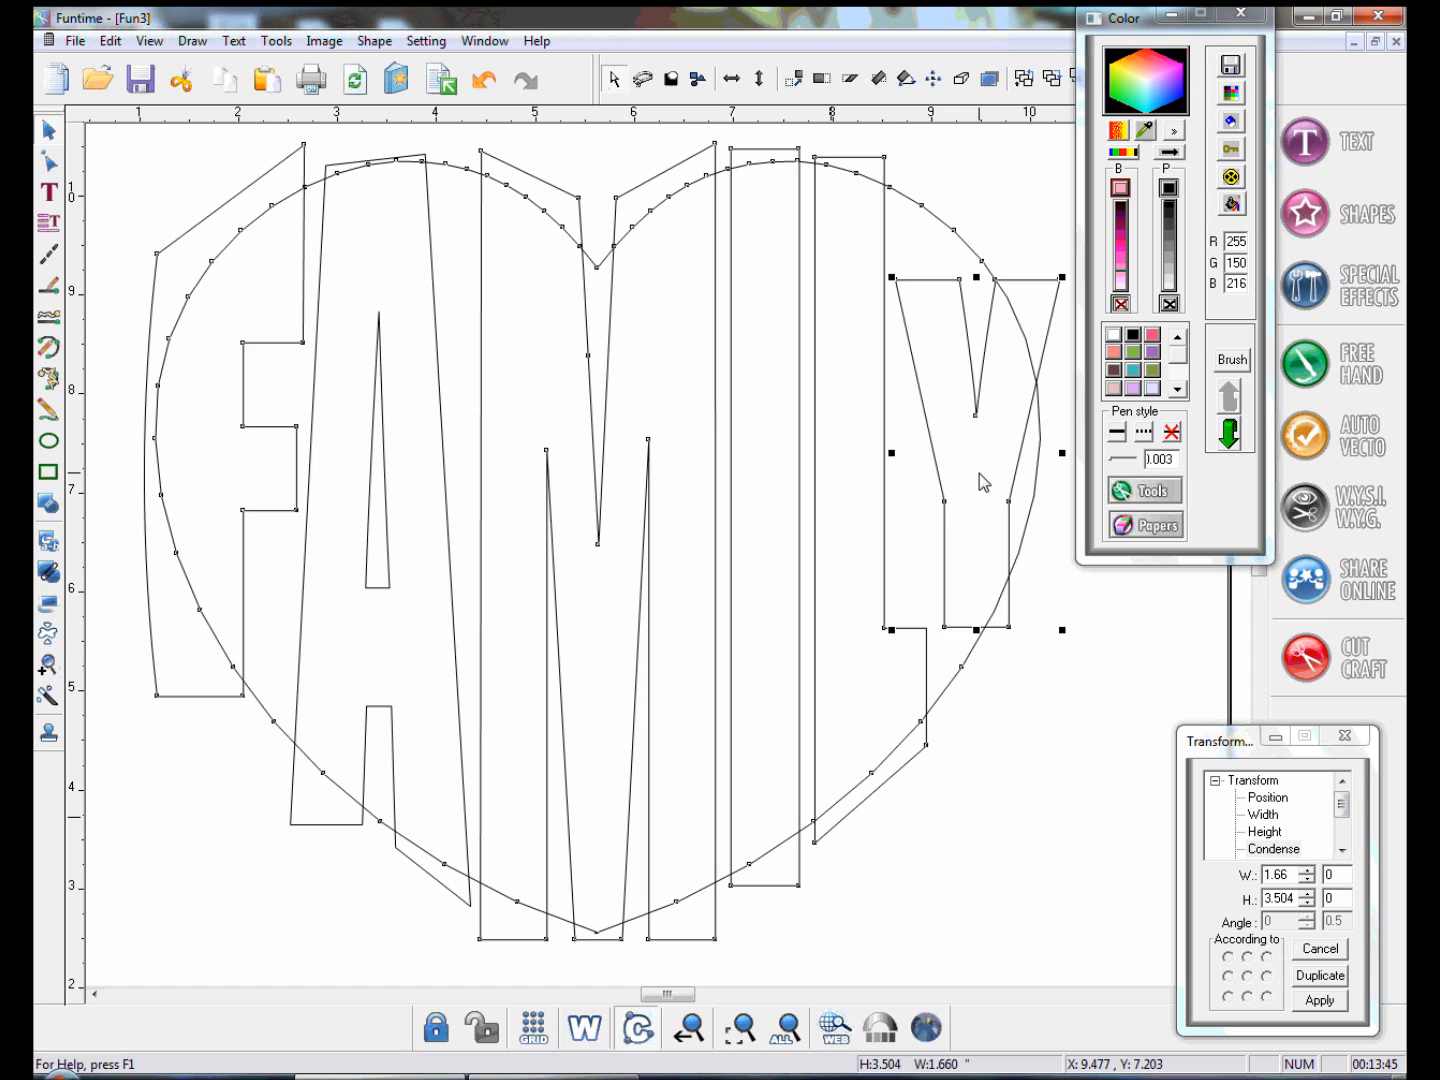
pyautogui.press('Up')
pyautogui.press('Up')
pyautogui.press('Up')
pyautogui.press('Up')
pyautogui.press('Up')
pyautogui.press('Up')
pyautogui.press('Up')
pyautogui.press('Up')
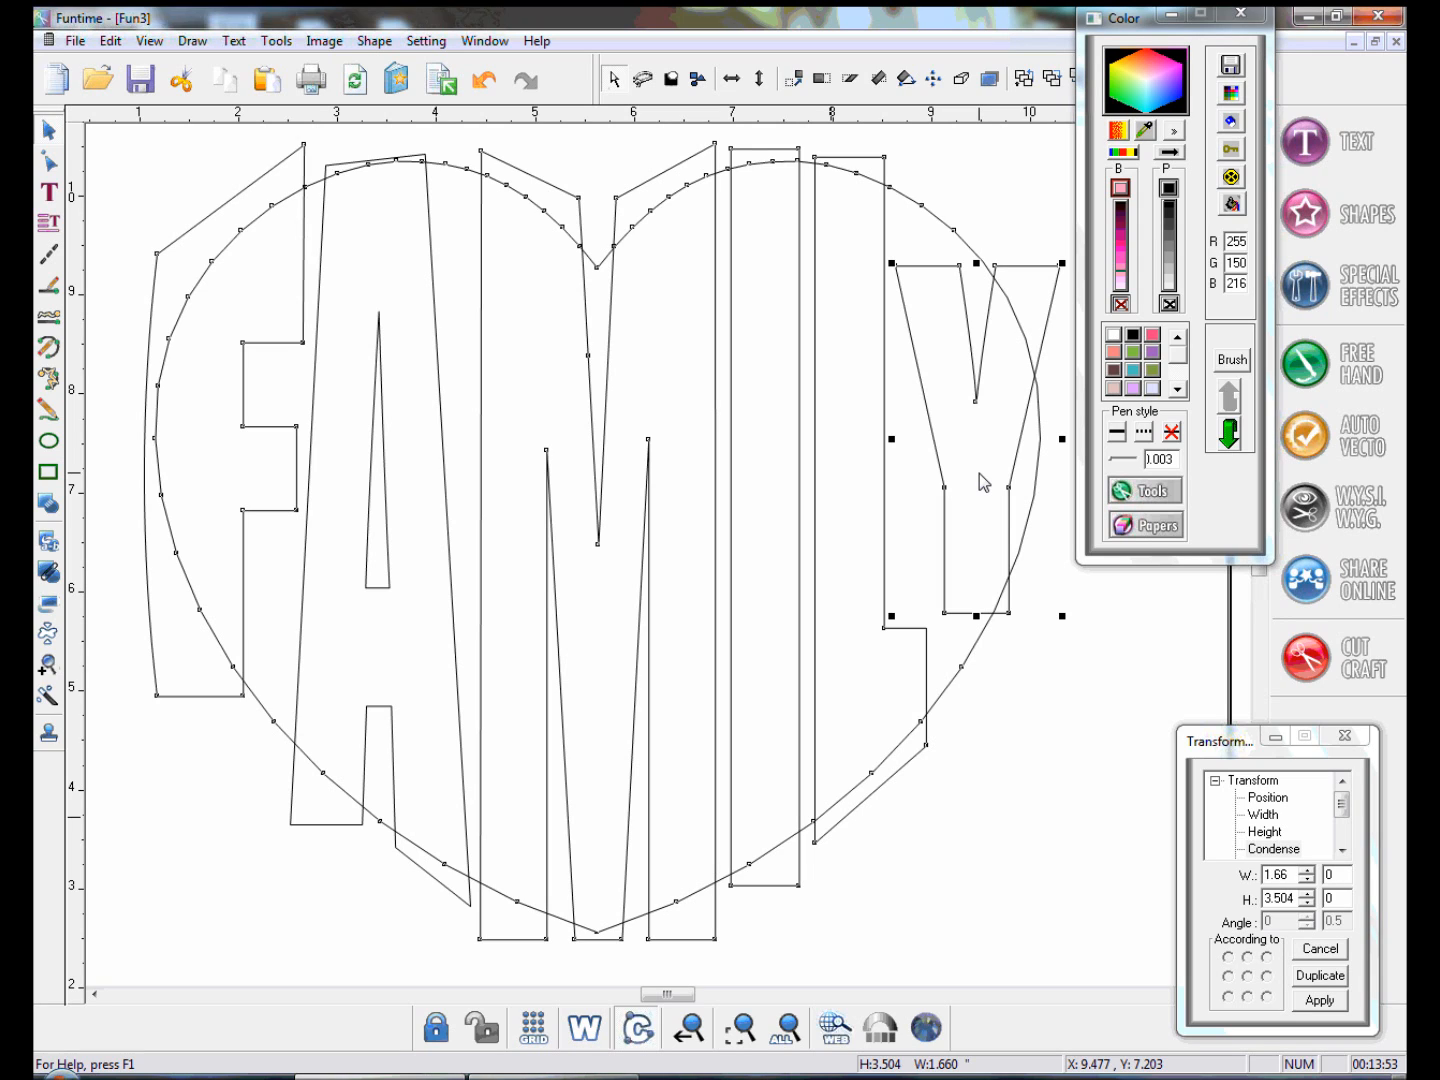
# Extend the L's foot by pulling its upper-right corner outside the heart, and raise the Y's left arm's two top corners above the outline
pyautogui.click(48, 161)
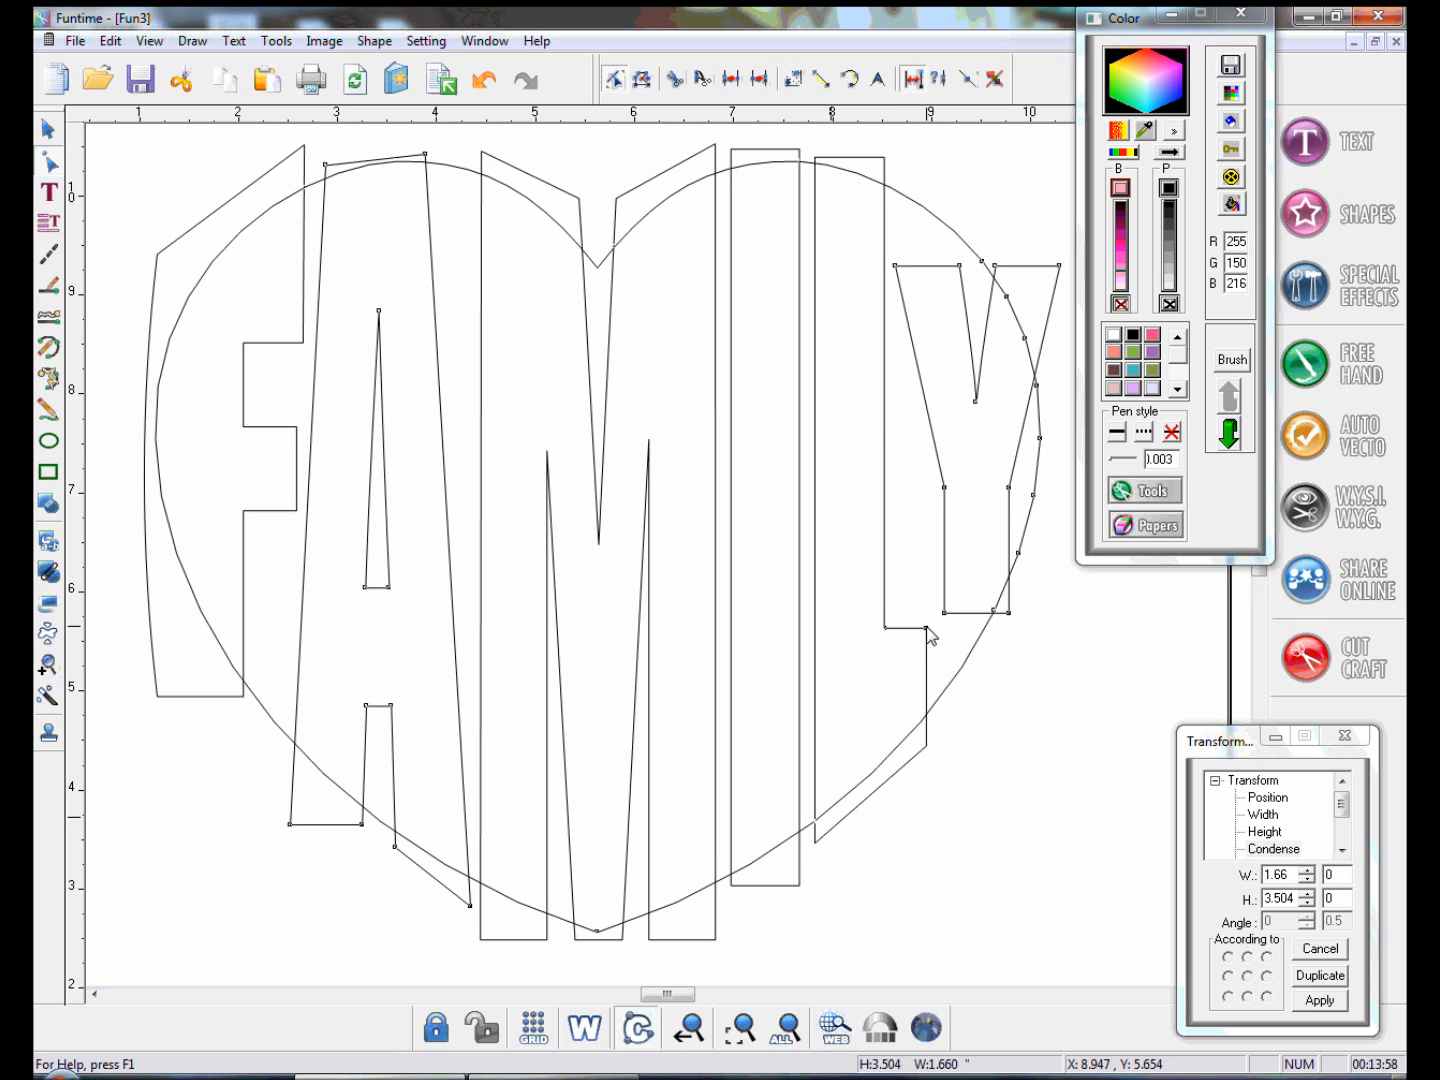
pyautogui.moveTo(927, 629); pyautogui.dragTo(1021, 628)
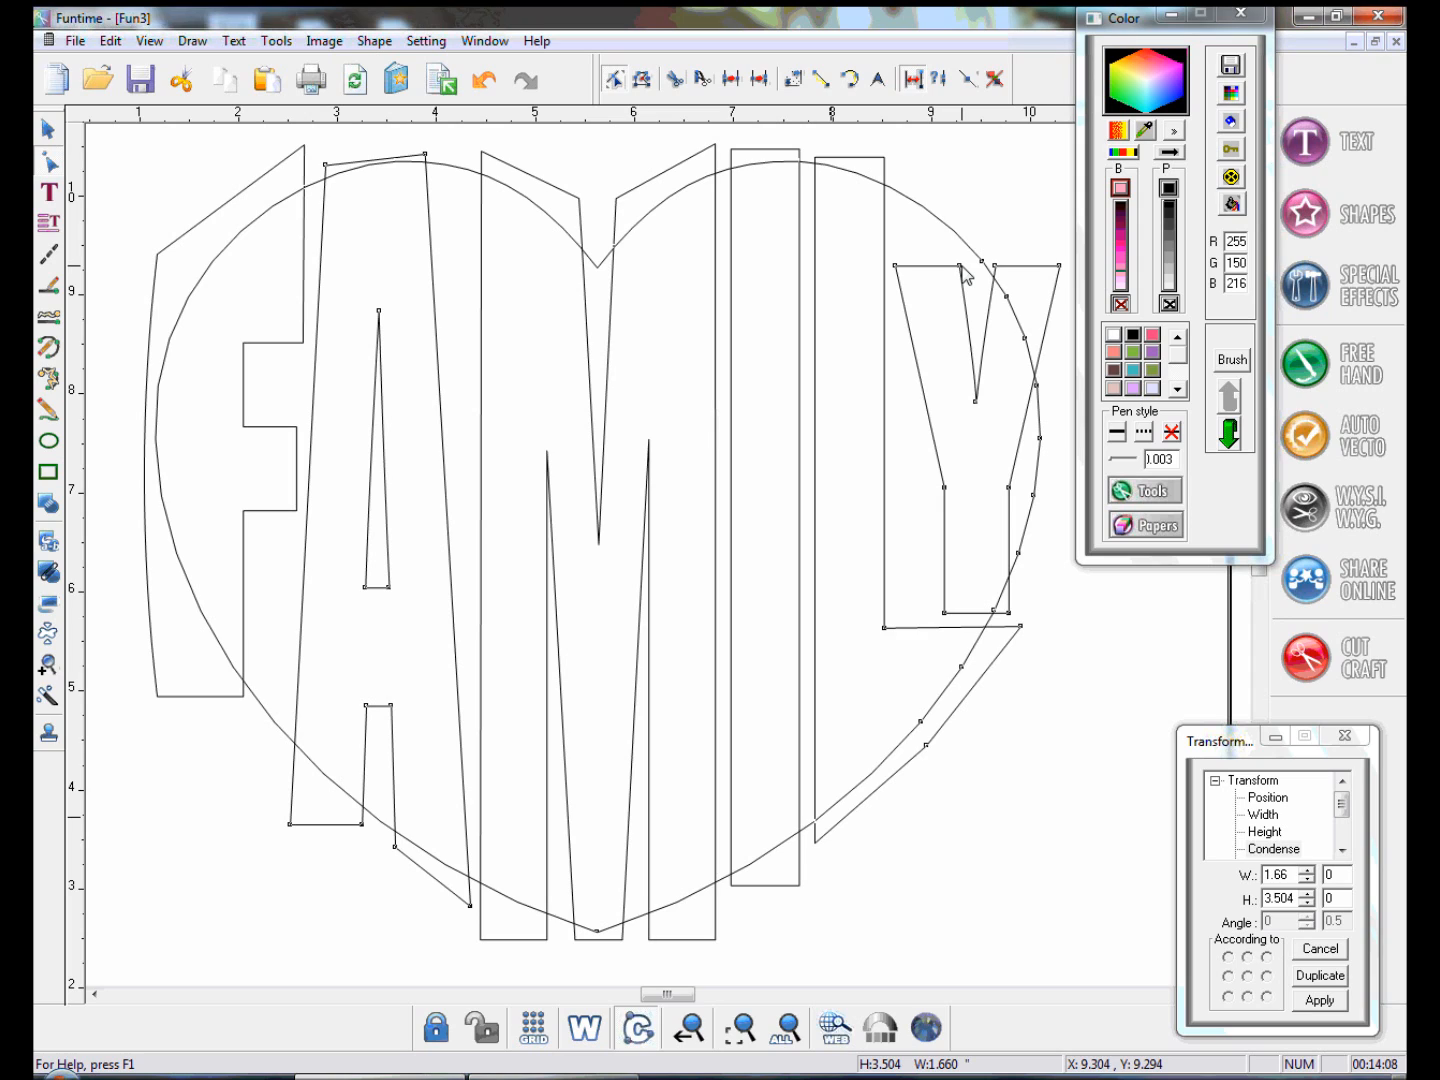
pyautogui.moveTo(961, 267); pyautogui.dragTo(950, 182)
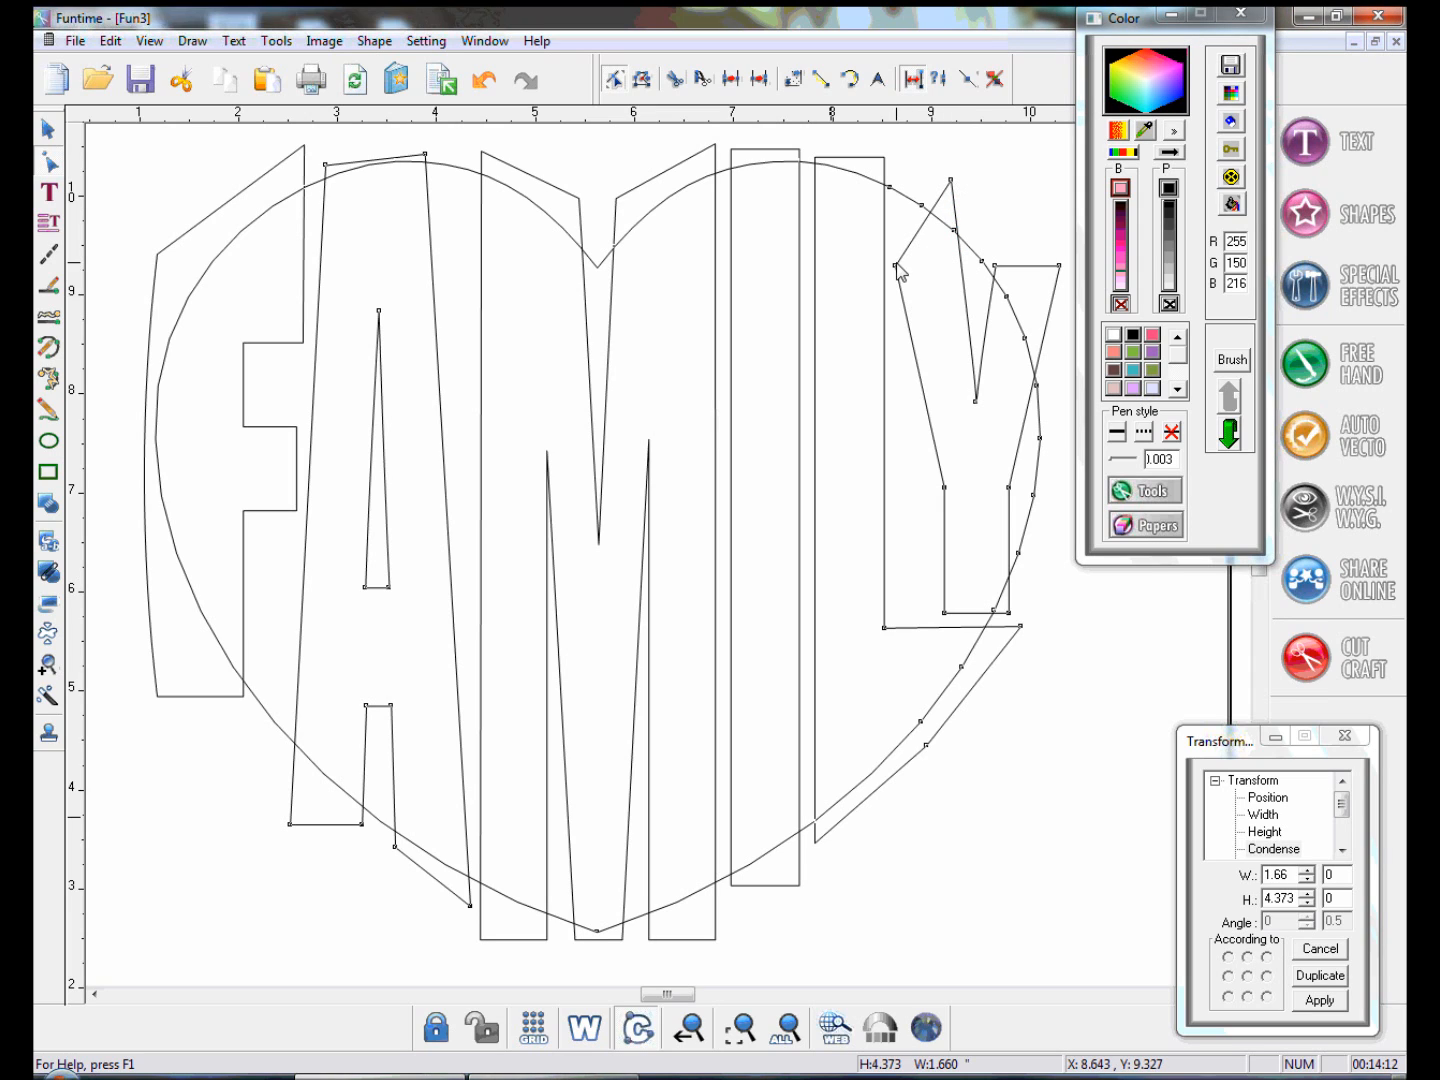
pyautogui.moveTo(895, 266); pyautogui.dragTo(887, 177)
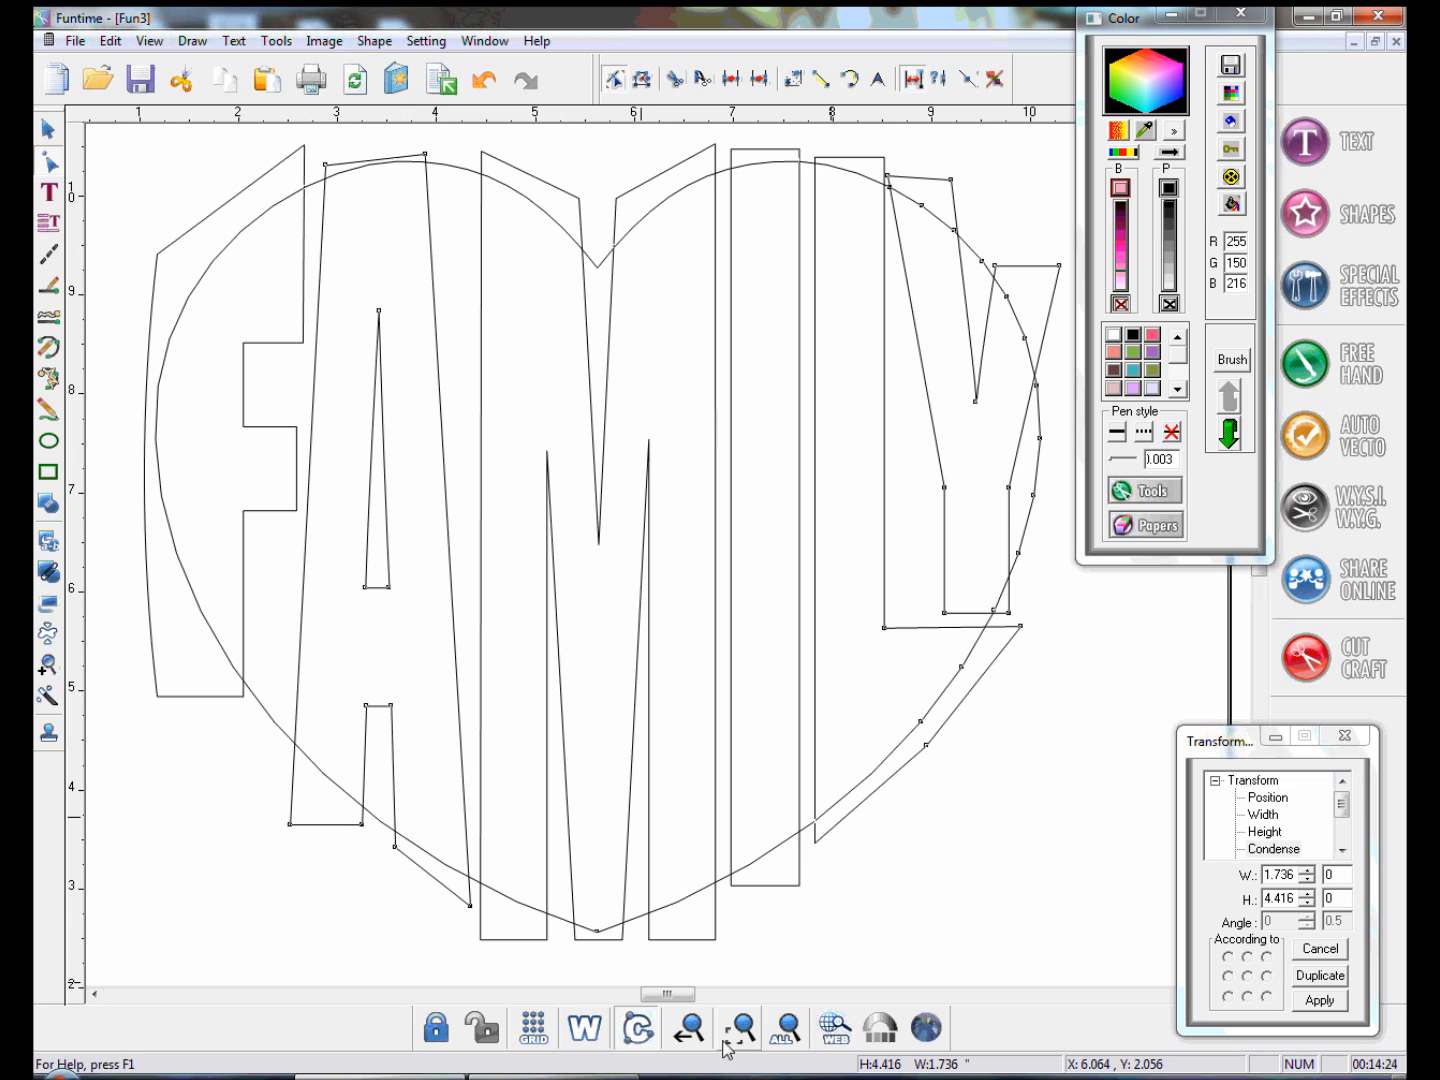
# Trim the letters to the heart shape by applying Intersection to all the letters together with the heart outline
pyautogui.click(680, 1039)
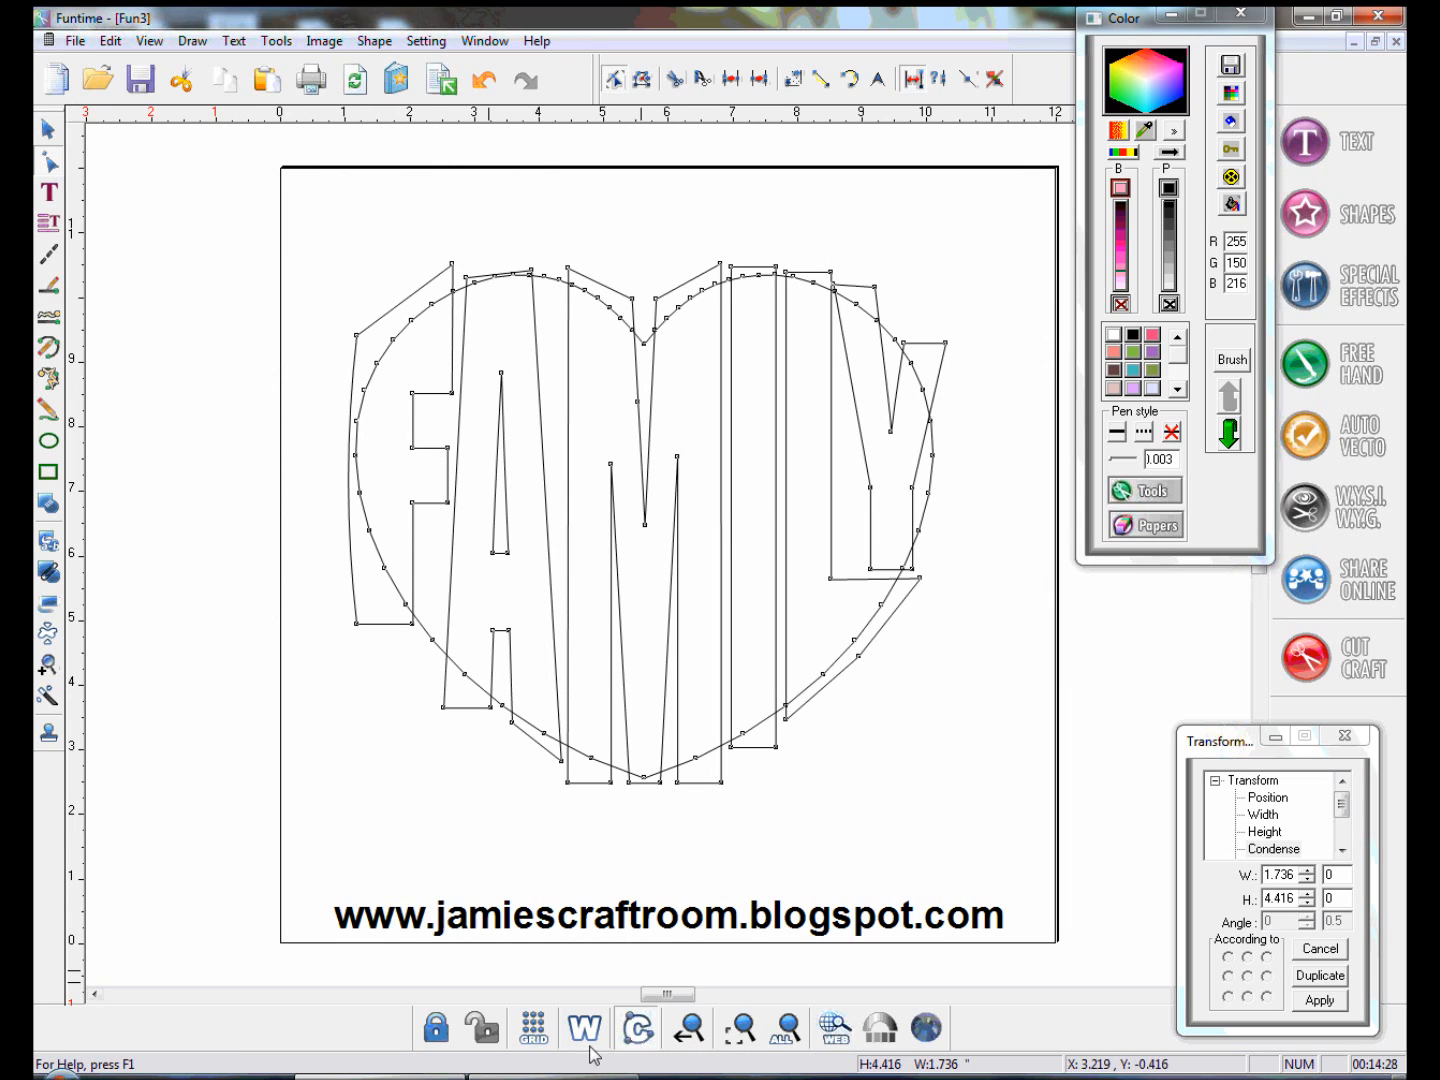
pyautogui.click(632, 1036)
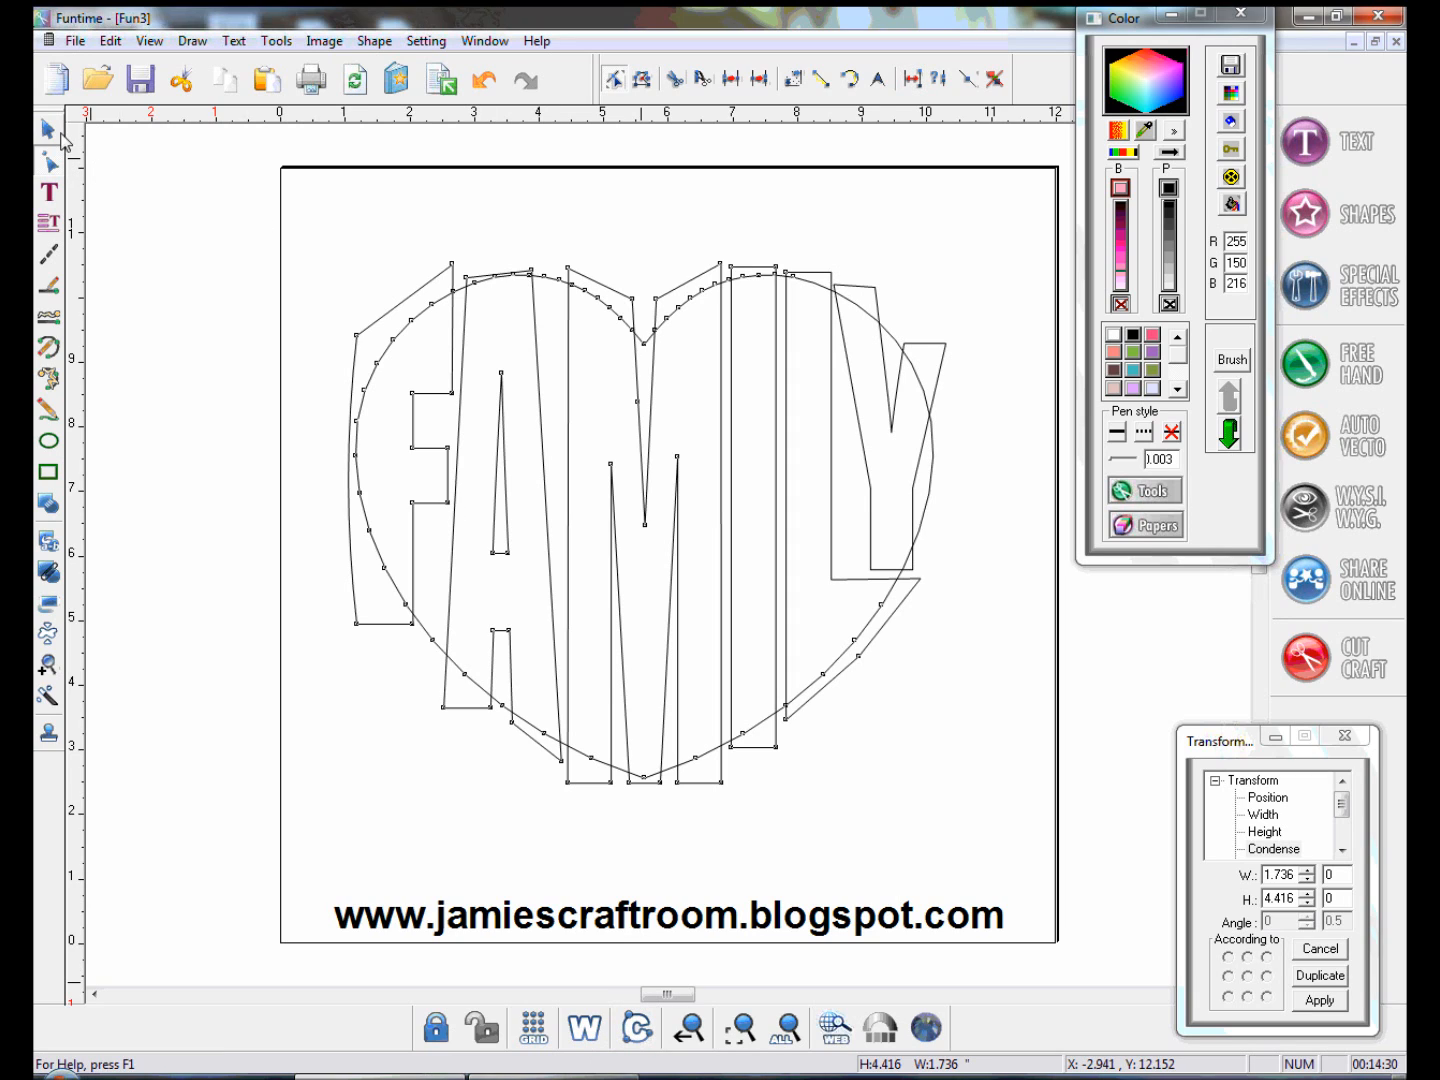
pyautogui.click(50, 133)
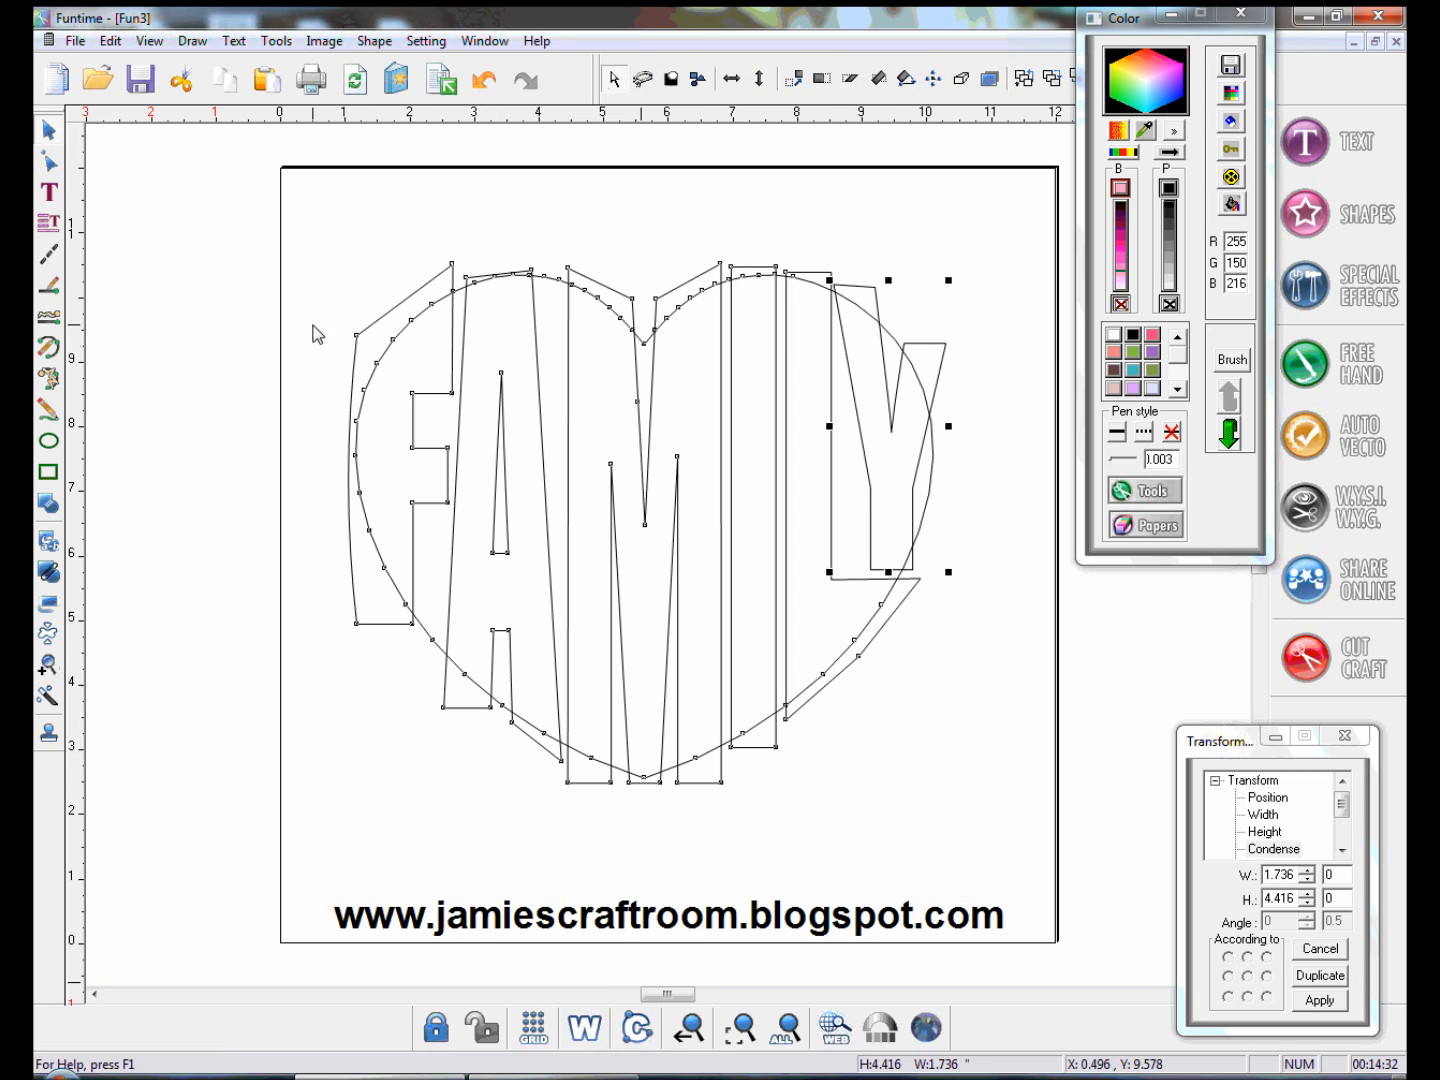
pyautogui.click(406, 748)
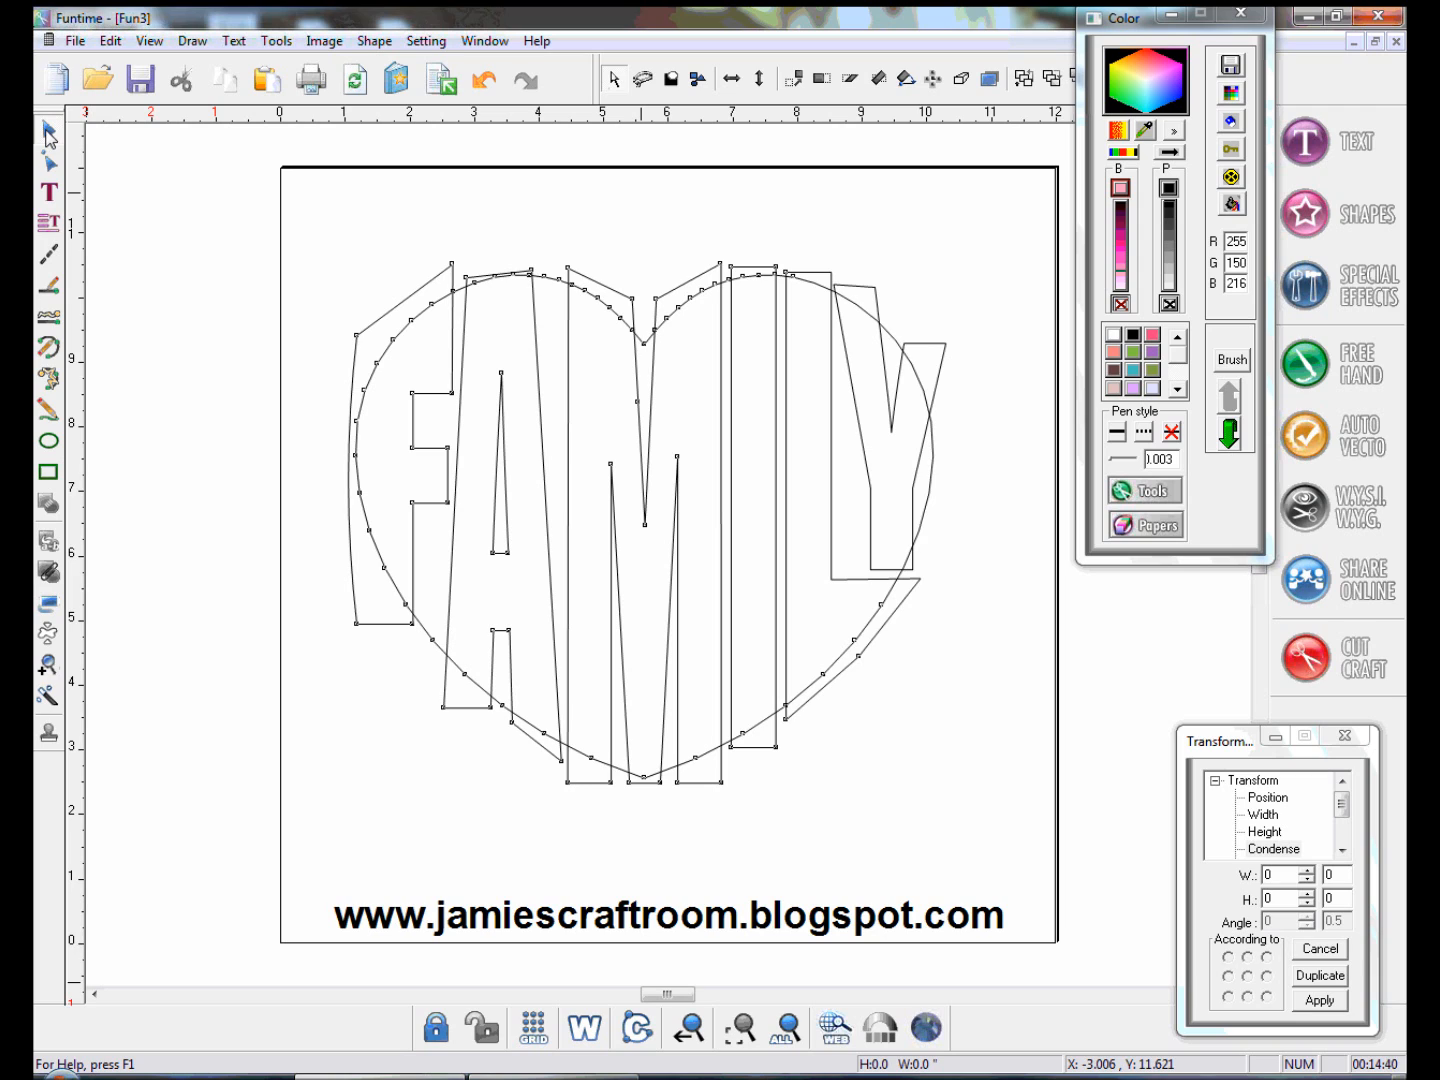
pyautogui.moveTo(294, 212); pyautogui.dragTo(1039, 852)
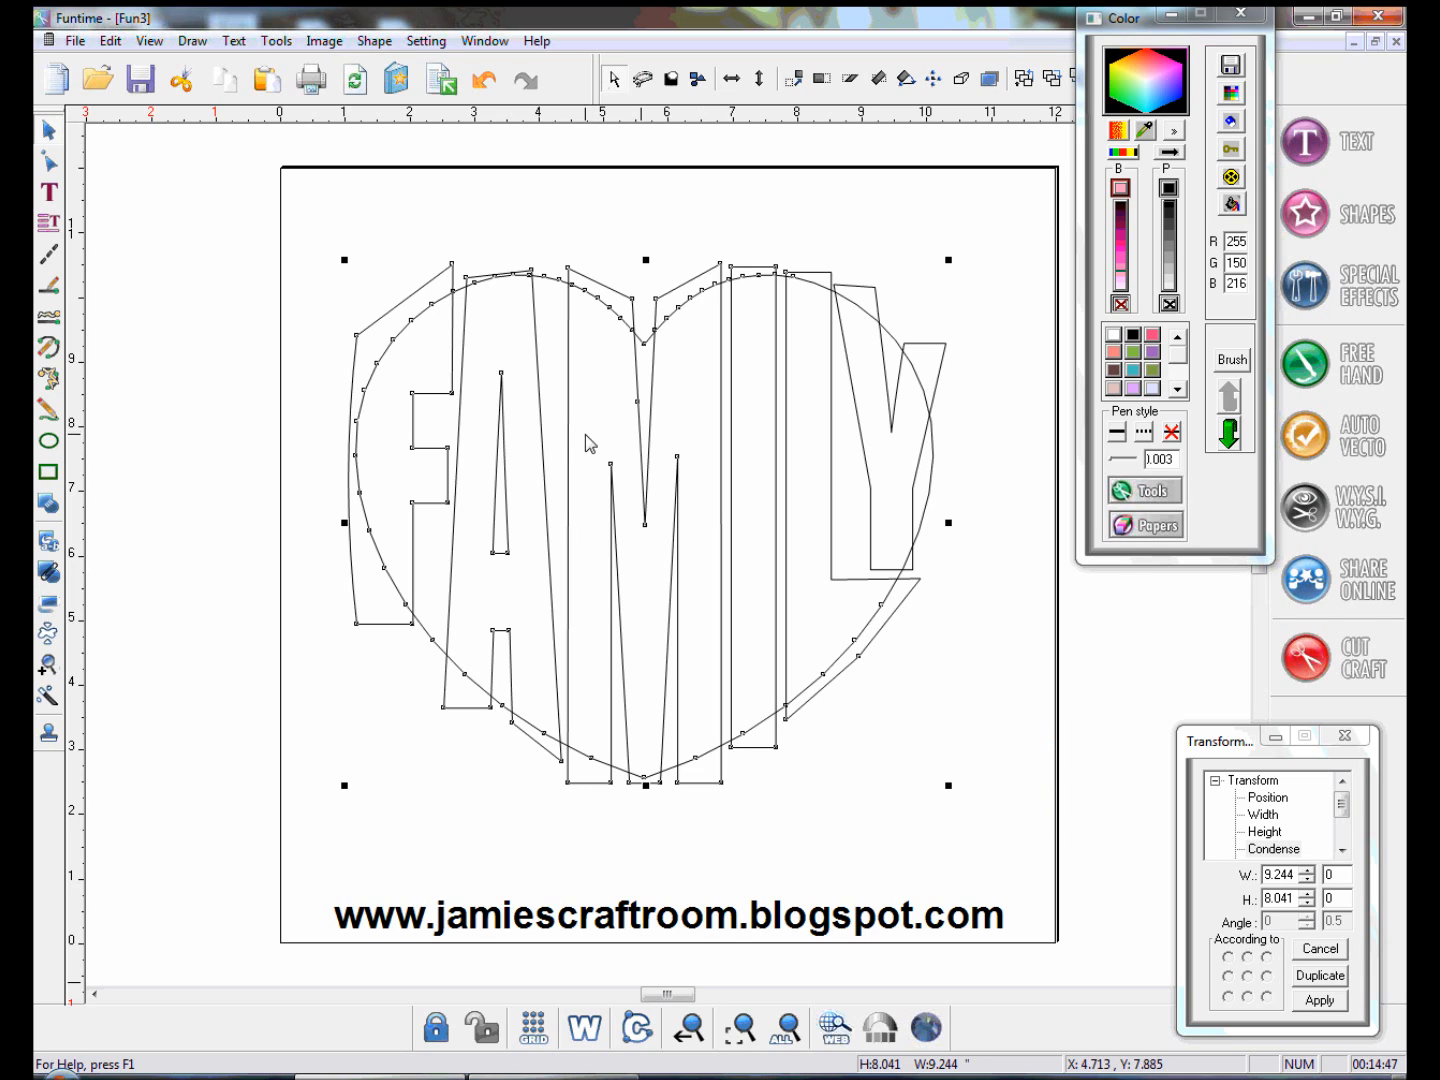
pyautogui.click(279, 43)
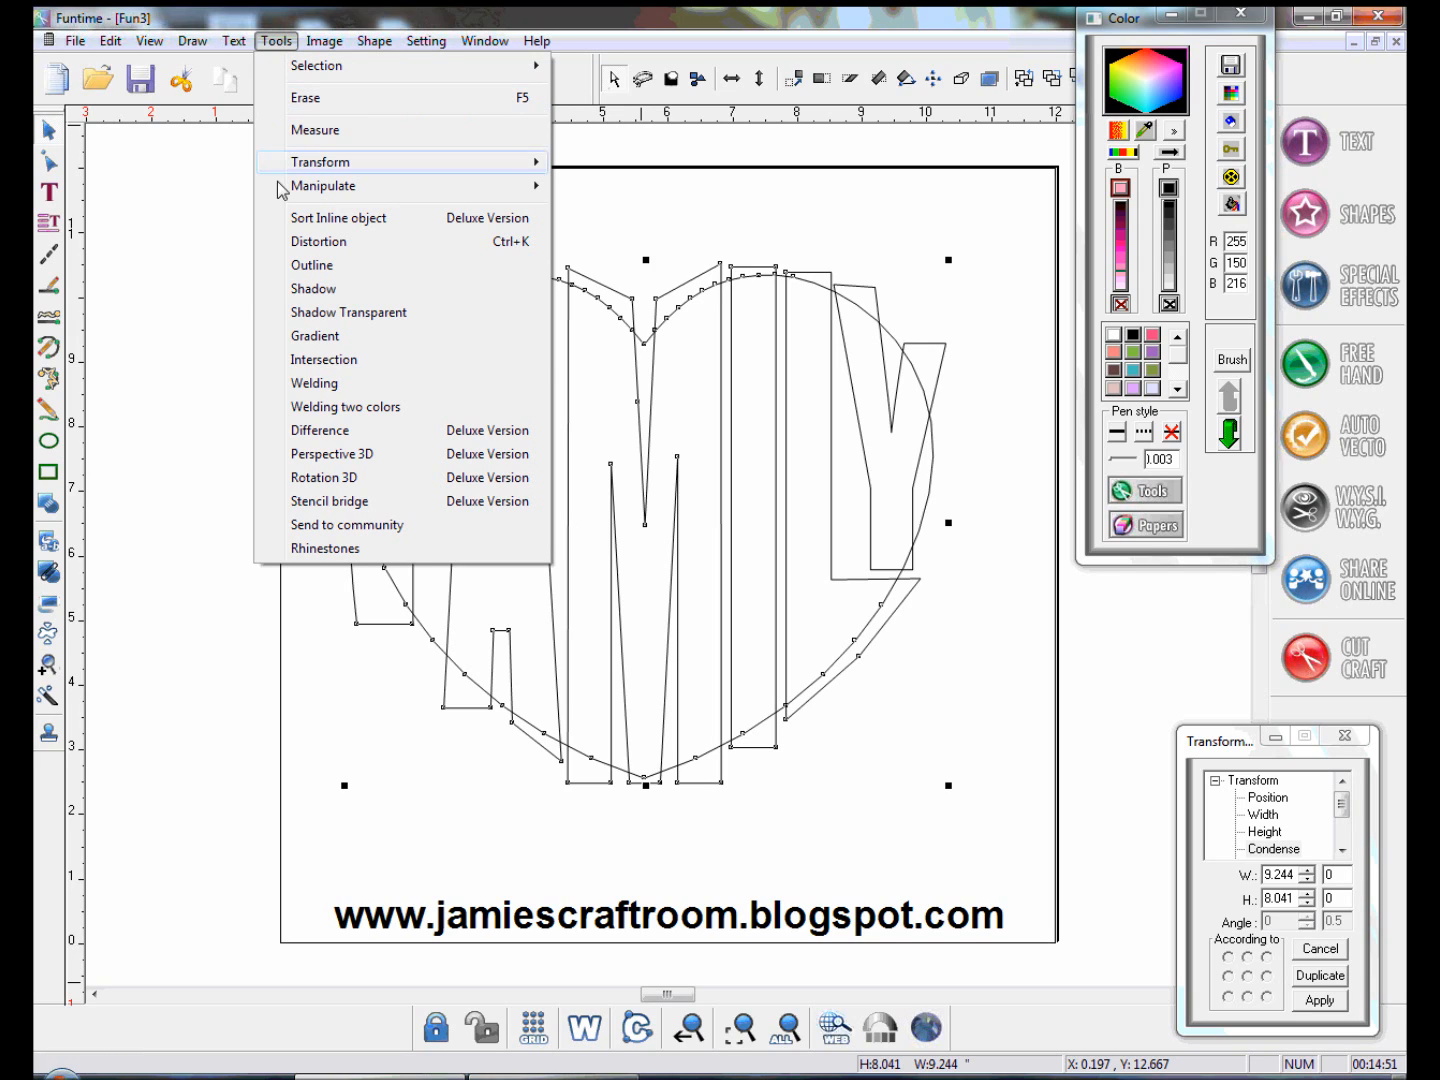
pyautogui.click(392, 364)
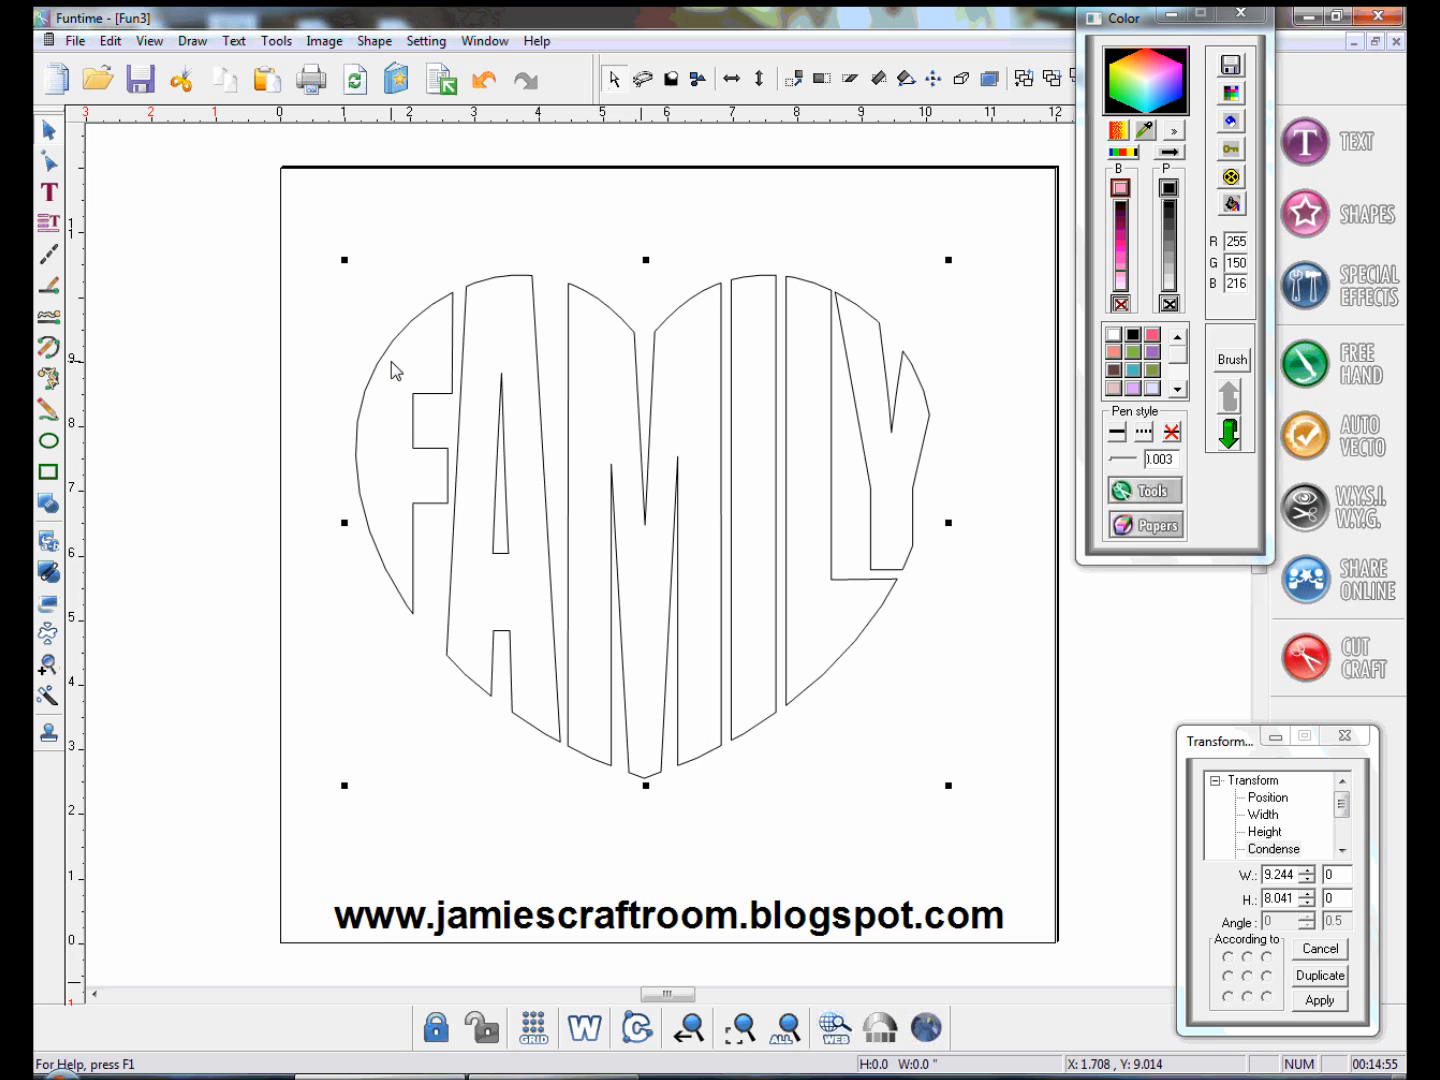
pyautogui.click(360, 381)
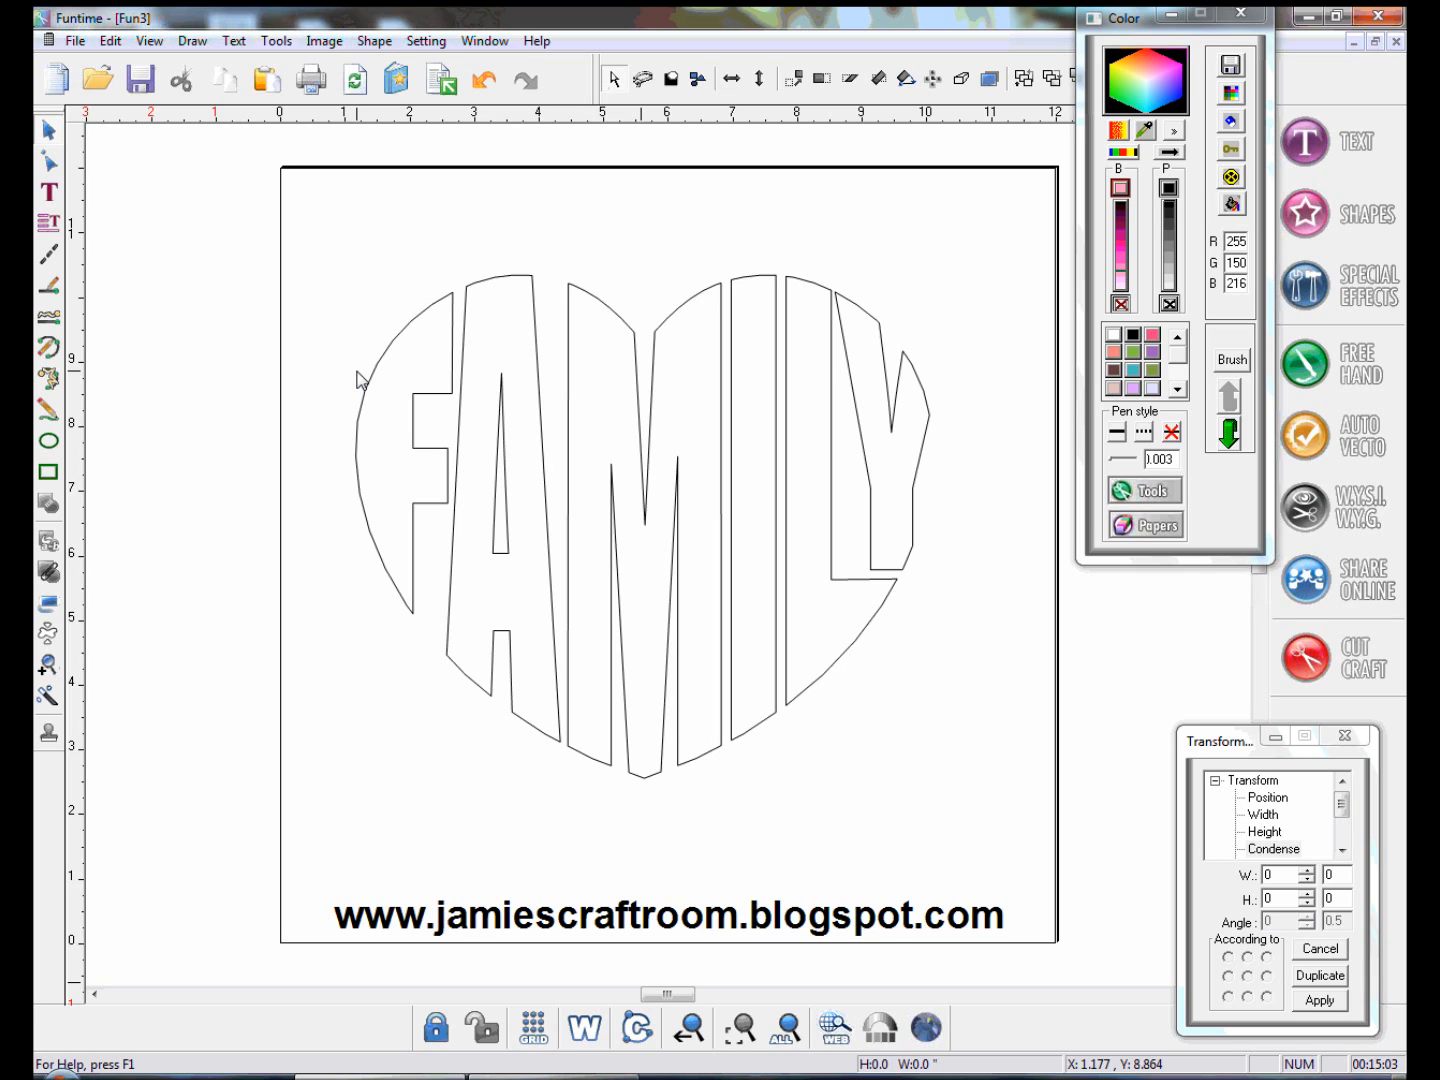
# Copy the outlined FAMILY heart from FamilyHeart.WPC into Fun3 and move it off the new heart, past the page's lower-left corner
pyautogui.click(484, 41)
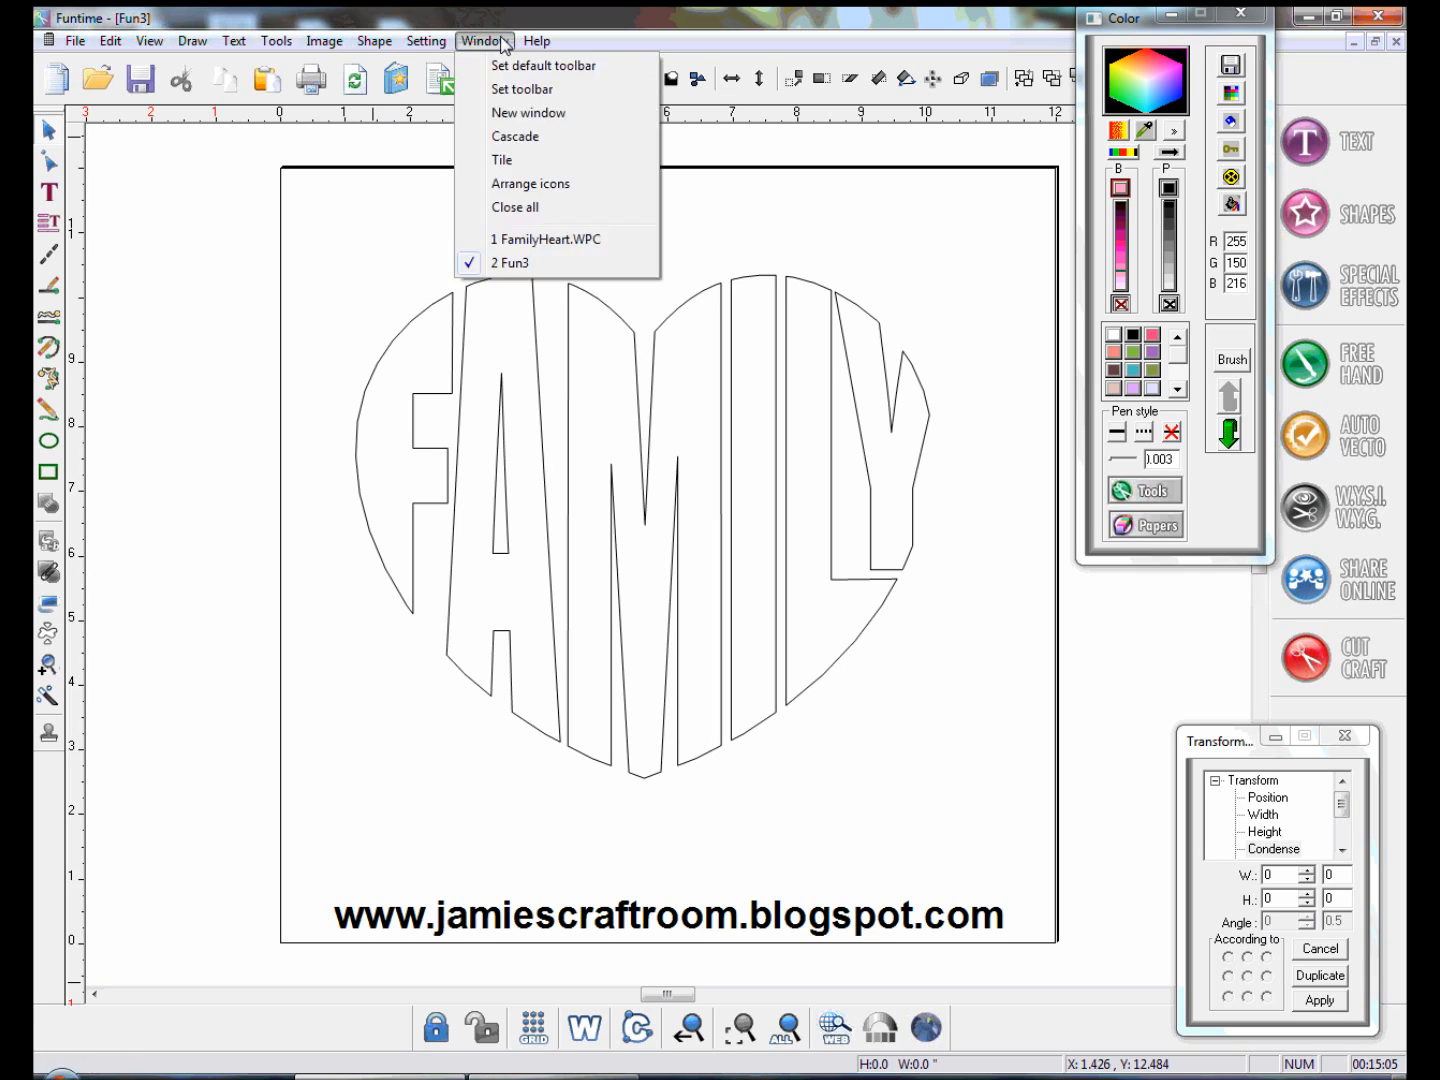
pyautogui.click(529, 250)
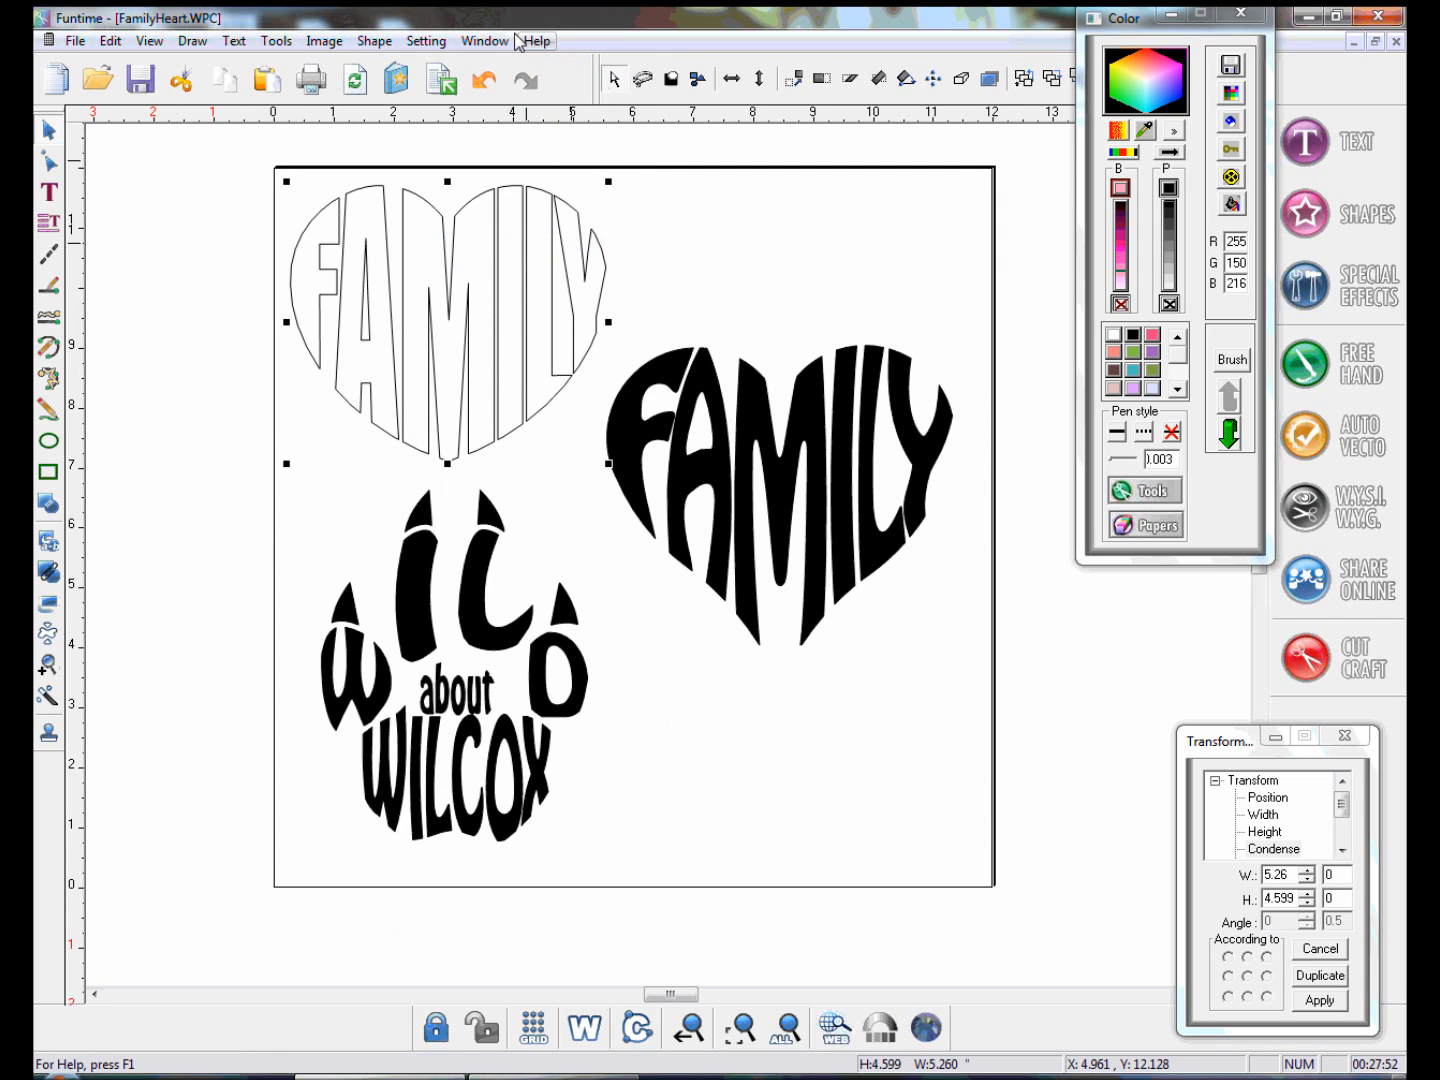
pyautogui.click(483, 40)
pyautogui.click(550, 264)
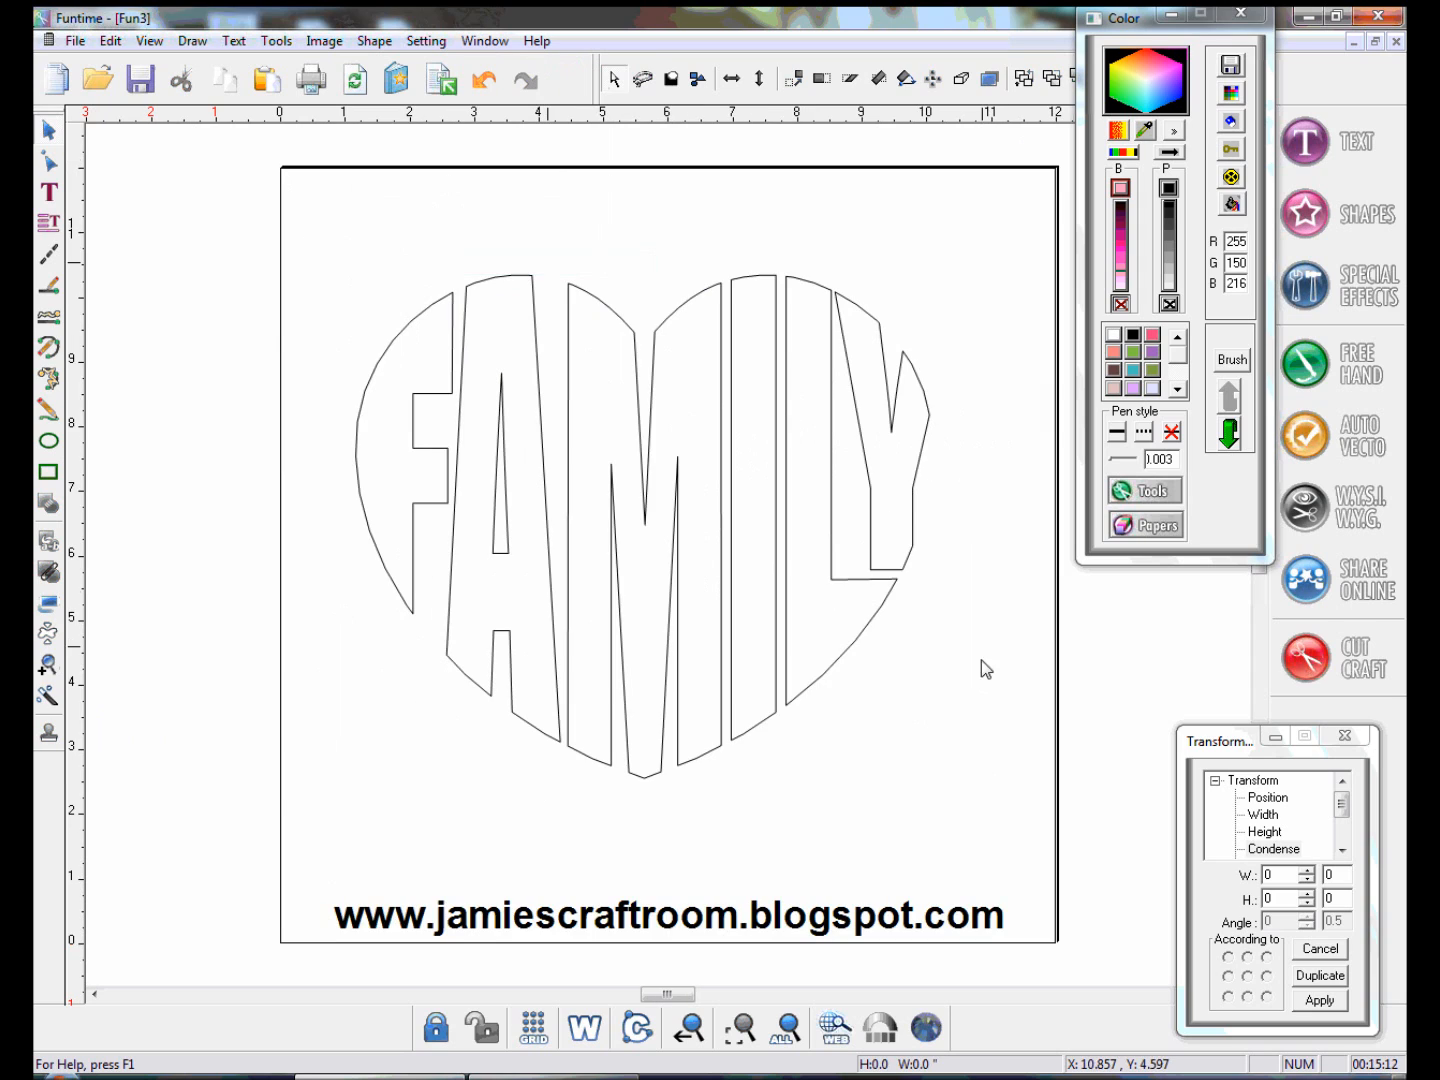
pyautogui.hotkey('ctrl', 'v')
pyautogui.click(761, 424)
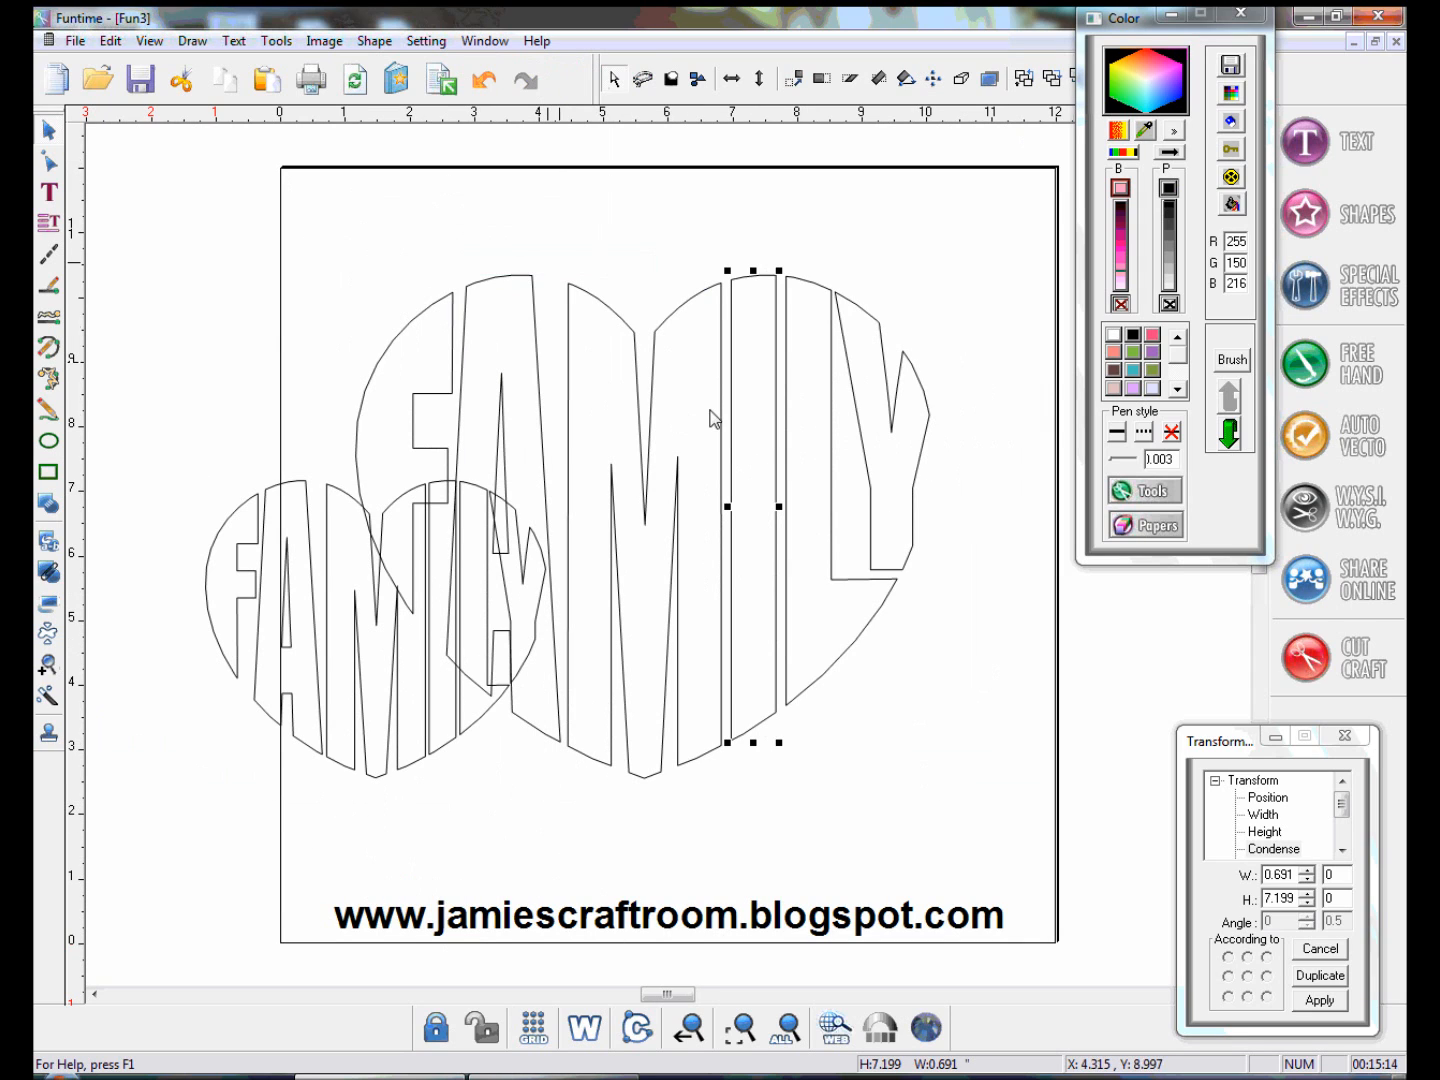
pyautogui.moveTo(367, 679); pyautogui.dragTo(183, 761)
# Group the new FAMILY heart's letters and shrink the heart to about 5.2 by 4.6 in at the page's upper right
pyautogui.moveTo(318, 220); pyautogui.dragTo(1062, 810)
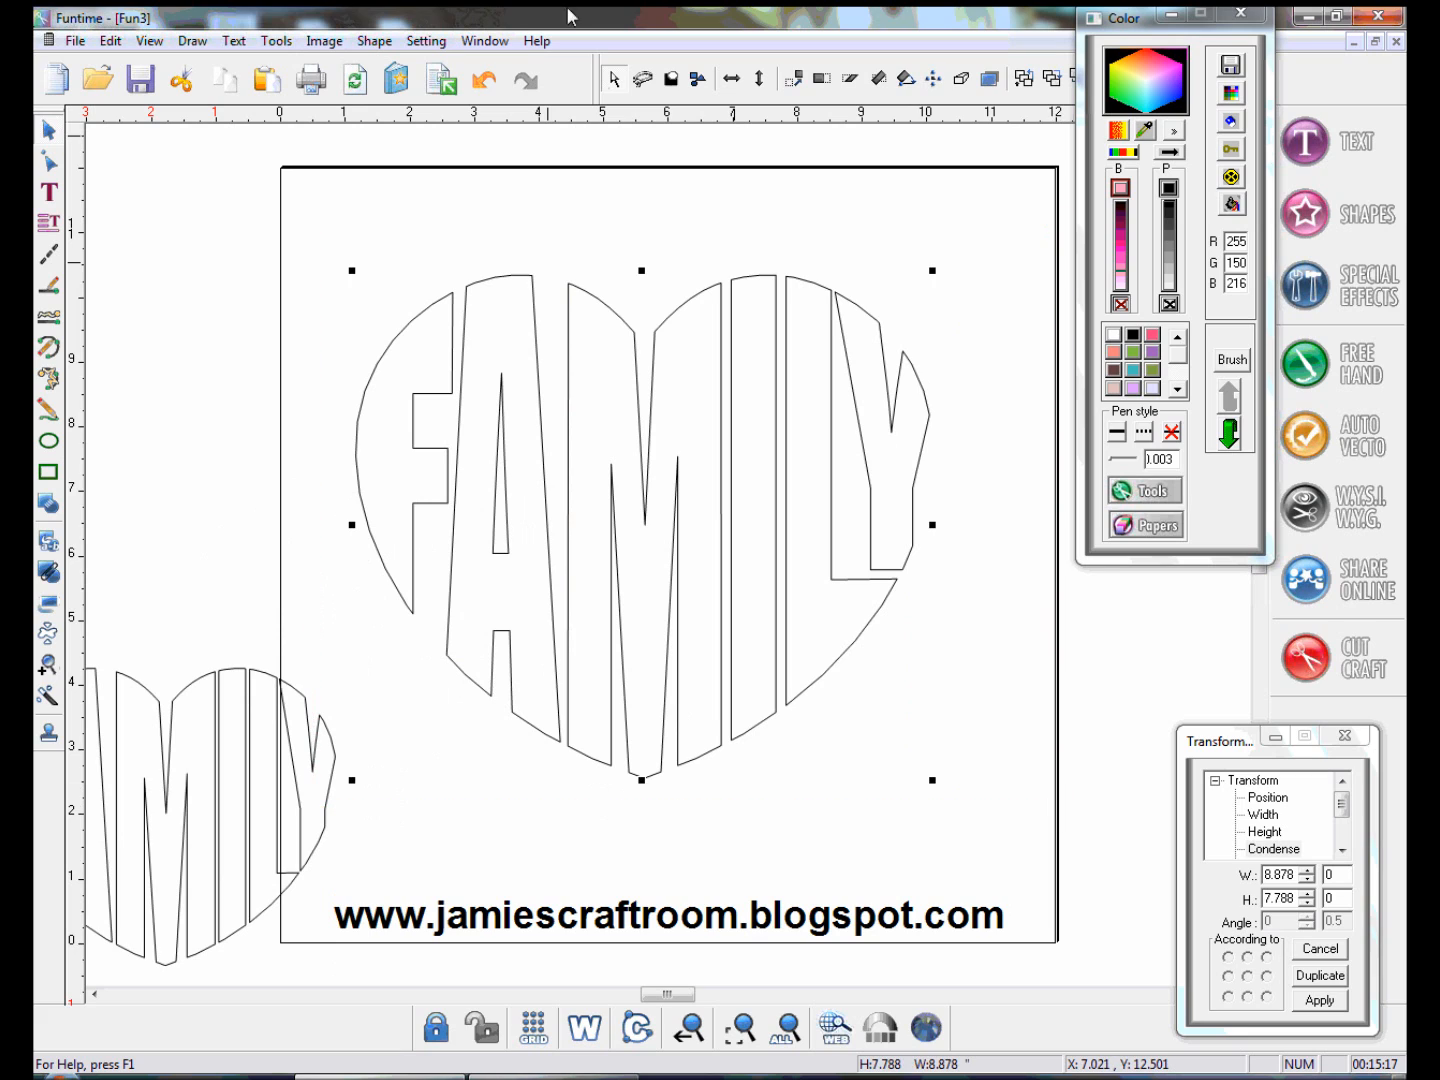
pyautogui.click(374, 40)
pyautogui.click(401, 61)
pyautogui.moveTo(624, 428); pyautogui.dragTo(665, 471)
pyautogui.moveTo(773, 636); pyautogui.dragTo(851, 391)
# Arrange the copied FAMILY heart and the new one side by side along the top of the page
pyautogui.click(158, 815)
pyautogui.moveTo(162, 822); pyautogui.dragTo(535, 618)
pyautogui.click(805, 648)
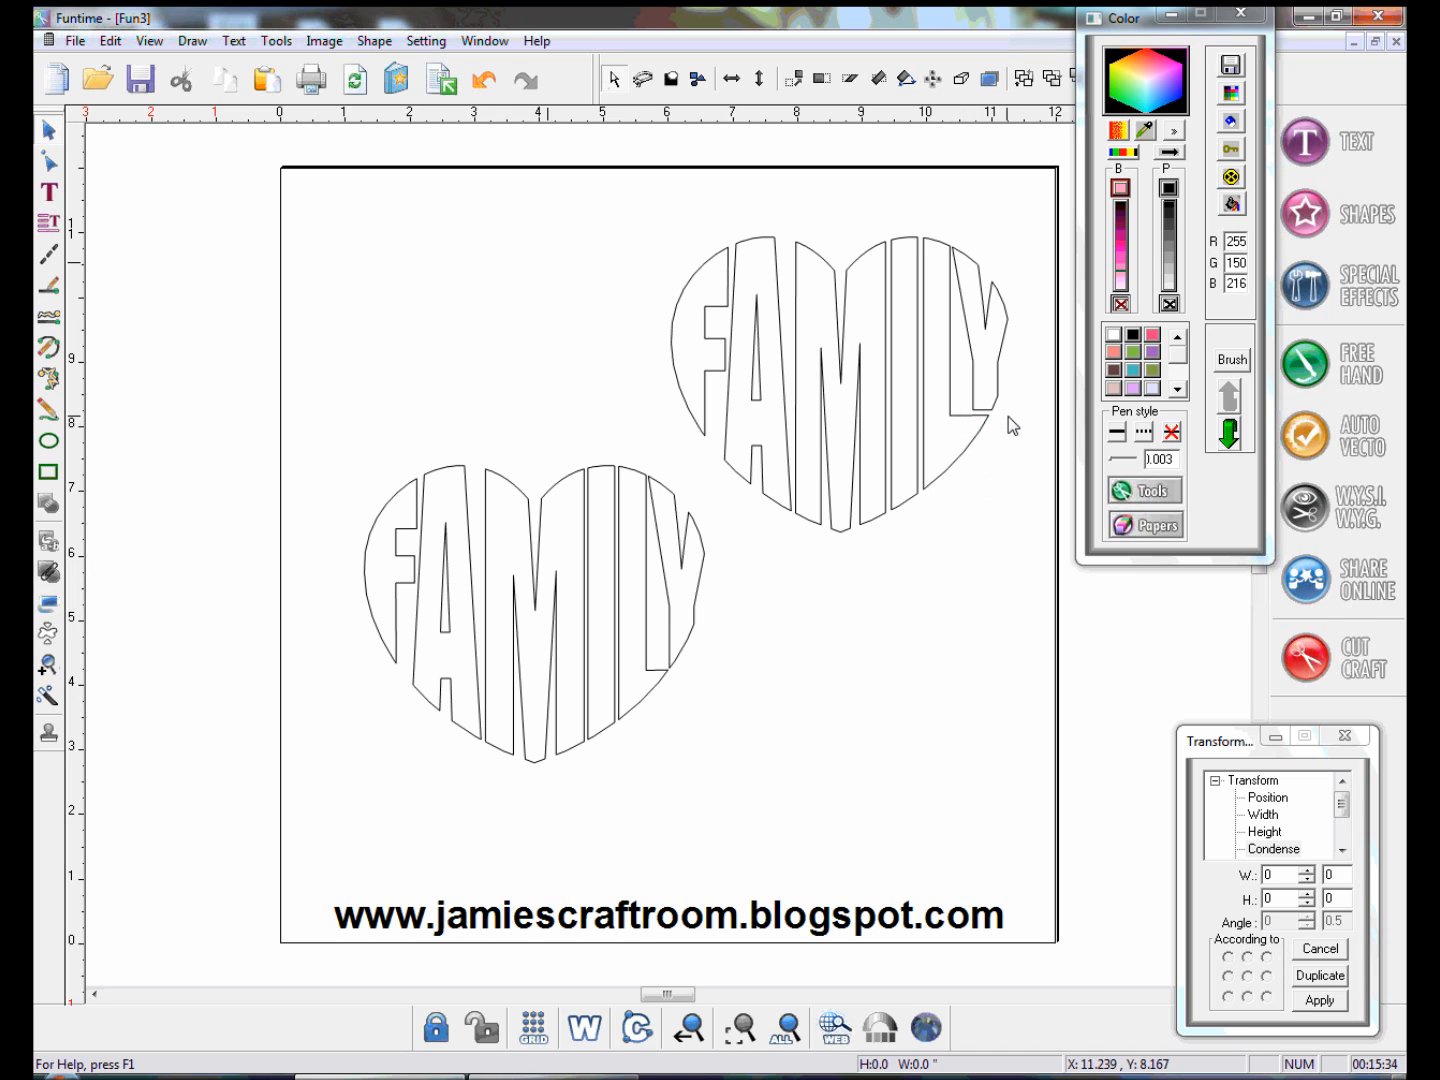
pyautogui.click(574, 602)
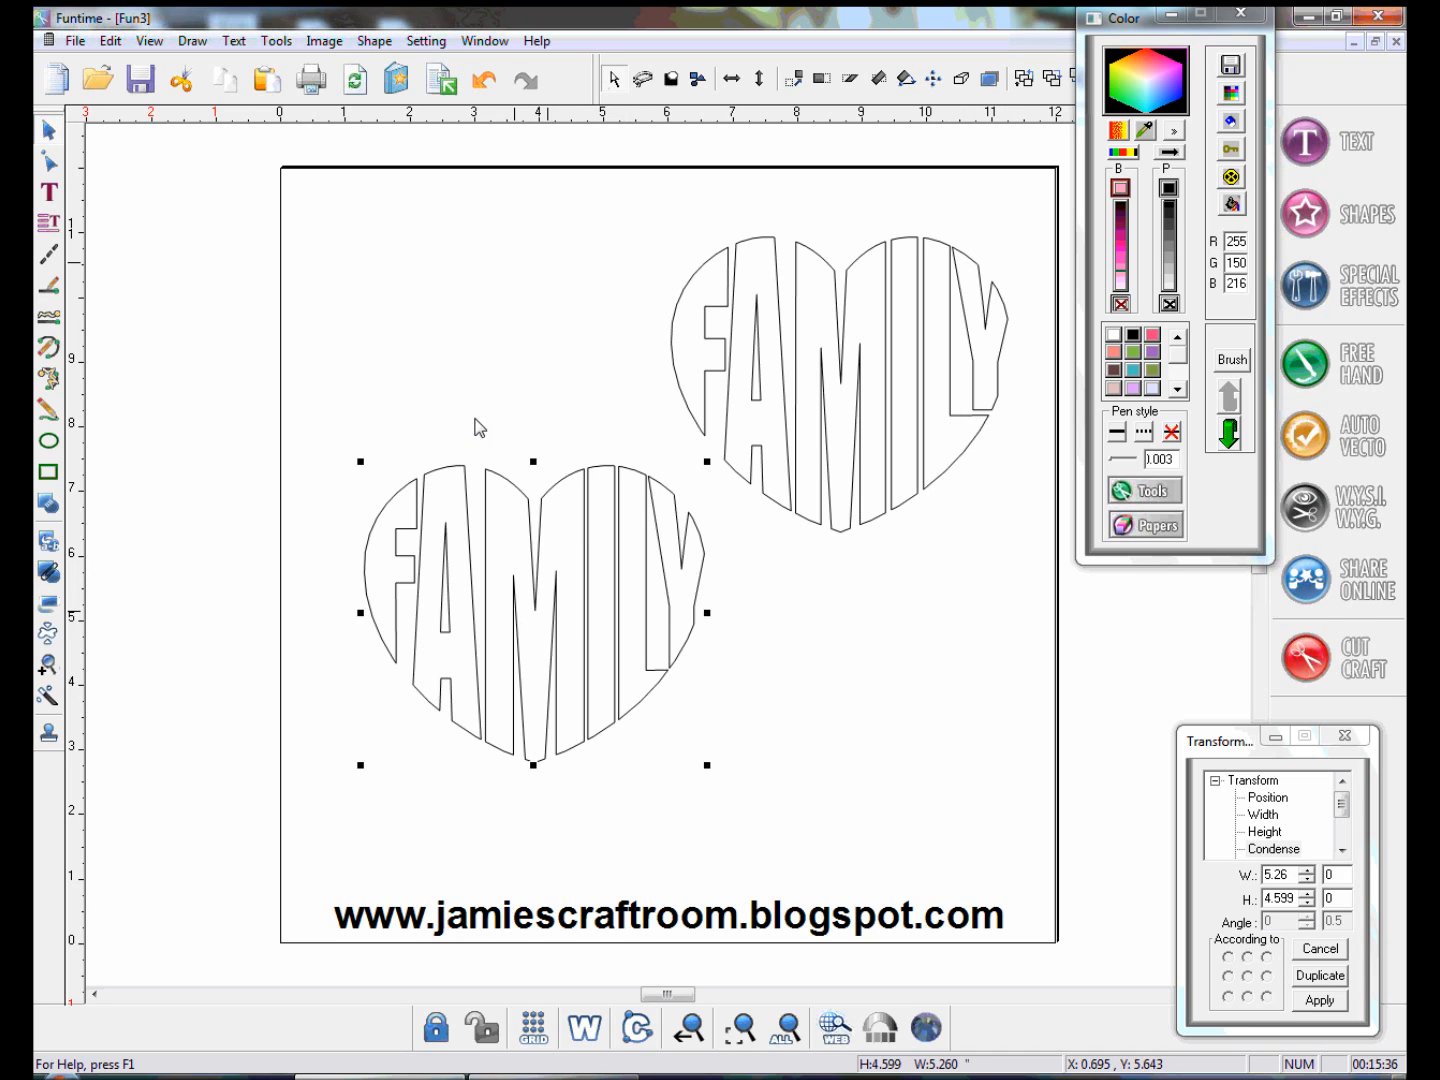
pyautogui.moveTo(450, 383); pyautogui.dragTo(455, 362)
pyautogui.click(821, 398)
pyautogui.moveTo(837, 393); pyautogui.dragTo(833, 363)
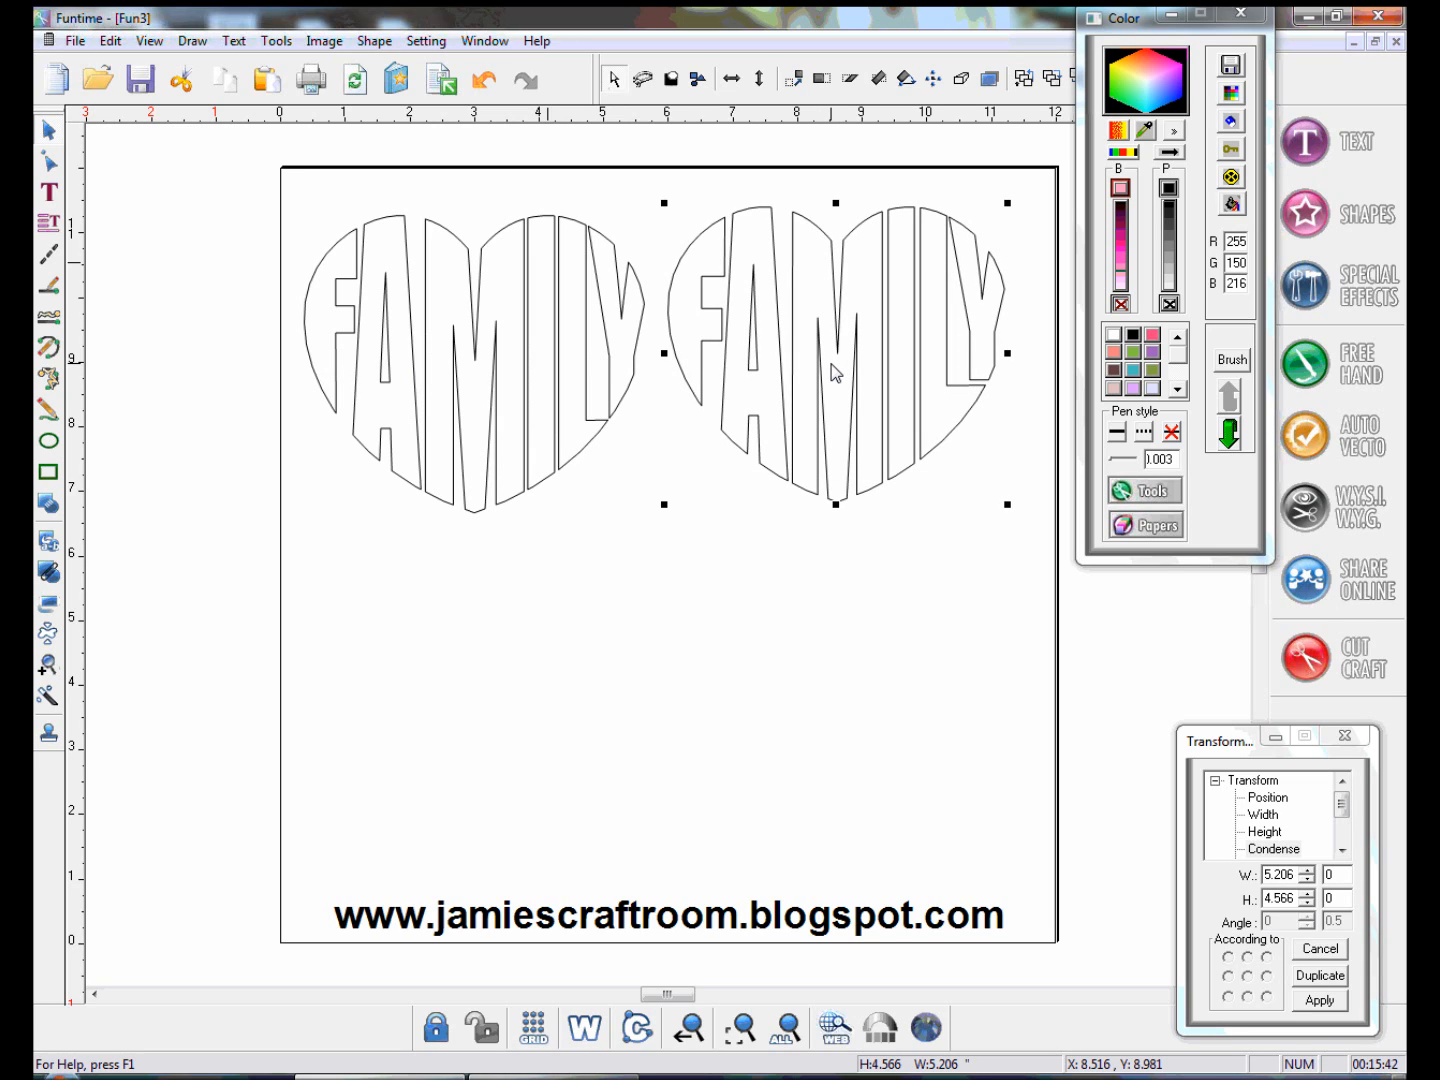
pyautogui.click(756, 590)
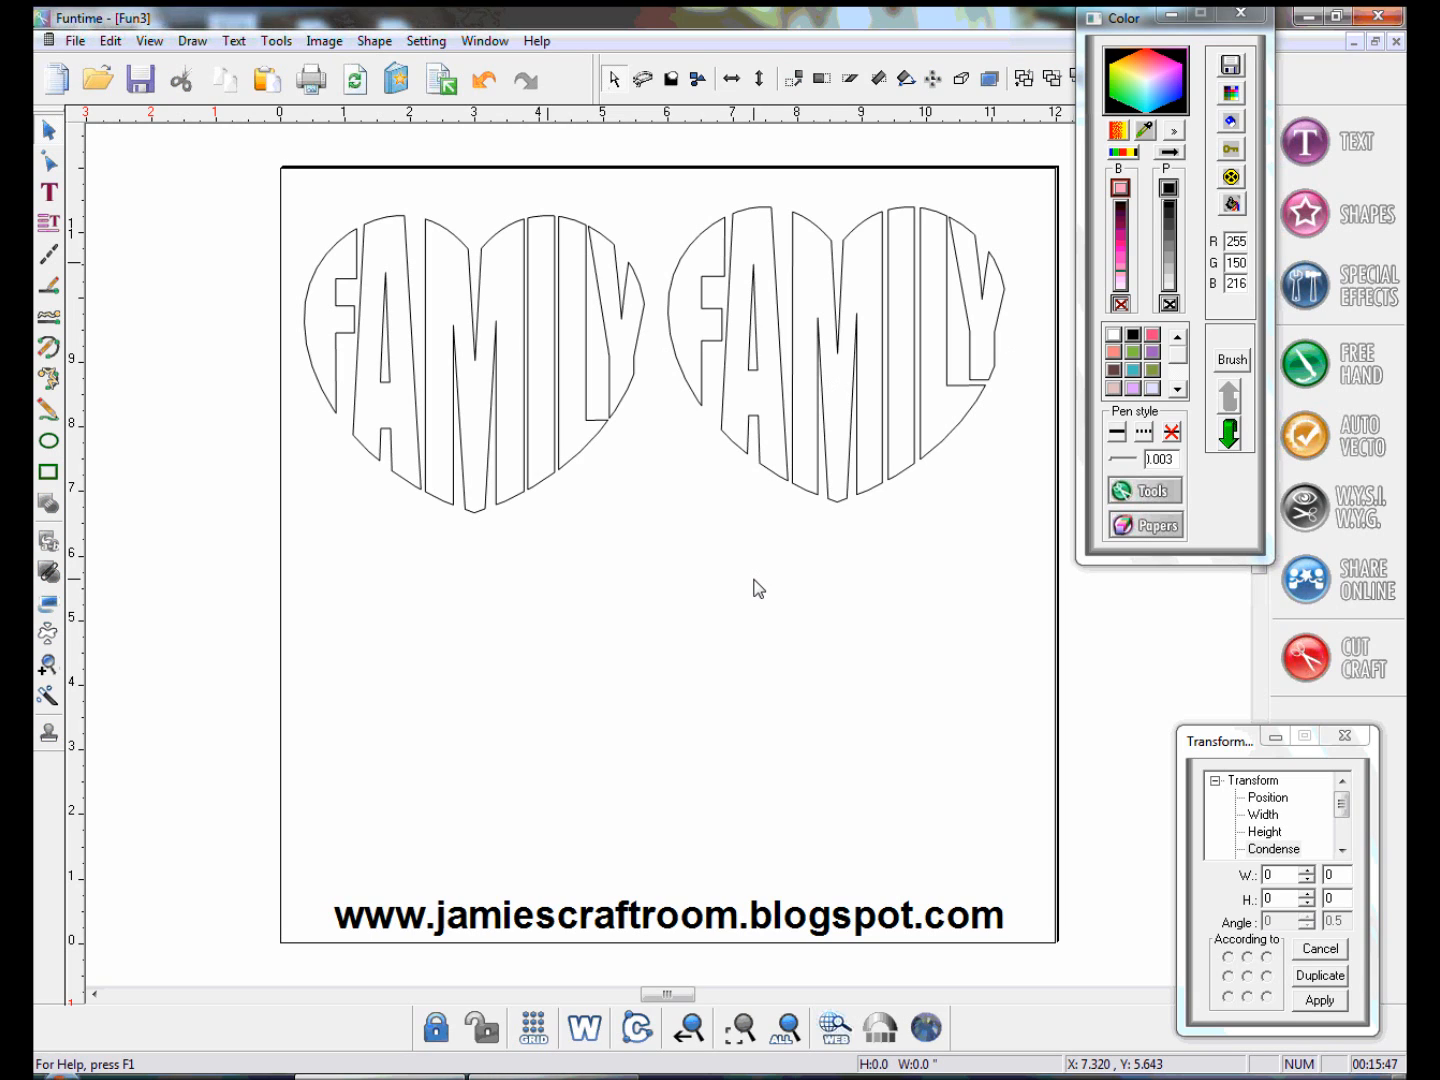